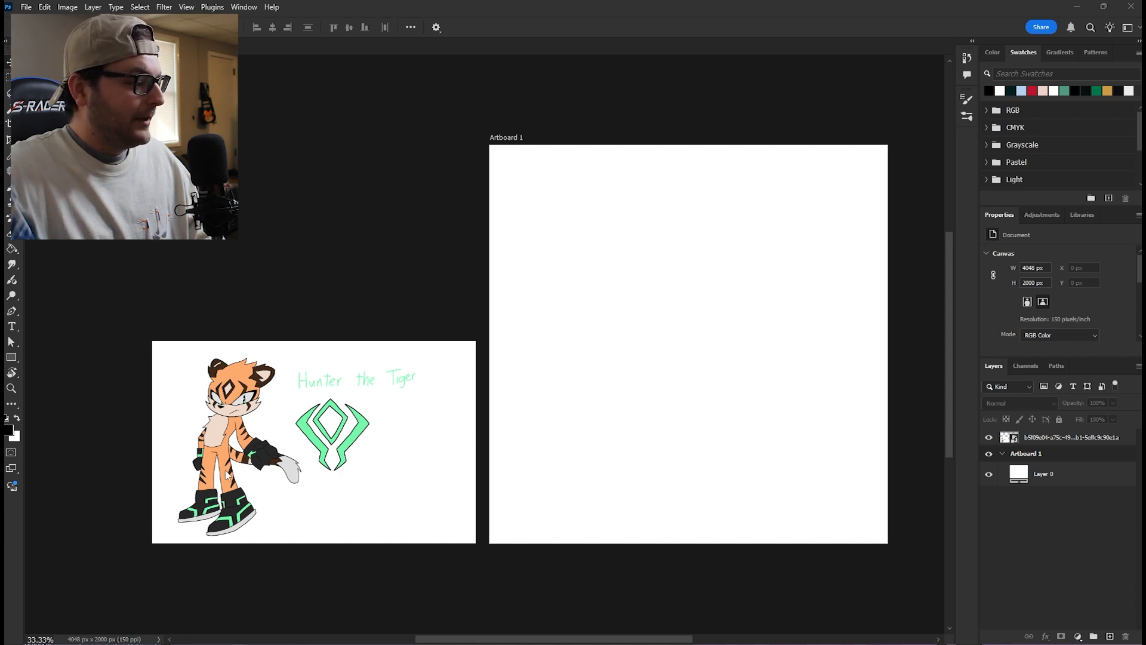
# - Sketch the tiger's rough action pose on a new layer, with a guided head circle, torso, outstretched hand, fist, legs and shoes
pyautogui.scroll(-2, 248, 425)
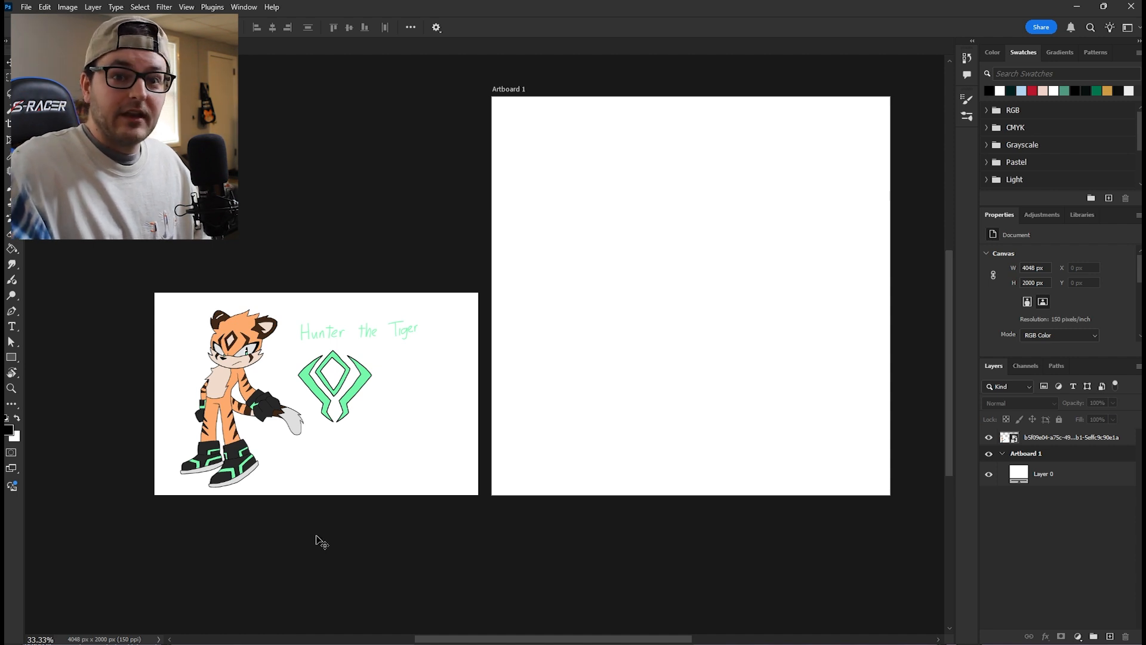
pyautogui.click(670, 276)
pyautogui.moveTo(736, 266); pyautogui.dragTo(606, 305)
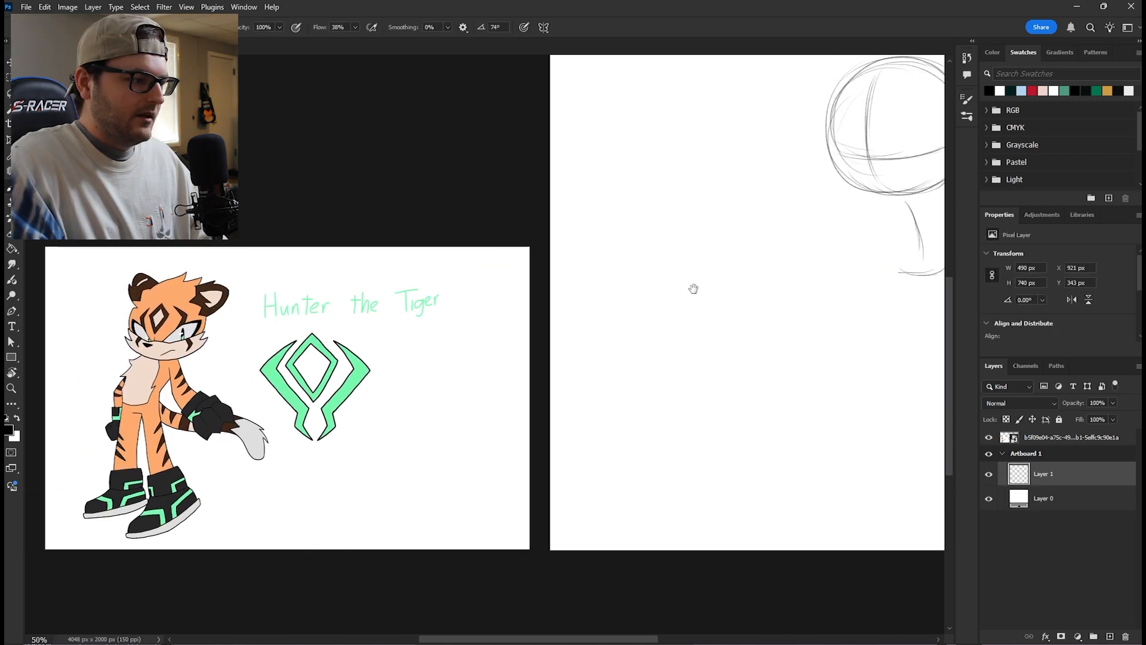
pyautogui.moveTo(691, 286)
pyautogui.mouseDown()
pyautogui.moveTo(716, 301)
pyautogui.moveTo(760, 294)
pyautogui.mouseUp()
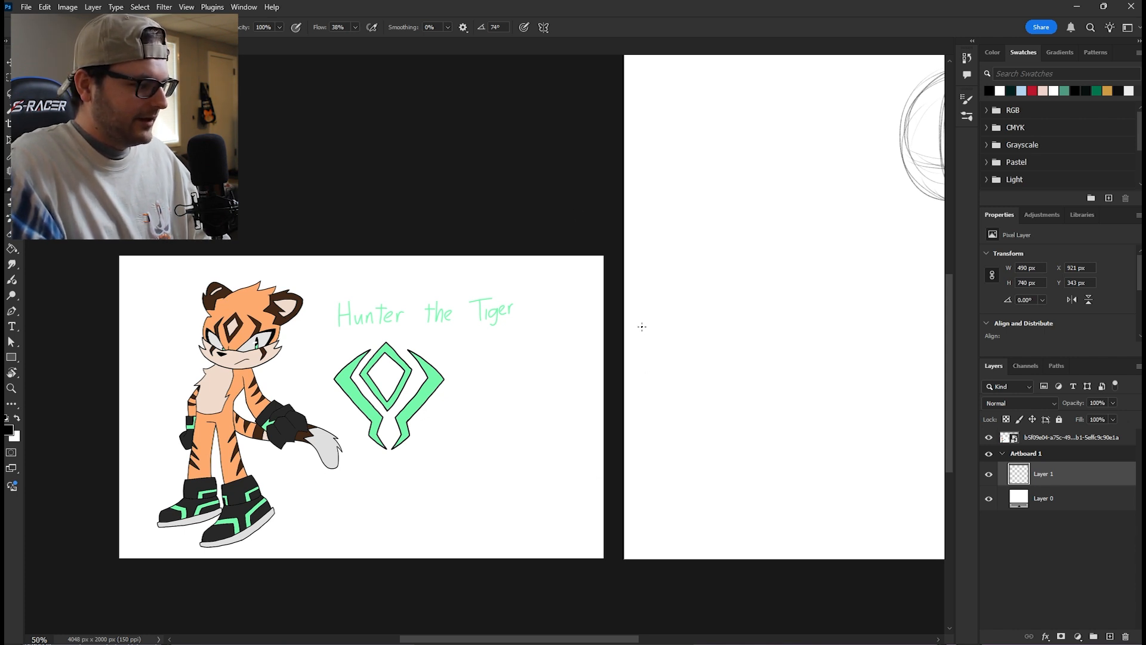
pyautogui.hscroll(6, 700, 291)
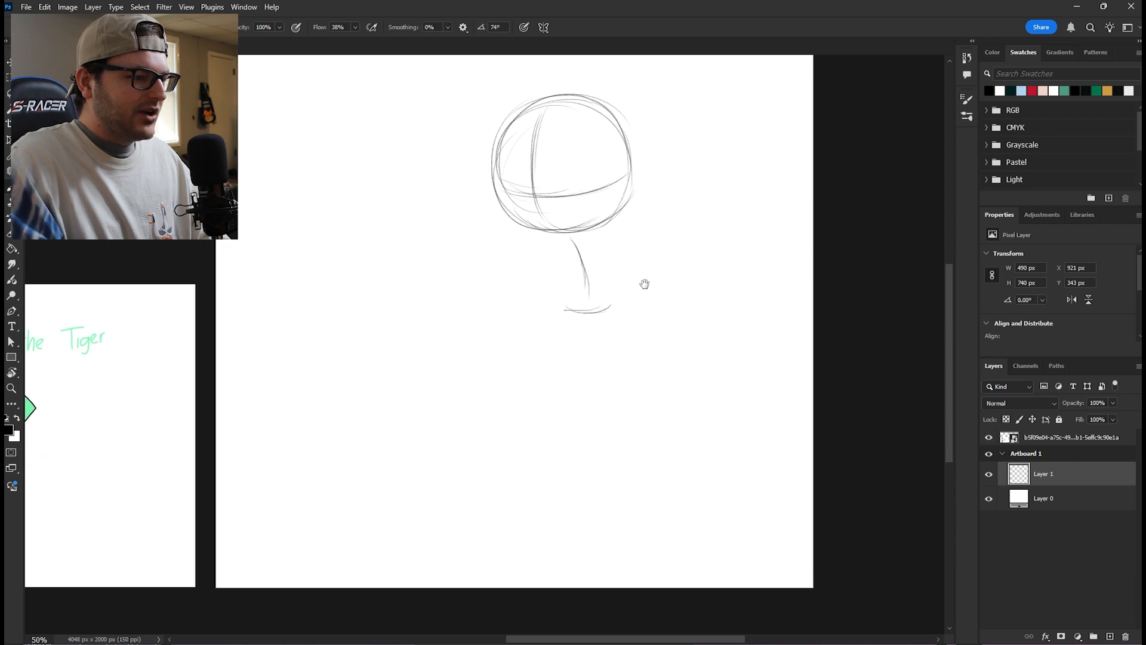
pyautogui.moveTo(538, 244); pyautogui.dragTo(425, 262)
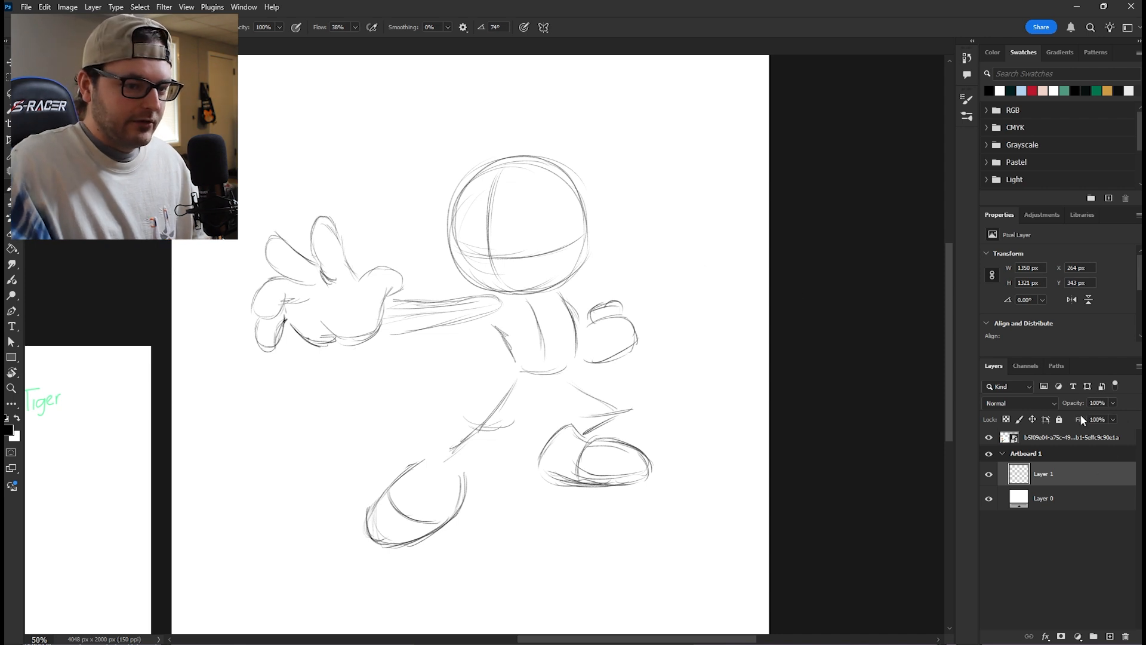
# - Add a layer named face and sketch the muzzle, cheek fur, nose and jaw line over the head circle
pyautogui.click(1109, 636)
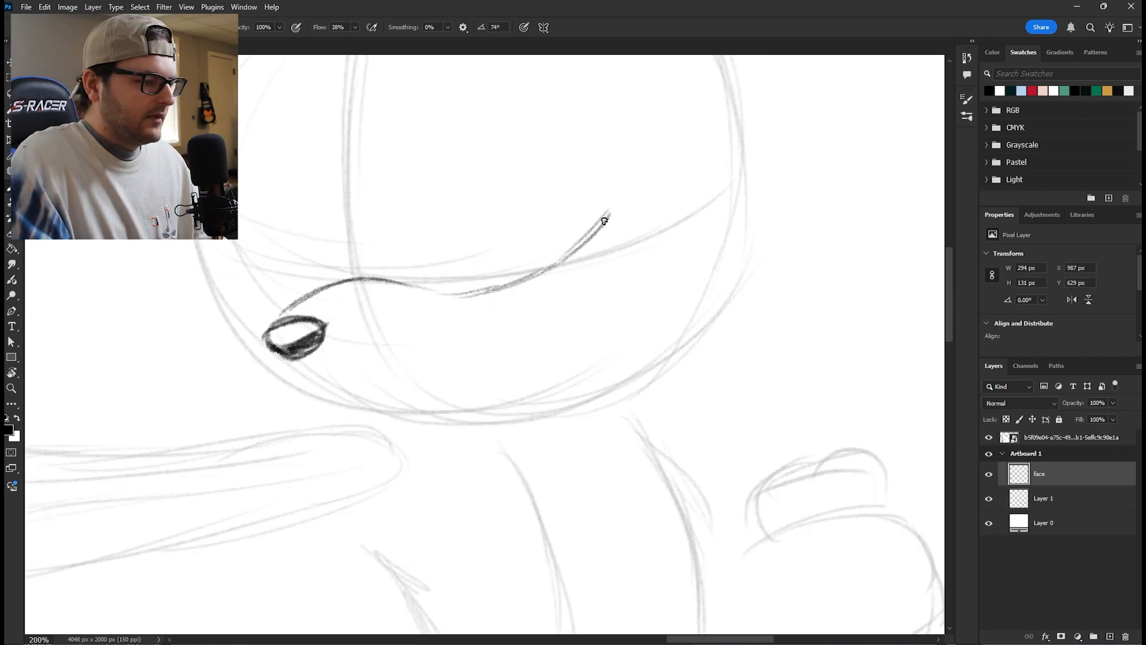
pyautogui.moveTo(609, 211)
pyautogui.mouseDown()
pyautogui.moveTo(593, 293)
pyautogui.moveTo(677, 253)
pyautogui.moveTo(677, 290)
pyautogui.moveTo(612, 356)
pyautogui.moveTo(644, 342)
pyautogui.moveTo(683, 350)
pyautogui.moveTo(635, 353)
pyautogui.moveTo(705, 346)
pyautogui.moveTo(663, 387)
pyautogui.moveTo(568, 402)
pyautogui.mouseUp()
pyautogui.moveTo(656, 387)
pyautogui.mouseDown()
pyautogui.moveTo(460, 418)
pyautogui.moveTo(304, 384)
pyautogui.moveTo(426, 414)
pyautogui.mouseUp()
pyautogui.moveTo(306, 294)
pyautogui.mouseDown()
pyautogui.moveTo(224, 379)
pyautogui.moveTo(259, 386)
pyautogui.moveTo(237, 375)
pyautogui.moveTo(206, 387)
pyautogui.moveTo(306, 412)
pyautogui.mouseUp()
pyautogui.moveTo(223, 391); pyautogui.dragTo(363, 415)
pyautogui.moveTo(287, 412); pyautogui.dragTo(442, 426)
pyautogui.moveTo(370, 419); pyautogui.dragTo(475, 425)
# - Erase the overlapping chin line below the nose with a smaller eraser and redraw the chin with the brush
pyautogui.press('e')
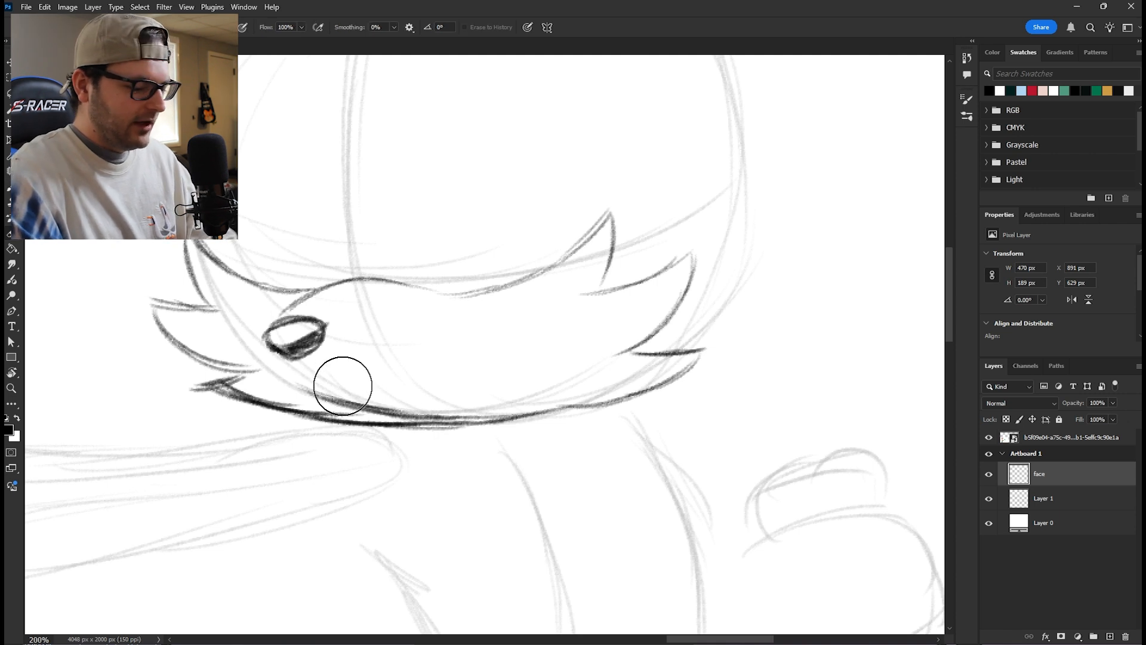
pyautogui.press('[')
pyautogui.press('[')
pyautogui.press('[')
pyautogui.press('[')
pyautogui.press('[')
pyautogui.moveTo(362, 397); pyautogui.dragTo(335, 393)
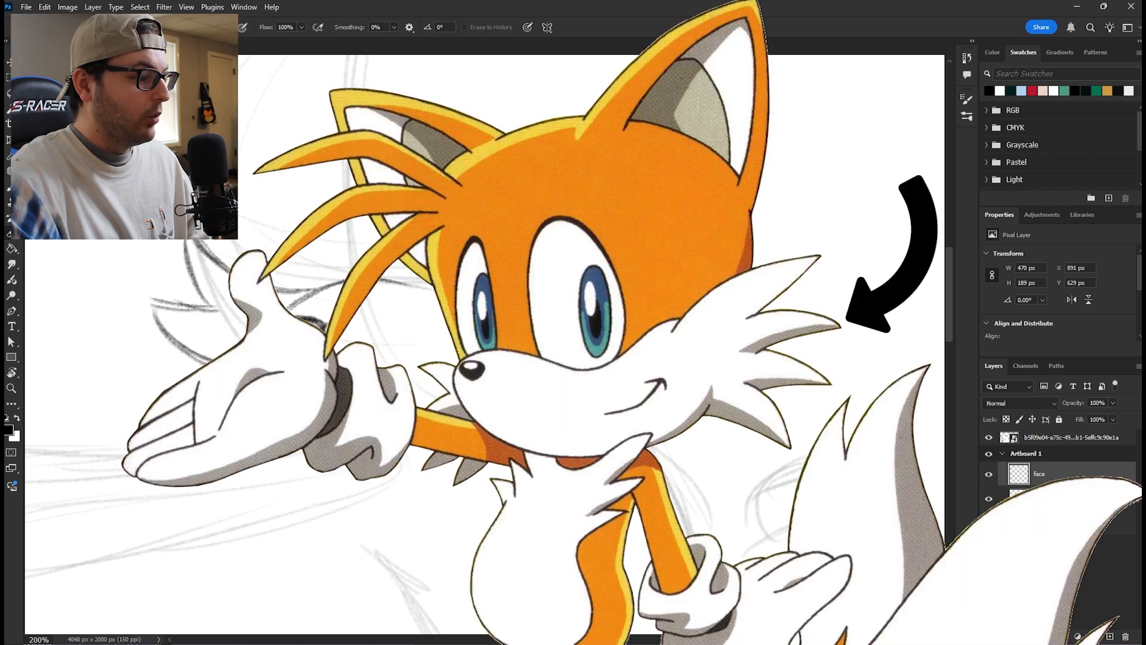
pyautogui.press('b')
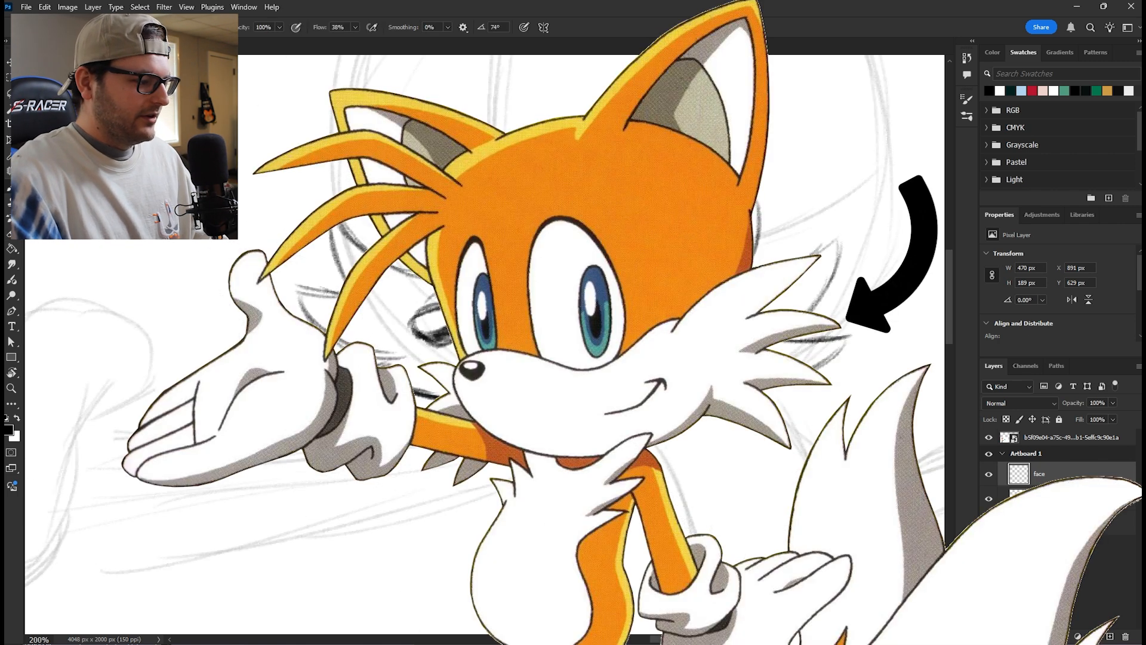
pyautogui.moveTo(414, 394); pyautogui.dragTo(436, 400)
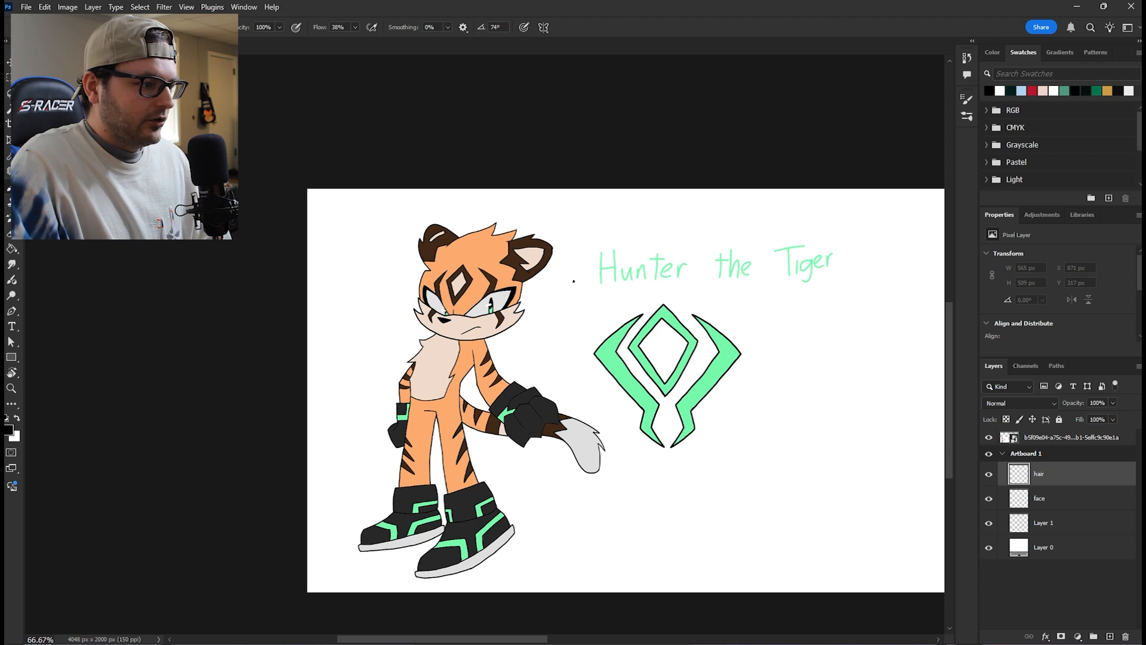
# - Check the tiger reference and sketch the first curved hair strand across the forehead on the hair layer
pyautogui.moveTo(841, 250)
pyautogui.mouseDown()
pyautogui.moveTo(786, 252)
pyautogui.moveTo(323, 370)
pyautogui.mouseUp()
pyautogui.moveTo(798, 244); pyautogui.dragTo(376, 441)
pyautogui.hotkey('ctrl', '1')
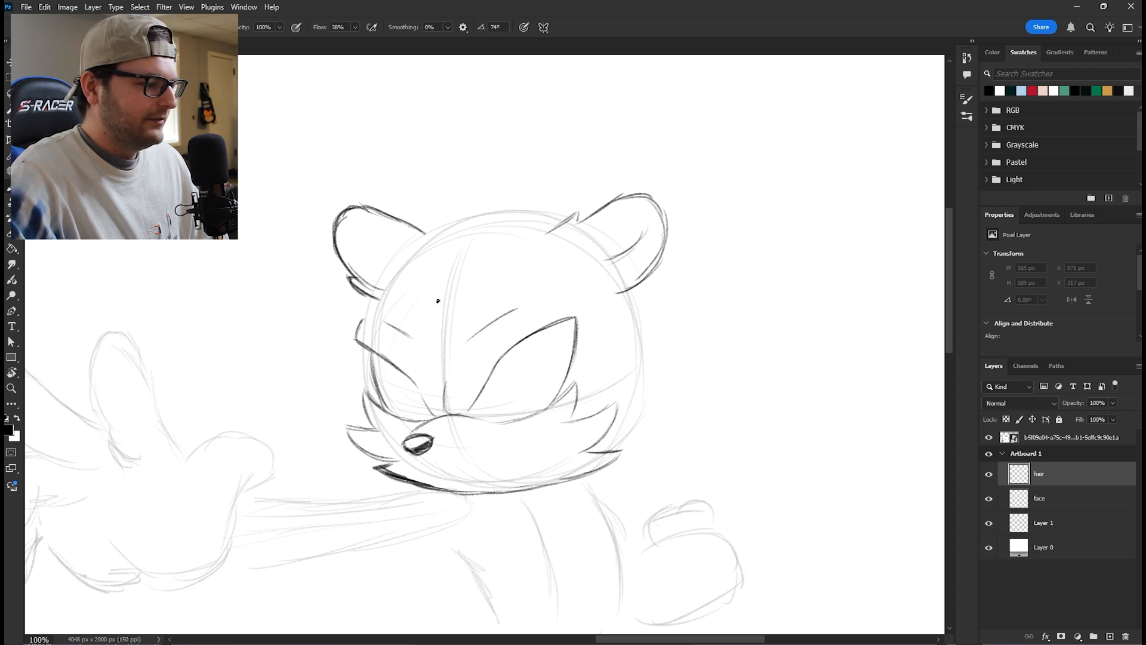
pyautogui.moveTo(410, 313)
pyautogui.mouseDown()
pyautogui.moveTo(443, 296)
pyautogui.moveTo(399, 304)
pyautogui.moveTo(449, 296)
pyautogui.moveTo(349, 300)
pyautogui.moveTo(377, 307)
pyautogui.moveTo(309, 271)
pyautogui.mouseUp()
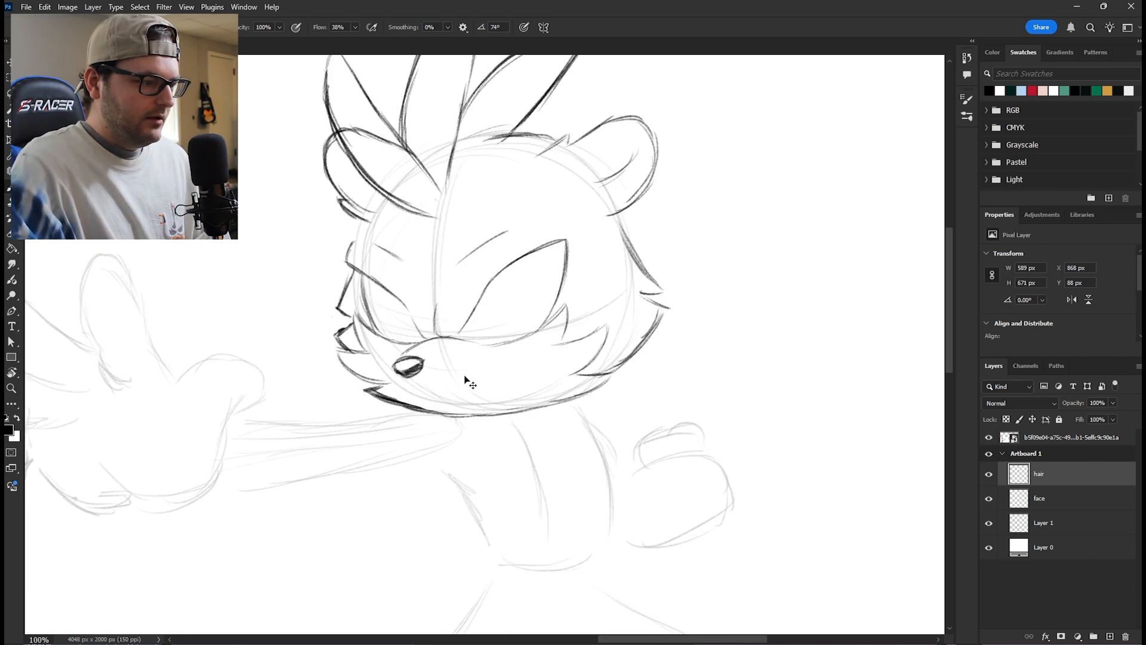
# - Sketch the narrow iris inside the tiger's larger eye
pyautogui.hotkey('ctrl', '+')
pyautogui.hotkey('ctrl', '+')
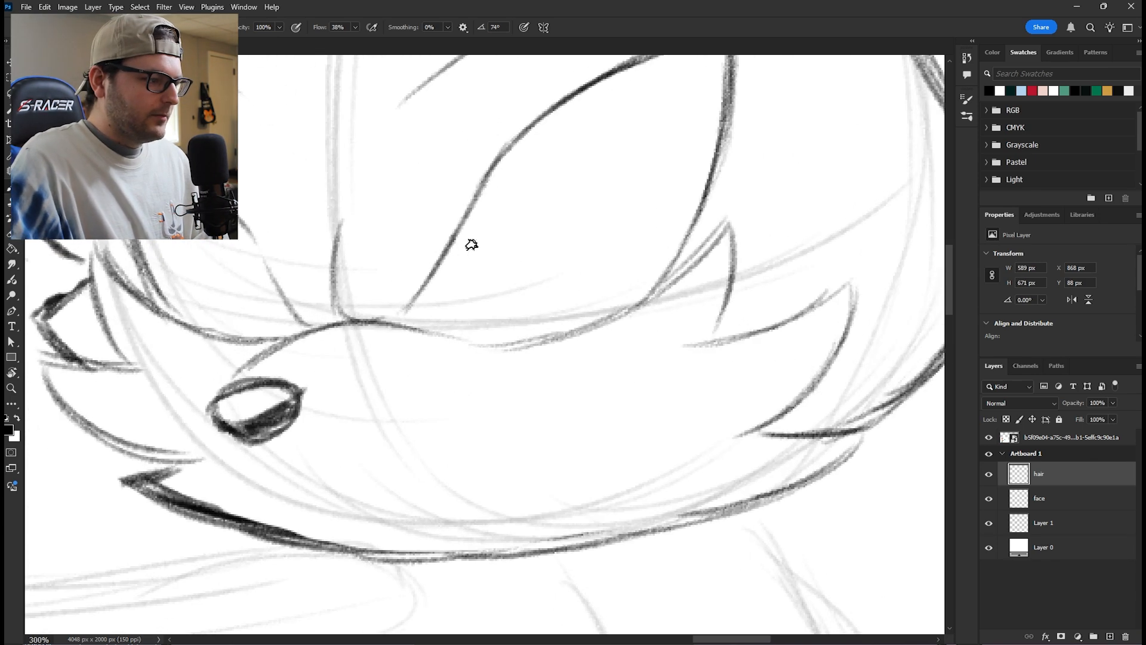
pyautogui.moveTo(460, 218); pyautogui.dragTo(471, 225)
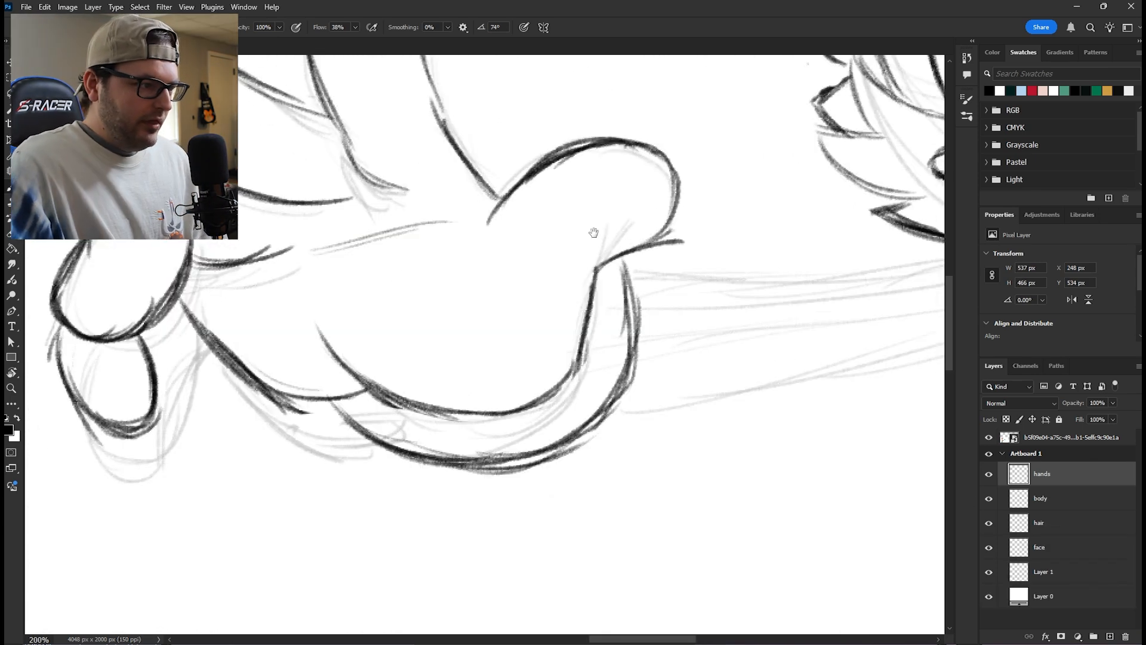
pyautogui.moveTo(594, 235)
pyautogui.mouseDown()
pyautogui.moveTo(645, 310)
pyautogui.moveTo(604, 343)
pyautogui.moveTo(614, 351)
pyautogui.moveTo(652, 320)
pyautogui.mouseUp()
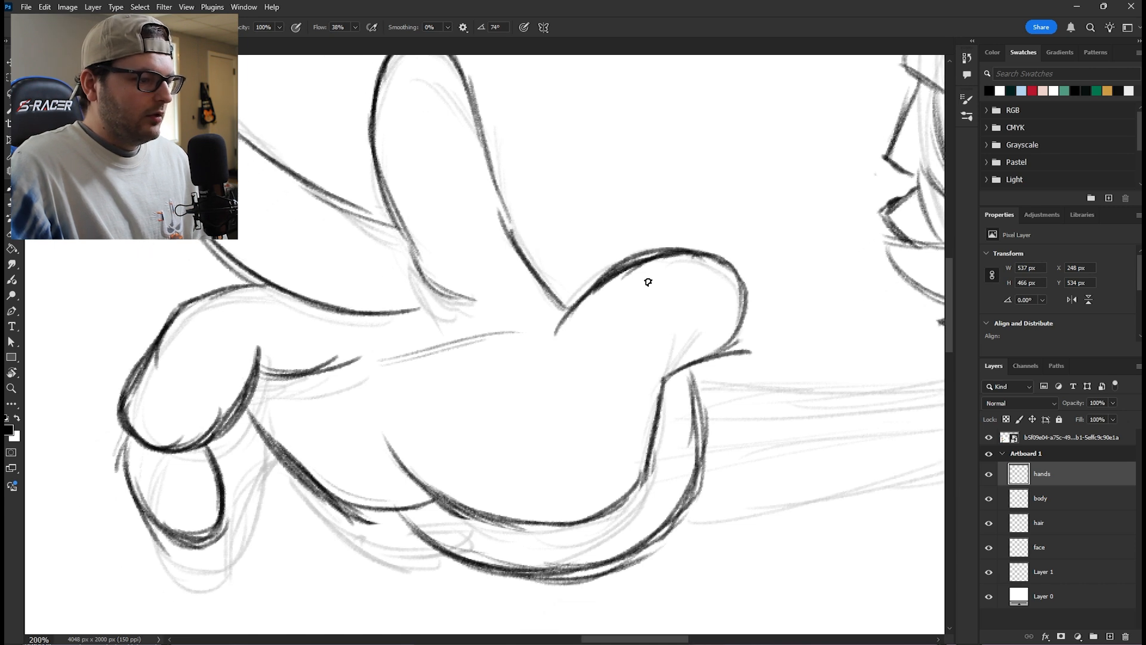
# - Sketch two curved glove-band lines across the thumb of the outstretched hand on the hands layer
pyautogui.moveTo(728, 346)
pyautogui.mouseDown()
pyautogui.moveTo(746, 275)
pyautogui.moveTo(726, 250)
pyautogui.moveTo(728, 263)
pyautogui.moveTo(687, 255)
pyautogui.moveTo(689, 246)
pyautogui.moveTo(726, 252)
pyautogui.moveTo(690, 251)
pyautogui.moveTo(712, 251)
pyautogui.moveTo(769, 297)
pyautogui.moveTo(769, 317)
pyautogui.moveTo(743, 346)
pyautogui.moveTo(727, 296)
pyautogui.moveTo(692, 285)
pyautogui.moveTo(710, 307)
pyautogui.mouseUp()
pyautogui.press('e')
pyautogui.press('b')
pyautogui.moveTo(617, 288); pyautogui.dragTo(668, 357)
pyautogui.moveTo(643, 269)
pyautogui.mouseDown()
pyautogui.moveTo(684, 310)
pyautogui.moveTo(696, 357)
pyautogui.mouseUp()
# - Draw pointed claws on the tips of the thumb and index finger of the outstretched hand
pyautogui.moveTo(732, 312)
pyautogui.mouseDown()
pyautogui.moveTo(645, 294)
pyautogui.moveTo(435, 341)
pyautogui.moveTo(390, 395)
pyautogui.mouseUp()
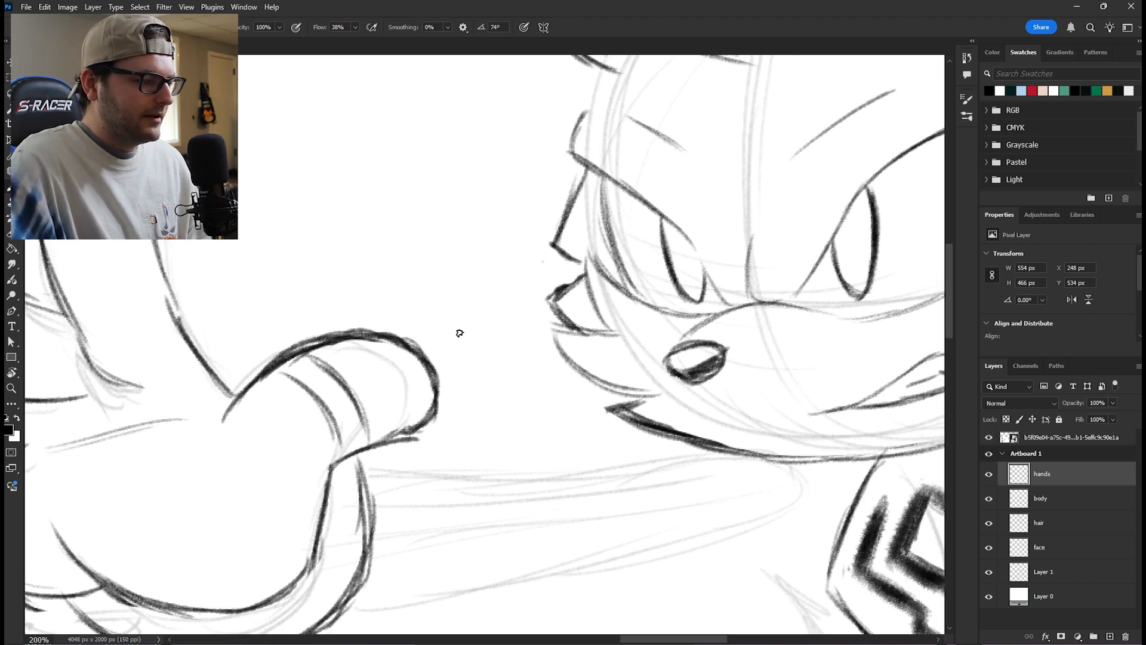
pyautogui.moveTo(421, 347)
pyautogui.mouseDown()
pyautogui.moveTo(470, 368)
pyautogui.moveTo(437, 400)
pyautogui.mouseUp()
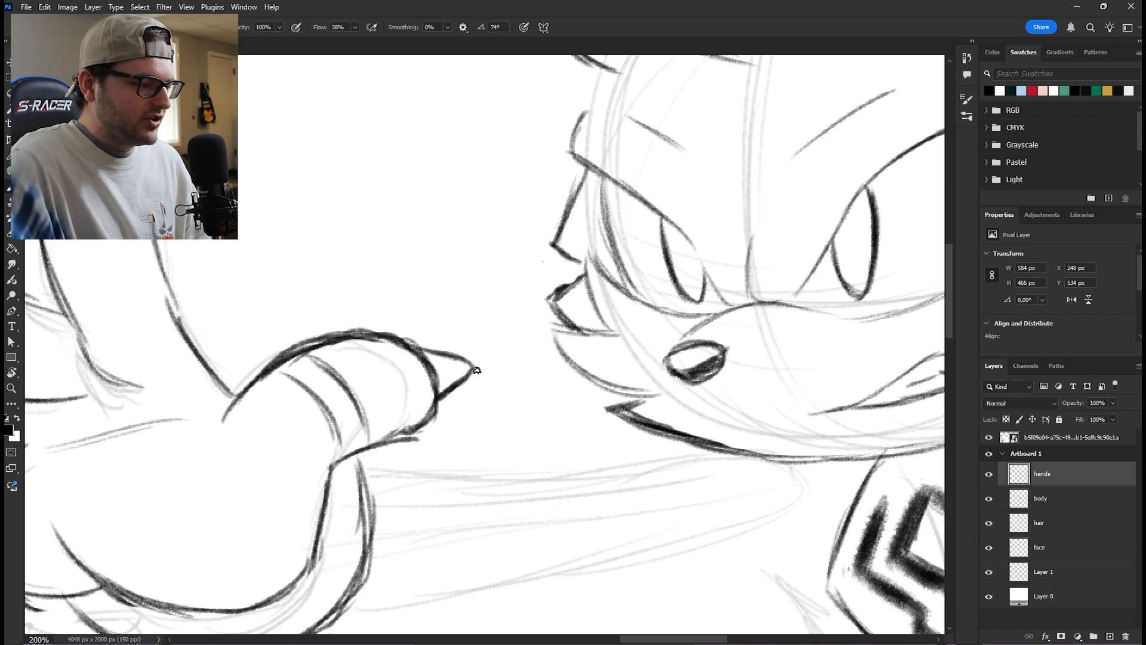
pyautogui.moveTo(312, 334); pyautogui.dragTo(643, 364)
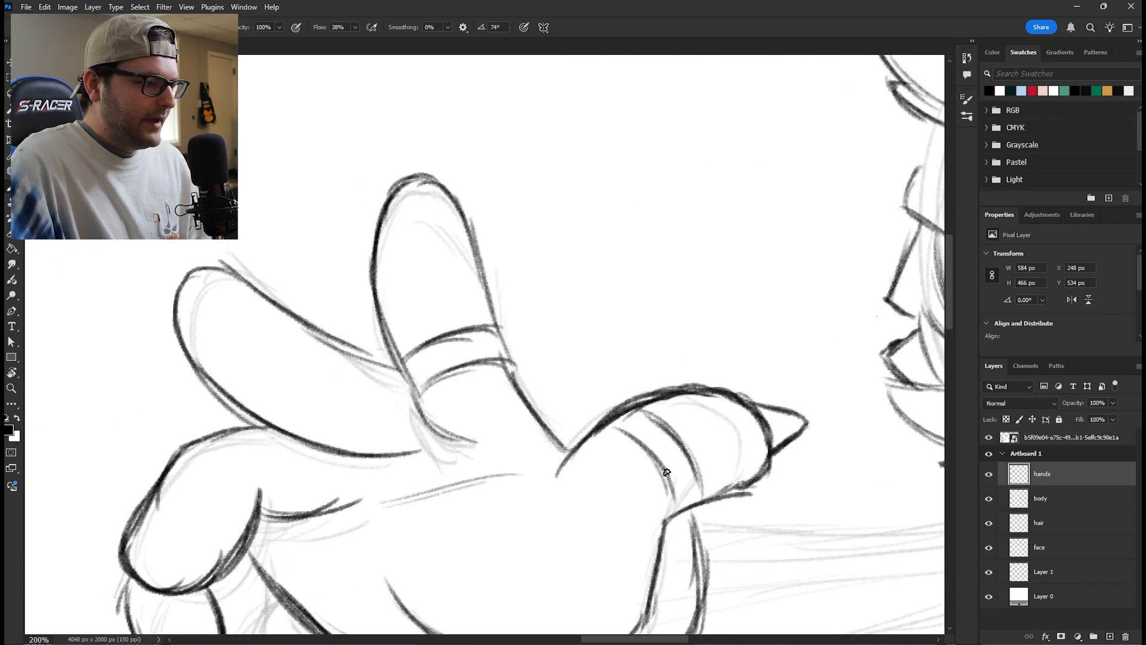
pyautogui.moveTo(421, 168)
pyautogui.mouseDown()
pyautogui.moveTo(515, 259)
pyautogui.moveTo(481, 213)
pyautogui.mouseUp()
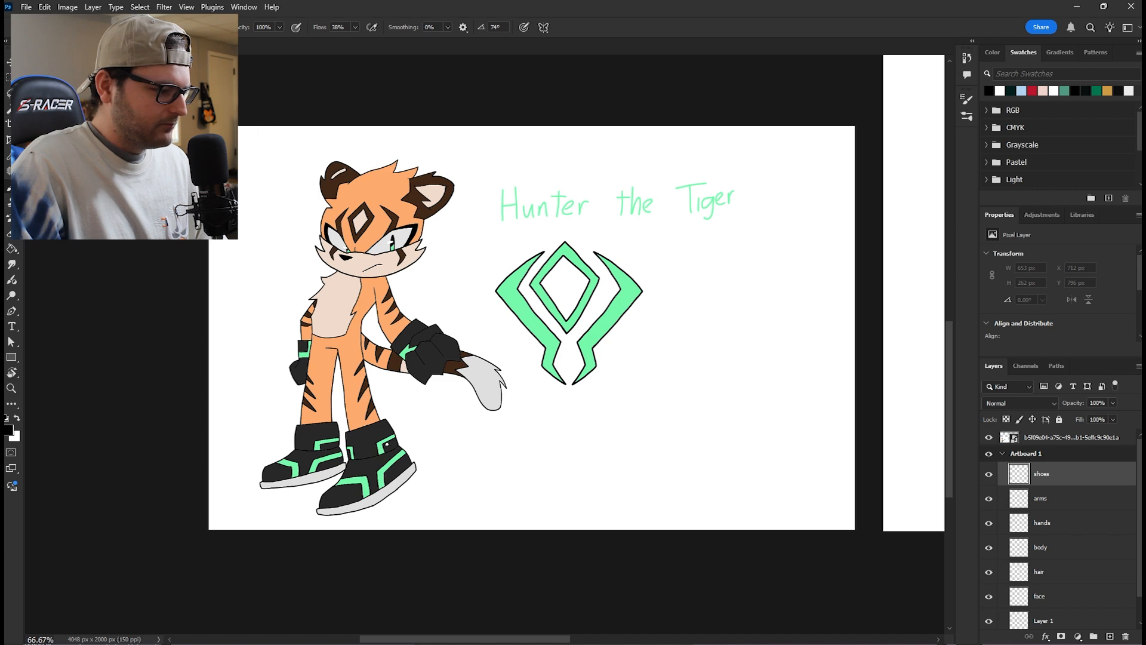
# - Sketch the front boot's cuff with its angular panels on the shoes layer, following the reference design
pyautogui.moveTo(845, 333); pyautogui.dragTo(281, 333)
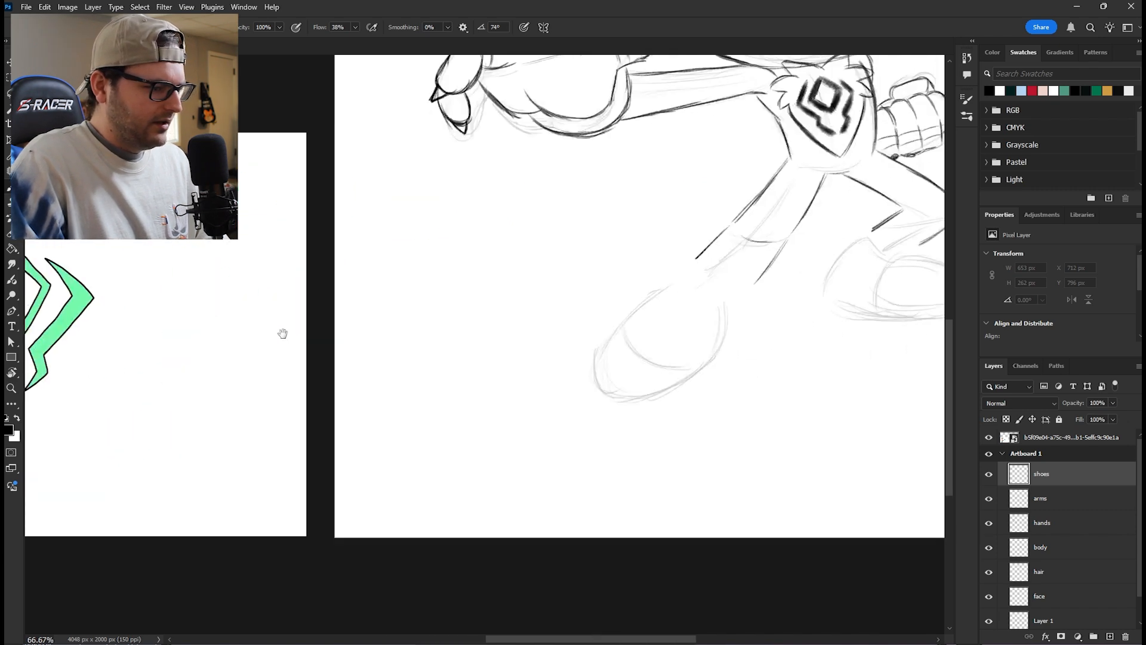
pyautogui.moveTo(660, 302); pyautogui.dragTo(410, 338)
pyautogui.hotkey('ctrl', '+')
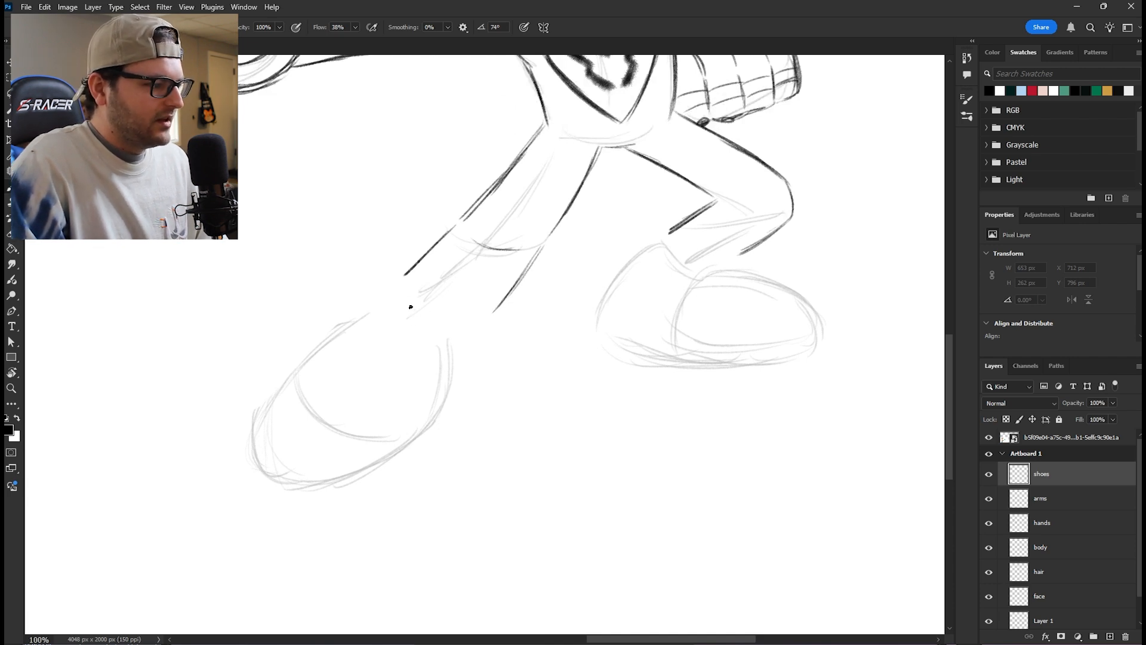
pyautogui.moveTo(409, 248)
pyautogui.mouseDown()
pyautogui.moveTo(429, 317)
pyautogui.moveTo(415, 295)
pyautogui.moveTo(427, 314)
pyautogui.moveTo(511, 309)
pyautogui.mouseUp()
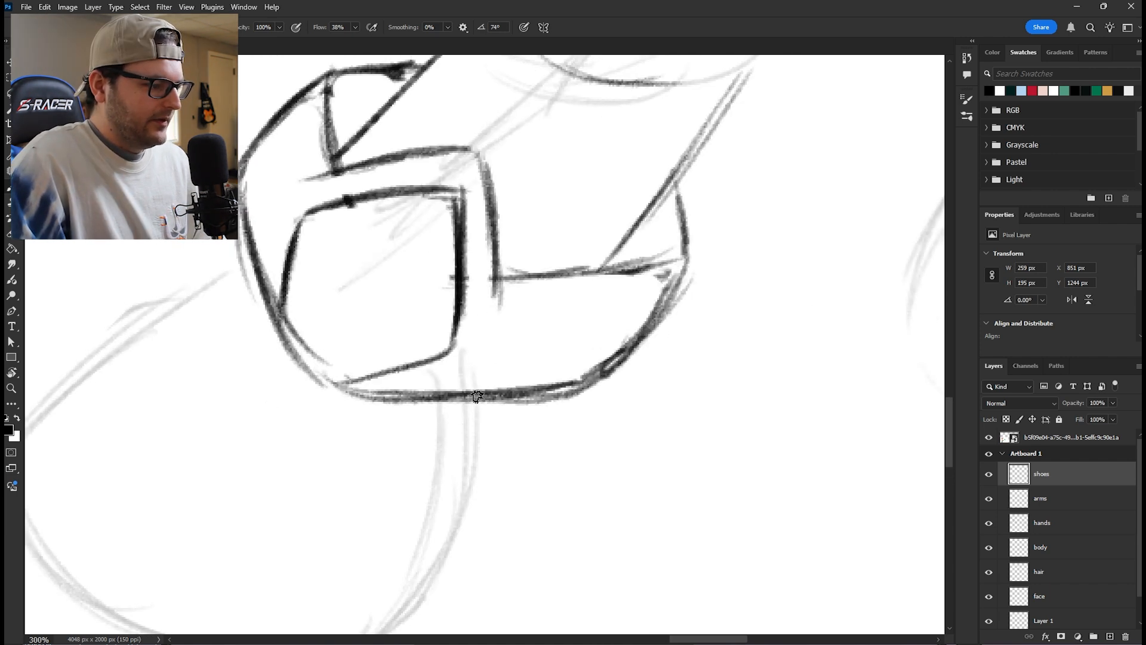
pyautogui.moveTo(467, 391)
pyautogui.mouseDown()
pyautogui.moveTo(526, 362)
pyautogui.moveTo(533, 337)
pyautogui.moveTo(527, 359)
pyautogui.moveTo(465, 395)
pyautogui.mouseUp()
# - Compare the front boot with the reference and add the stepped detail lines to its cuff
pyautogui.hotkey('ctrl', '-')
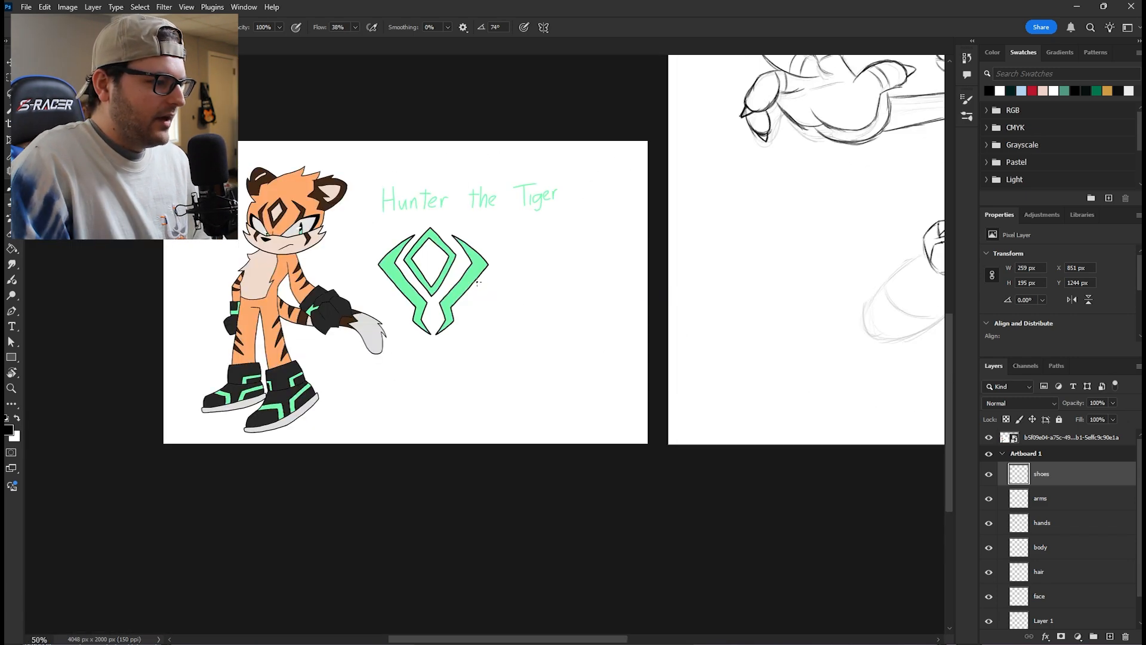
pyautogui.moveTo(651, 349); pyautogui.dragTo(291, 389)
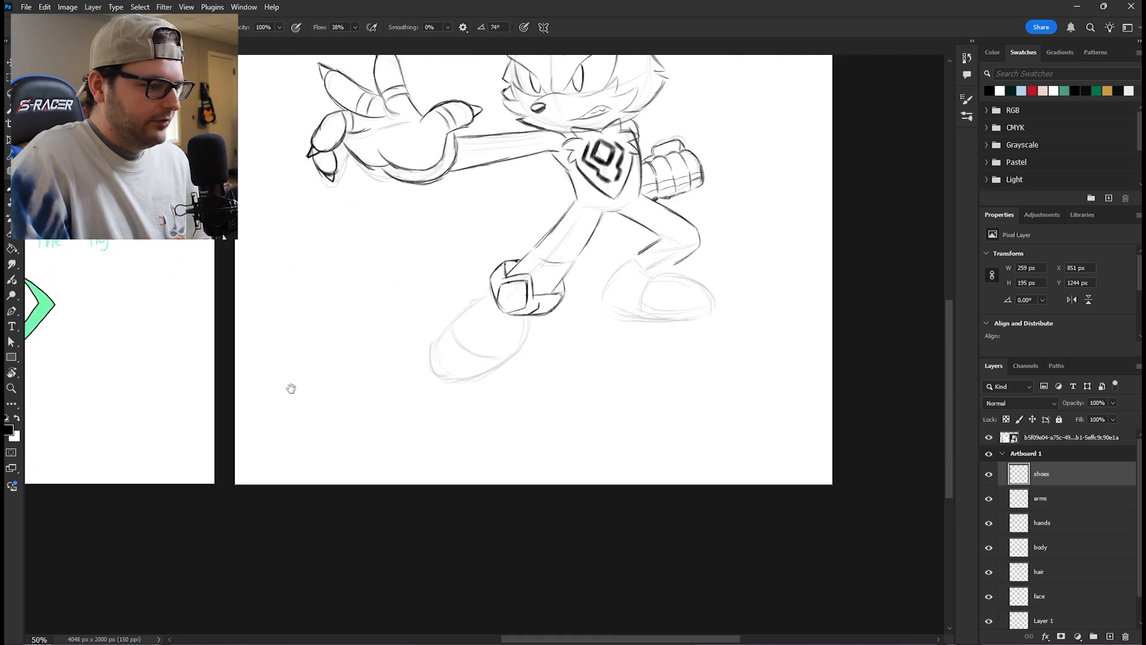
pyautogui.hotkey('ctrl', '+')
pyautogui.hotkey('ctrl', '+')
pyautogui.hotkey('ctrl', '+')
pyautogui.moveTo(719, 179)
pyautogui.mouseDown()
pyautogui.moveTo(562, 305)
pyautogui.moveTo(654, 273)
pyautogui.mouseUp()
pyautogui.moveTo(567, 285)
pyautogui.mouseDown()
pyautogui.moveTo(652, 276)
pyautogui.moveTo(576, 307)
pyautogui.moveTo(563, 332)
pyautogui.mouseUp()
pyautogui.moveTo(585, 317)
pyautogui.mouseDown()
pyautogui.moveTo(566, 332)
pyautogui.moveTo(640, 303)
pyautogui.mouseUp()
pyautogui.moveTo(384, 215); pyautogui.dragTo(378, 233)
pyautogui.moveTo(390, 185); pyautogui.dragTo(373, 244)
pyautogui.moveTo(385, 197)
pyautogui.mouseDown()
pyautogui.moveTo(378, 220)
pyautogui.moveTo(412, 177)
pyautogui.moveTo(405, 141)
pyautogui.moveTo(411, 175)
pyautogui.moveTo(378, 179)
pyautogui.mouseUp()
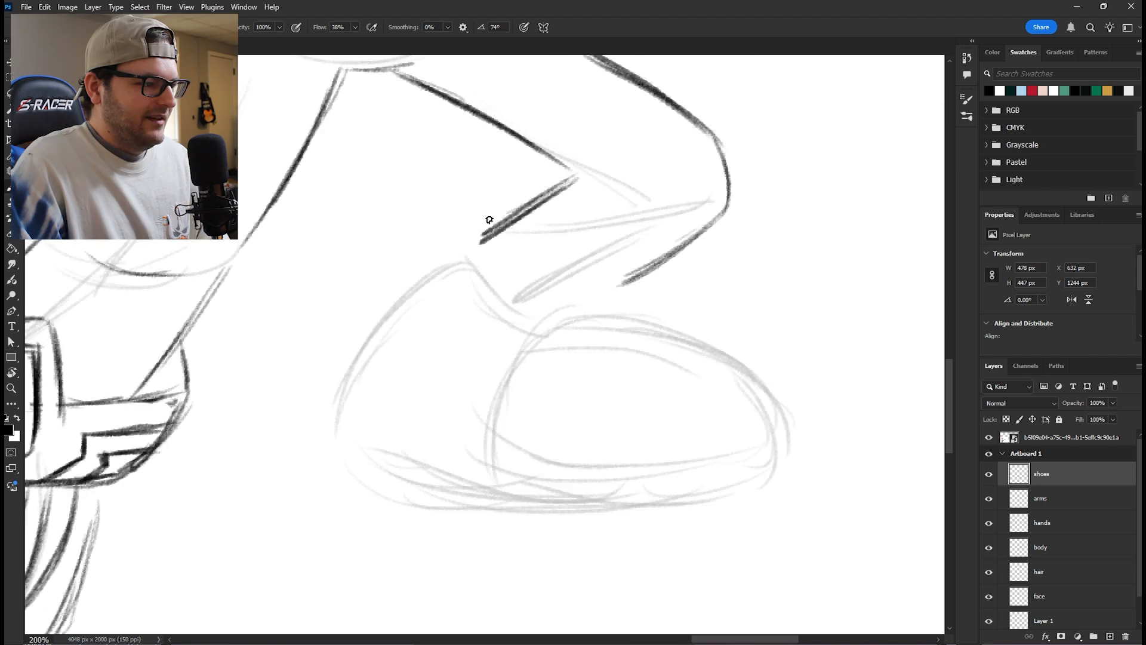
# - Sketch the rear boot's ankle cuff with curved upper and lower edges joined at both sides
pyautogui.moveTo(481, 209); pyautogui.dragTo(573, 274)
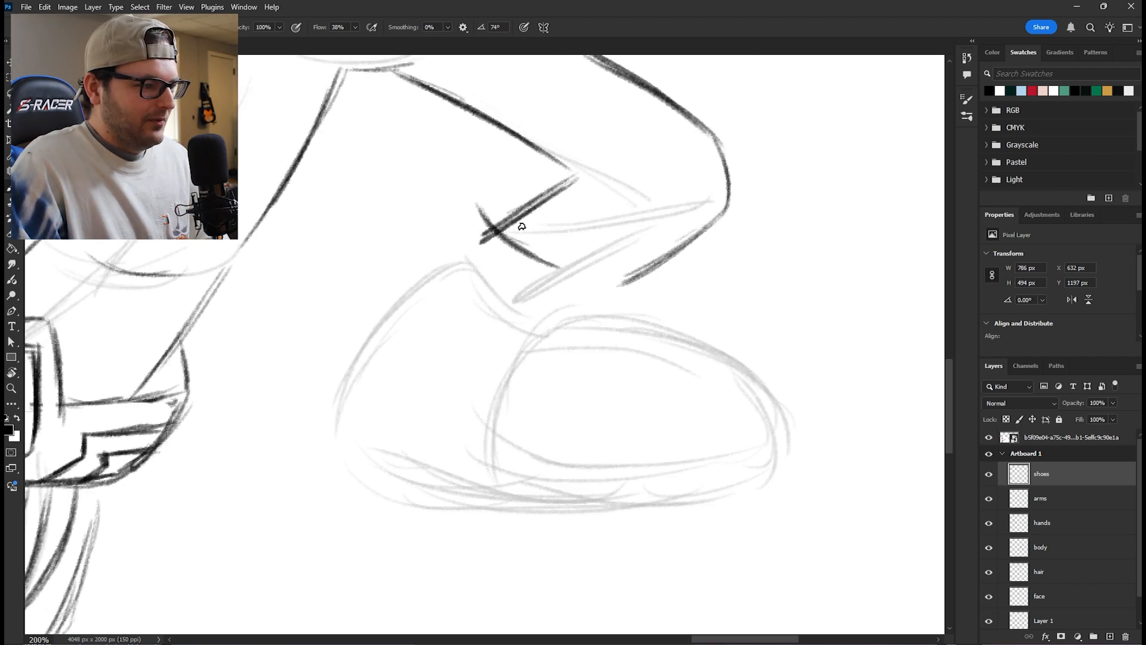
pyautogui.moveTo(489, 201)
pyautogui.mouseDown()
pyautogui.moveTo(582, 274)
pyautogui.moveTo(636, 285)
pyautogui.mouseUp()
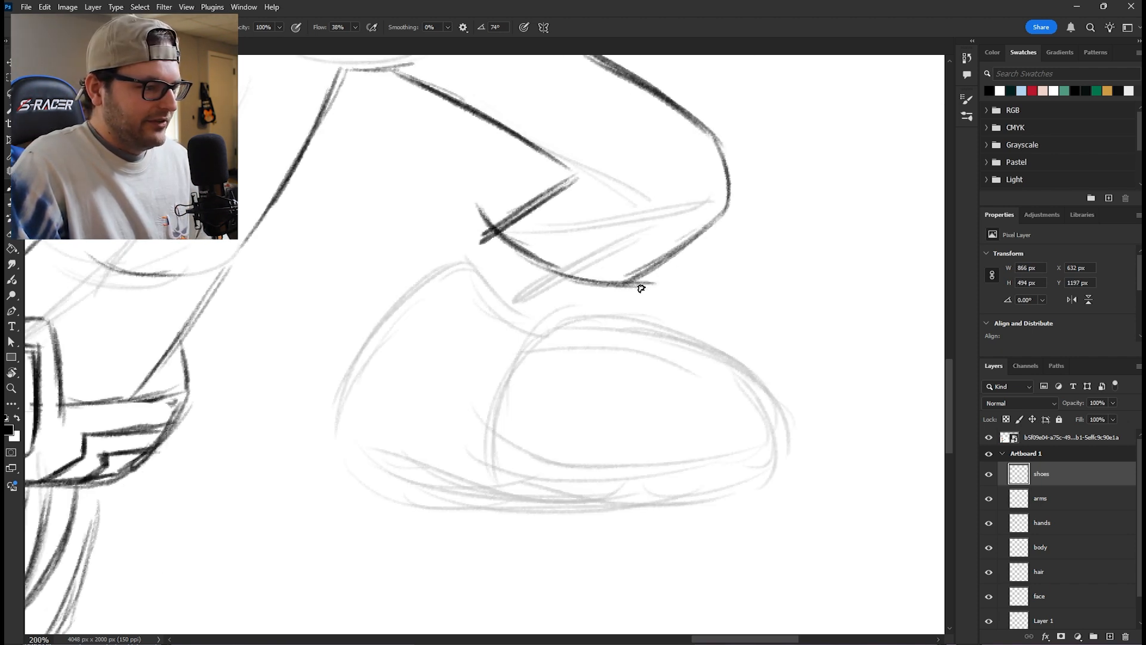
pyautogui.moveTo(511, 210)
pyautogui.mouseDown()
pyautogui.moveTo(429, 281)
pyautogui.moveTo(451, 297)
pyautogui.moveTo(437, 265)
pyautogui.moveTo(478, 277)
pyautogui.moveTo(614, 338)
pyautogui.moveTo(633, 344)
pyautogui.mouseUp()
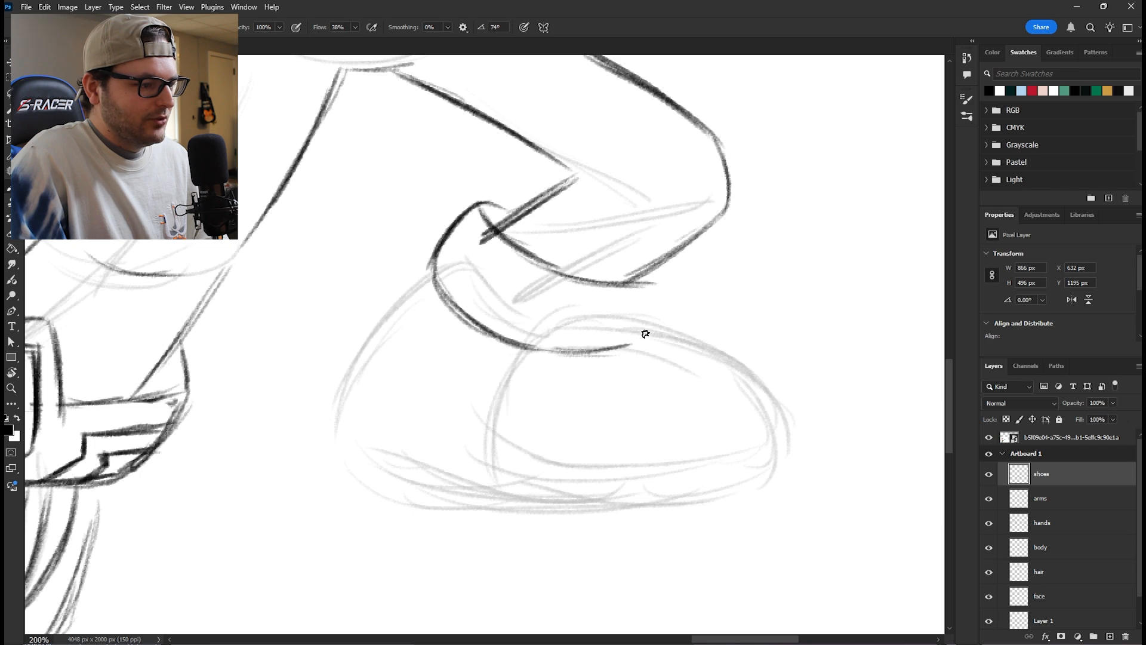
pyautogui.moveTo(651, 285); pyautogui.dragTo(628, 349)
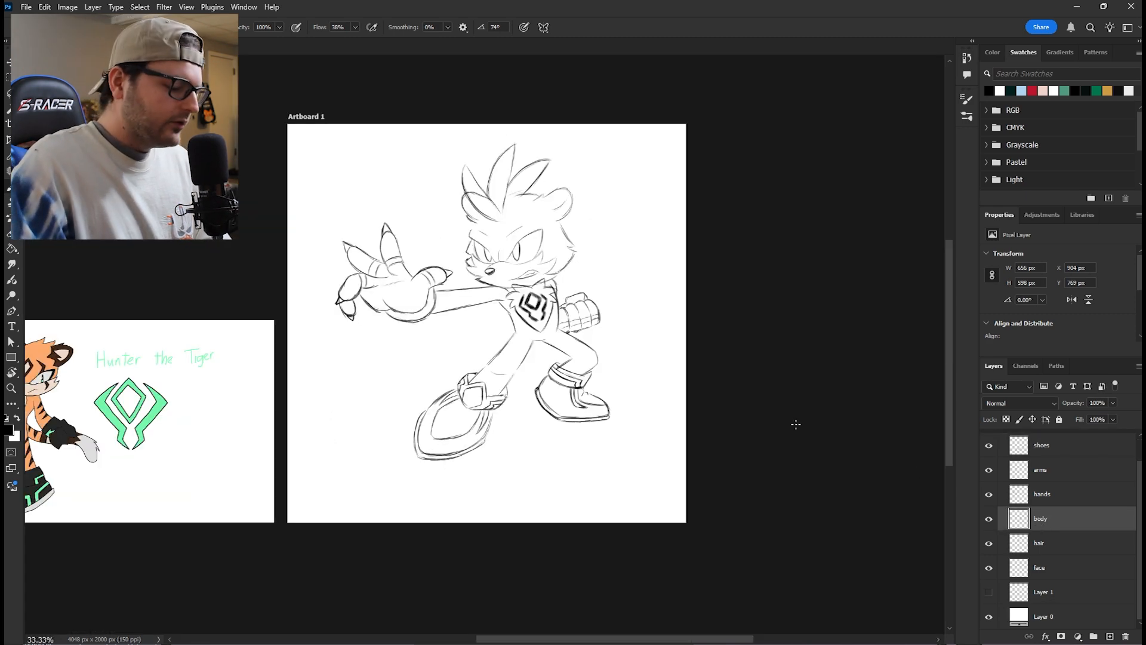
# - Sketch the diamond marking on the tiger's forehead on the face layer
pyautogui.hotkey('ctrl', '+')
pyautogui.hotkey('ctrl', '+')
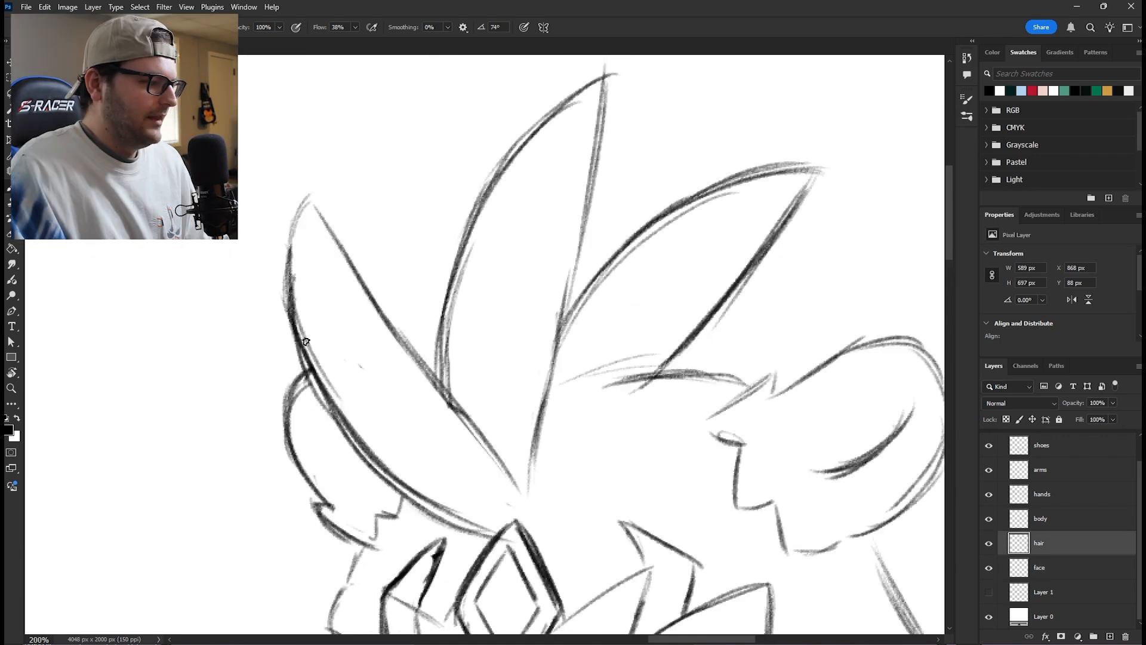
pyautogui.moveTo(308, 352)
pyautogui.mouseDown()
pyautogui.moveTo(322, 293)
pyautogui.moveTo(394, 317)
pyautogui.mouseUp()
pyautogui.moveTo(369, 312)
pyautogui.mouseDown()
pyautogui.moveTo(315, 302)
pyautogui.moveTo(308, 335)
pyautogui.mouseUp()
pyautogui.moveTo(324, 375)
pyautogui.mouseDown()
pyautogui.moveTo(343, 337)
pyautogui.moveTo(388, 331)
pyautogui.mouseUp()
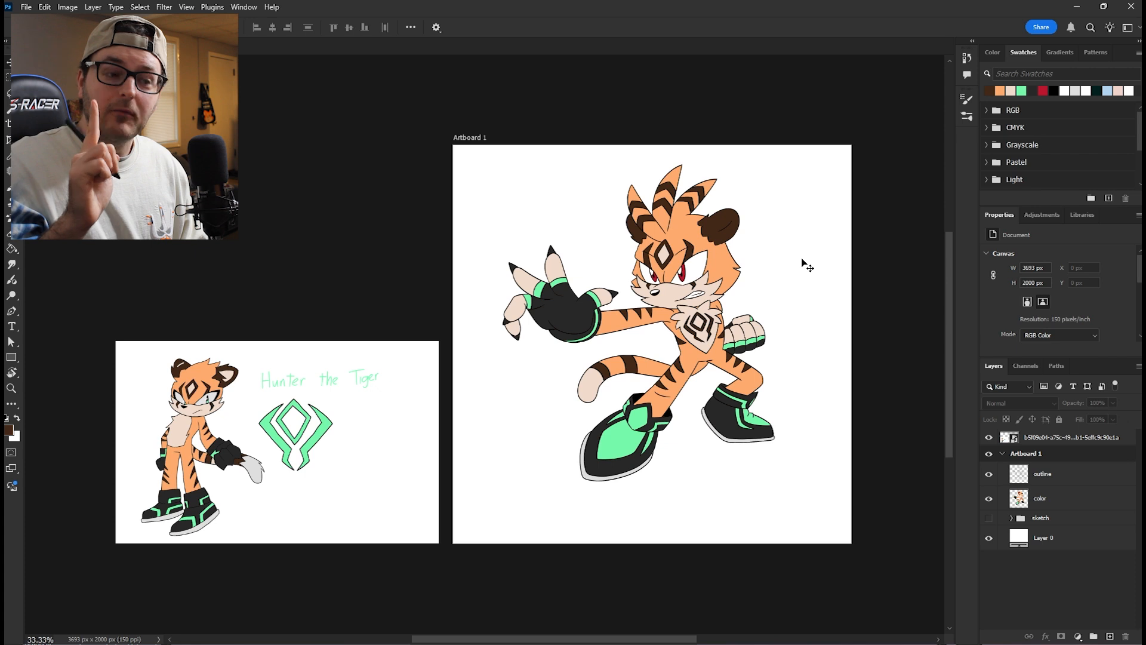
pyautogui.scroll(2, 807, 267)
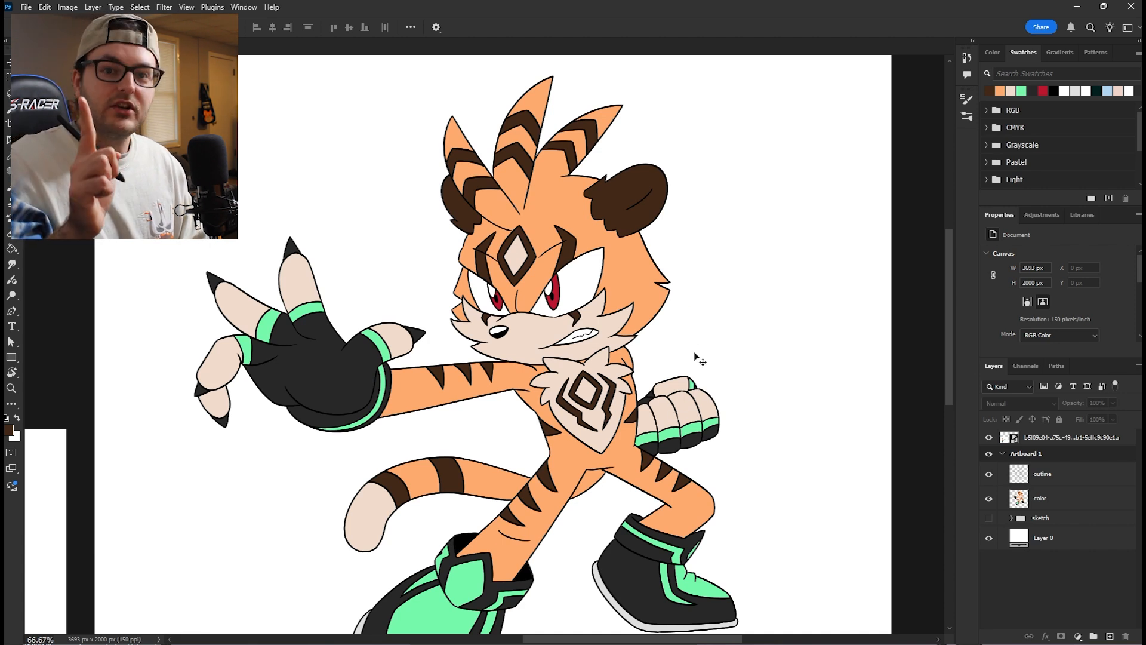
pyautogui.scroll(-2, 883, 325)
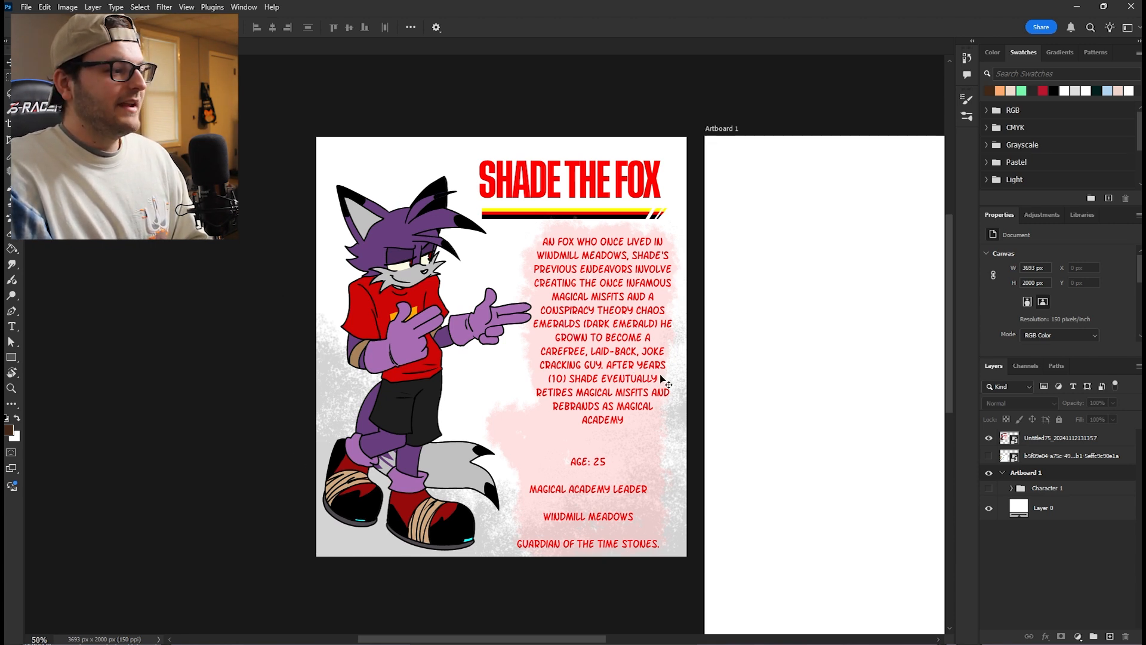
# - Sketch the rough pose for Shade the Fox on a layer named sketch, with head circle, torso, pointing hand, legs and shoes
pyautogui.moveTo(665, 365); pyautogui.dragTo(673, 374)
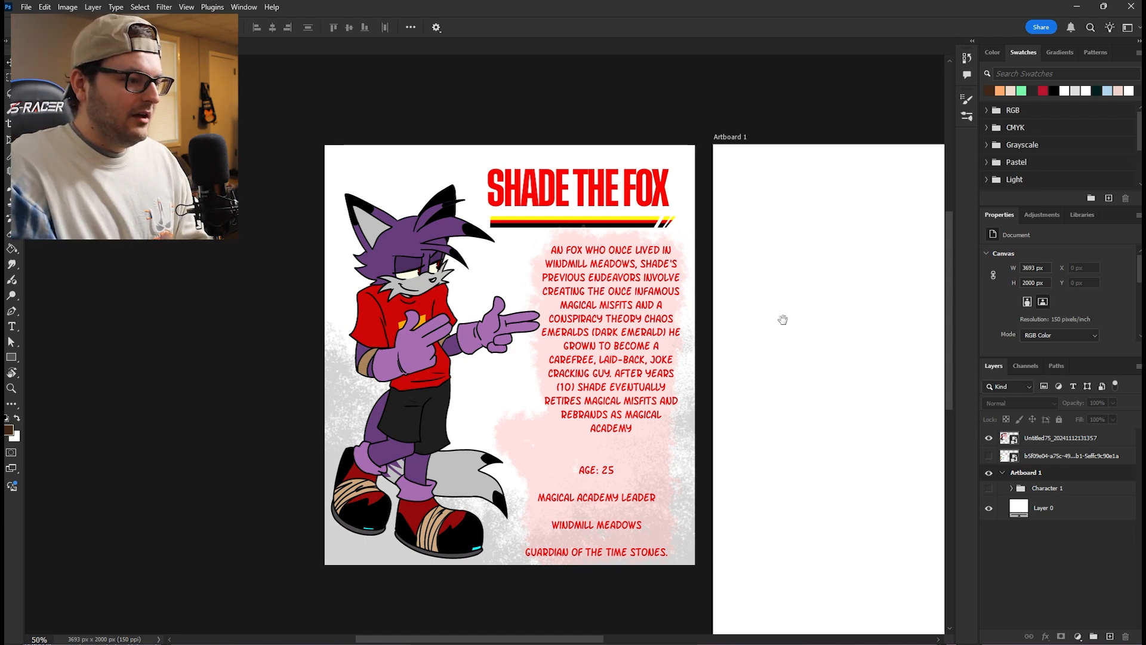
pyautogui.moveTo(783, 320); pyautogui.dragTo(537, 310)
pyautogui.moveTo(546, 258); pyautogui.dragTo(578, 267)
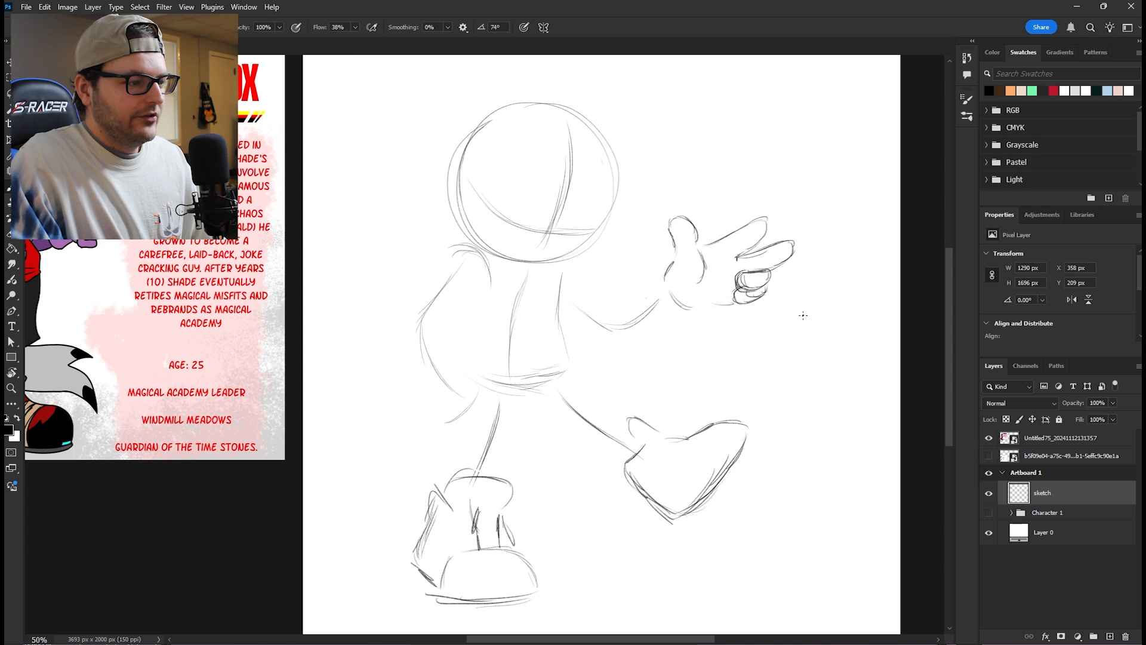
pyautogui.moveTo(531, 338); pyautogui.dragTo(625, 319)
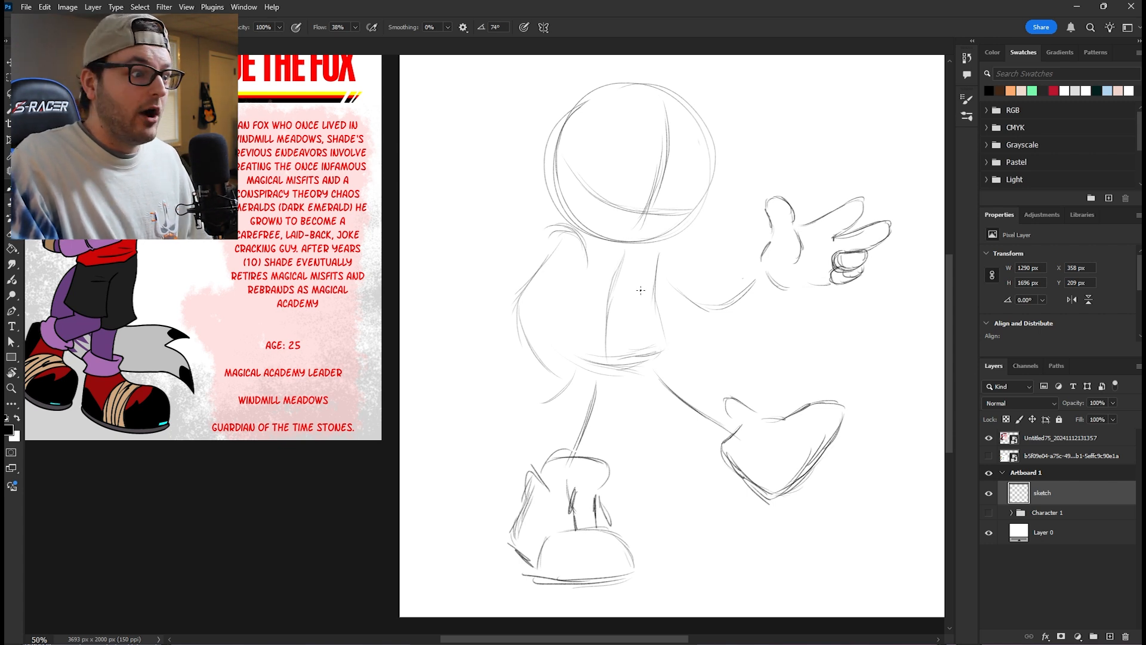
pyautogui.moveTo(632, 313); pyautogui.dragTo(558, 316)
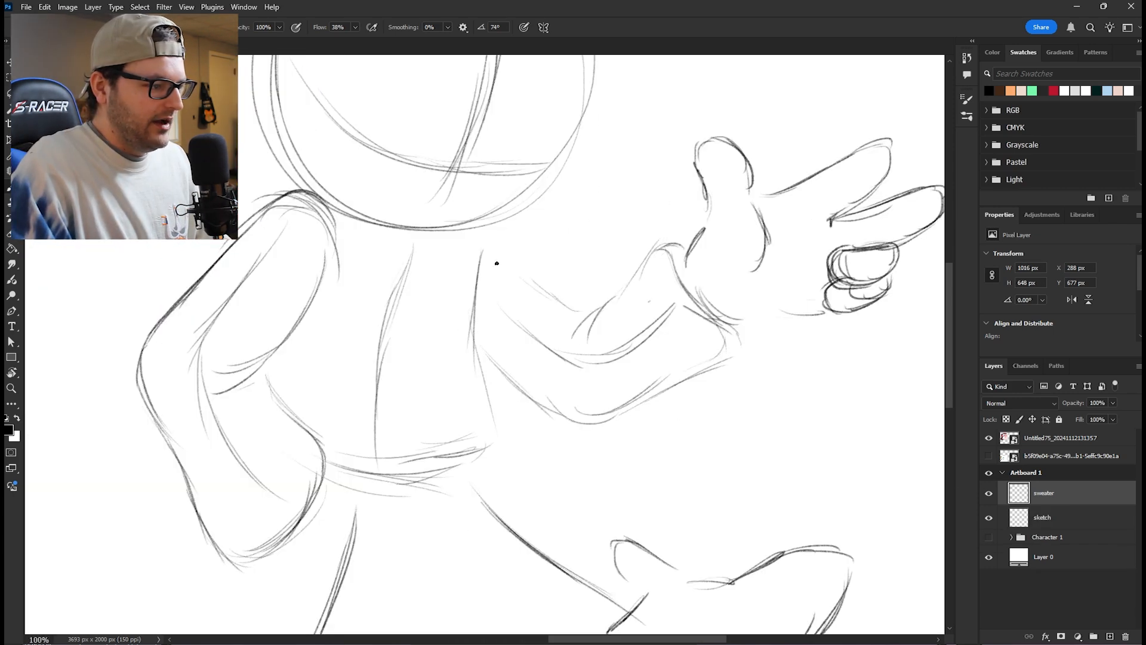
# - Sketch the fox's sweater on a layer named sweater, with both bent sleeves, the pointing arm's cuff and the torso sides
pyautogui.moveTo(497, 263)
pyautogui.mouseDown()
pyautogui.moveTo(582, 309)
pyautogui.moveTo(492, 270)
pyautogui.mouseUp()
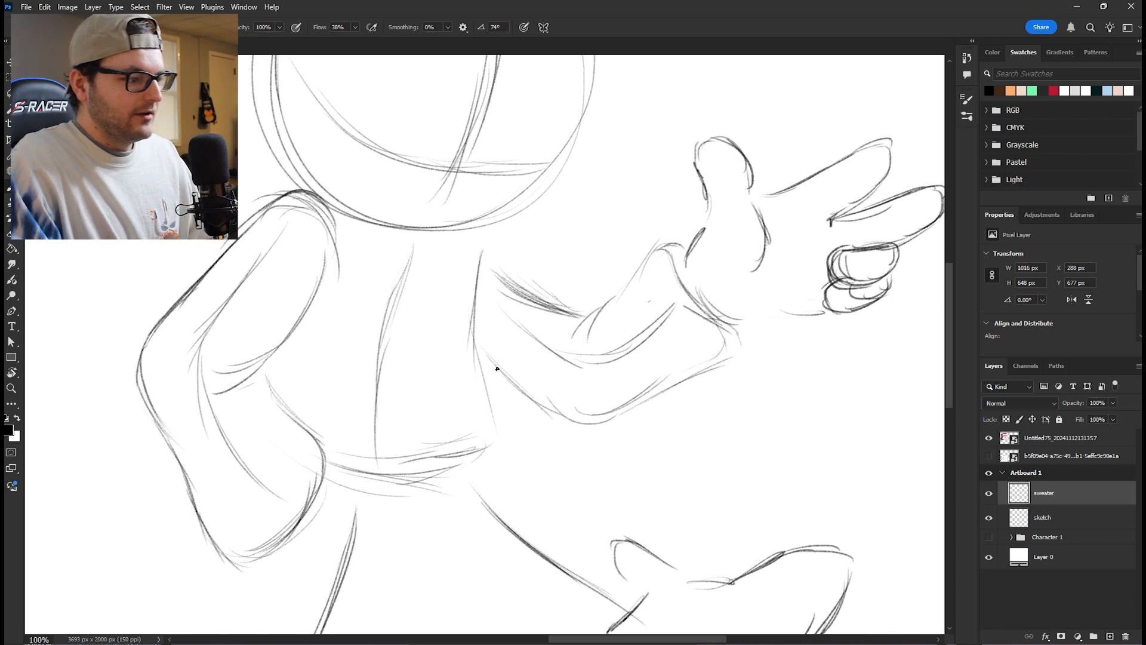
pyautogui.moveTo(486, 357); pyautogui.dragTo(561, 418)
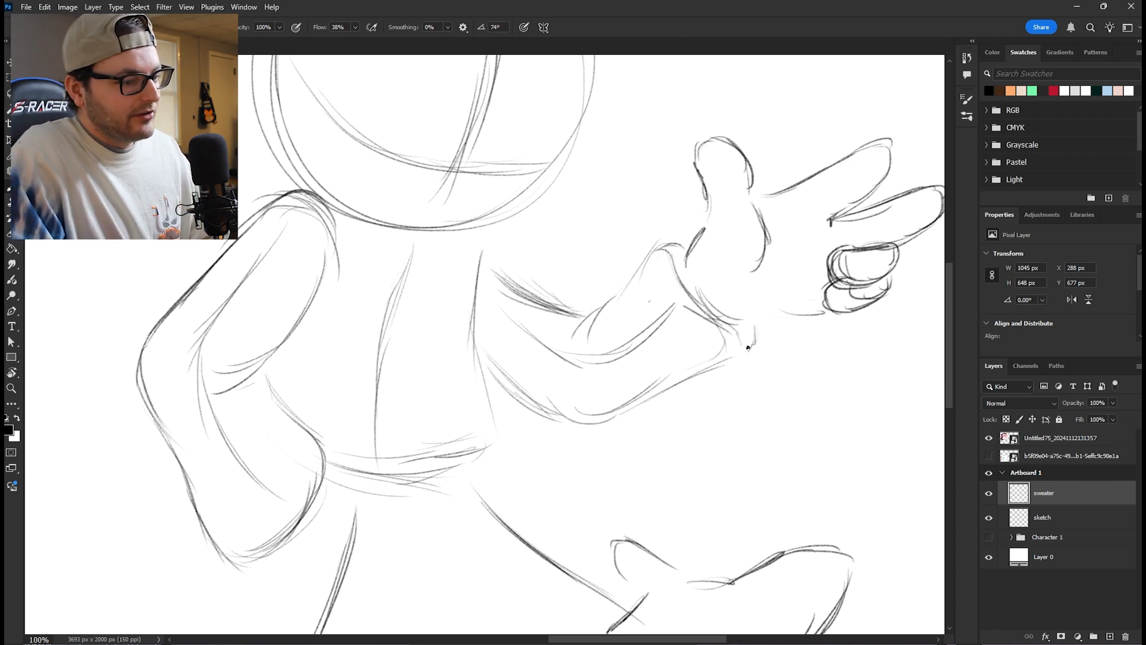
pyautogui.moveTo(723, 356)
pyautogui.mouseDown()
pyautogui.moveTo(644, 391)
pyautogui.moveTo(582, 397)
pyautogui.mouseUp()
pyautogui.moveTo(471, 313)
pyautogui.mouseDown()
pyautogui.moveTo(596, 276)
pyautogui.moveTo(520, 427)
pyautogui.moveTo(454, 421)
pyautogui.mouseUp()
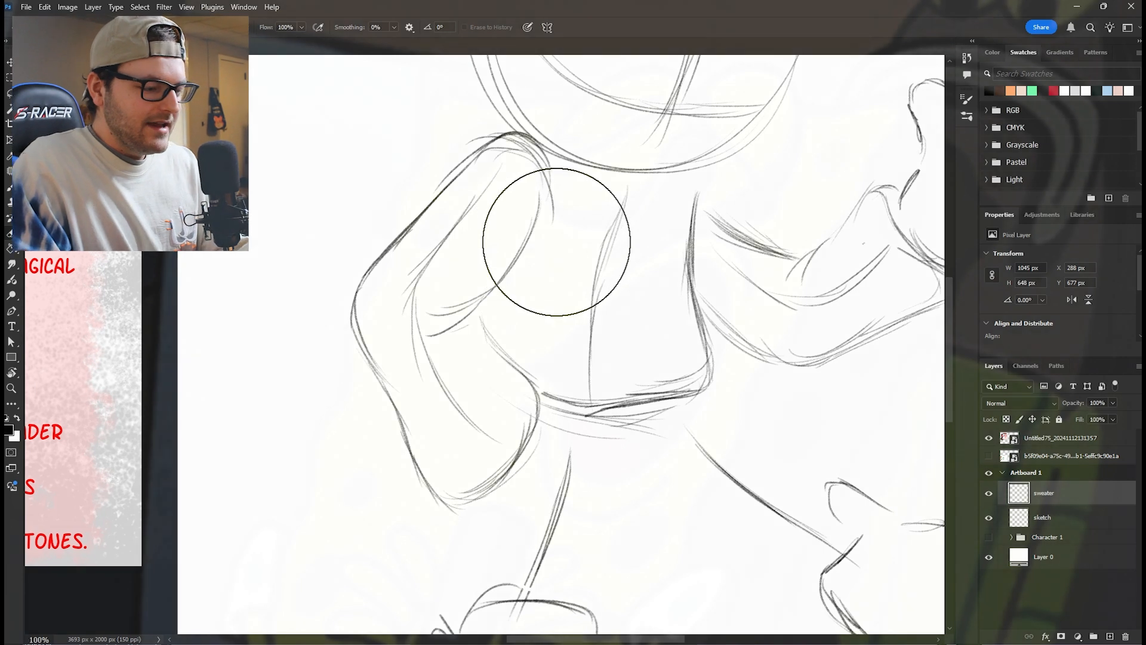
# - Erase the stray inner line of the bent arm's sleeve near the shoulder on the sweater layer
pyautogui.press('[')
pyautogui.press('[')
pyautogui.press('[')
pyautogui.press('[')
pyautogui.press('[')
pyautogui.press('[')
pyautogui.press('[')
pyautogui.press('[')
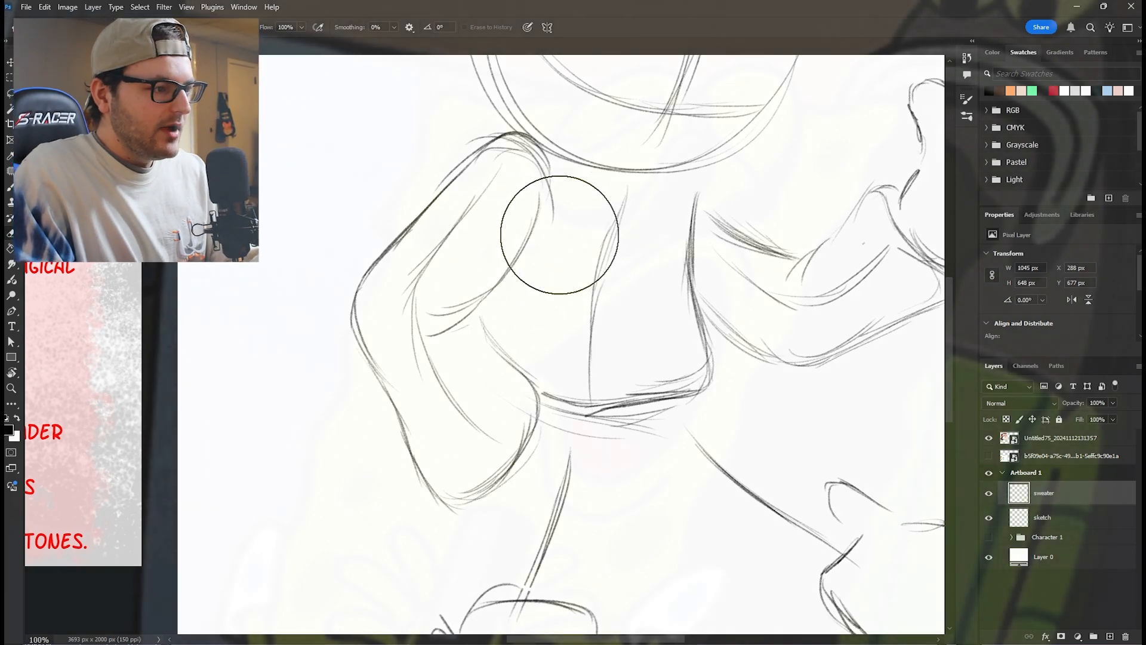
pyautogui.moveTo(526, 210); pyautogui.dragTo(534, 194)
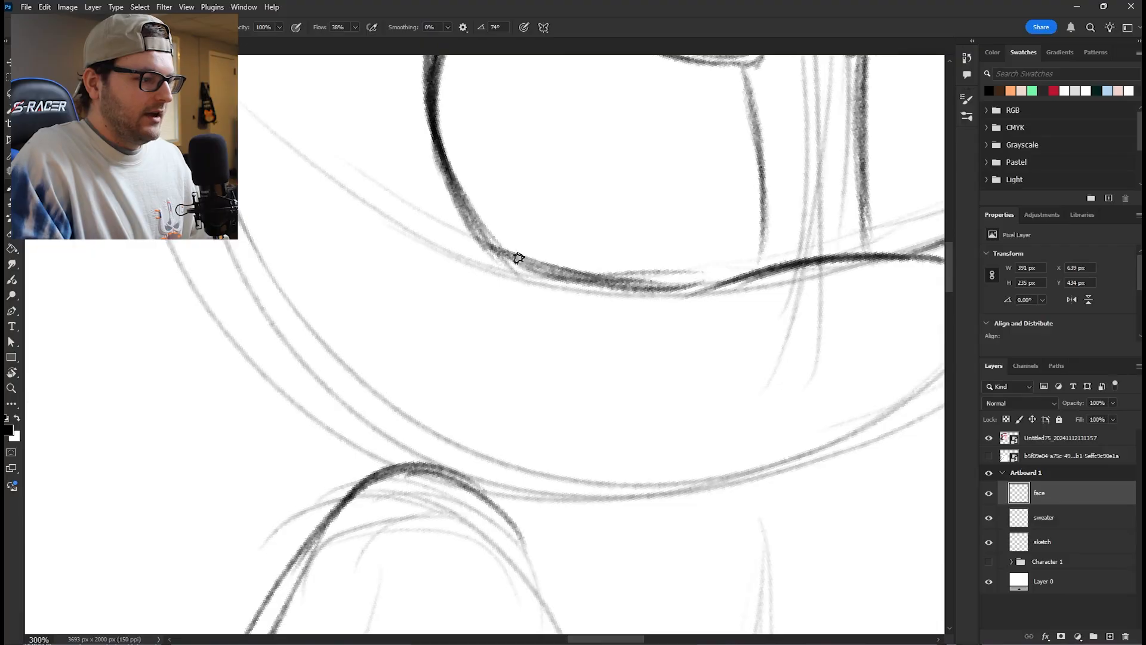
# - Sketch the fox's face on a layer named face, with slanted brows, eye outlines and a wide muzzle ending in fur tufts
pyautogui.moveTo(512, 257)
pyautogui.mouseDown()
pyautogui.moveTo(415, 239)
pyautogui.moveTo(400, 245)
pyautogui.moveTo(464, 245)
pyautogui.moveTo(438, 241)
pyautogui.moveTo(330, 284)
pyautogui.moveTo(325, 330)
pyautogui.moveTo(358, 266)
pyautogui.moveTo(307, 325)
pyautogui.moveTo(461, 241)
pyautogui.mouseUp()
pyautogui.moveTo(349, 281); pyautogui.dragTo(475, 245)
pyautogui.moveTo(308, 363)
pyautogui.mouseDown()
pyautogui.moveTo(431, 355)
pyautogui.moveTo(308, 507)
pyautogui.moveTo(391, 370)
pyautogui.moveTo(329, 424)
pyautogui.moveTo(427, 345)
pyautogui.mouseUp()
pyautogui.moveTo(358, 388); pyautogui.dragTo(438, 343)
pyautogui.moveTo(428, 465)
pyautogui.mouseDown()
pyautogui.moveTo(403, 347)
pyautogui.moveTo(269, 392)
pyautogui.mouseUp()
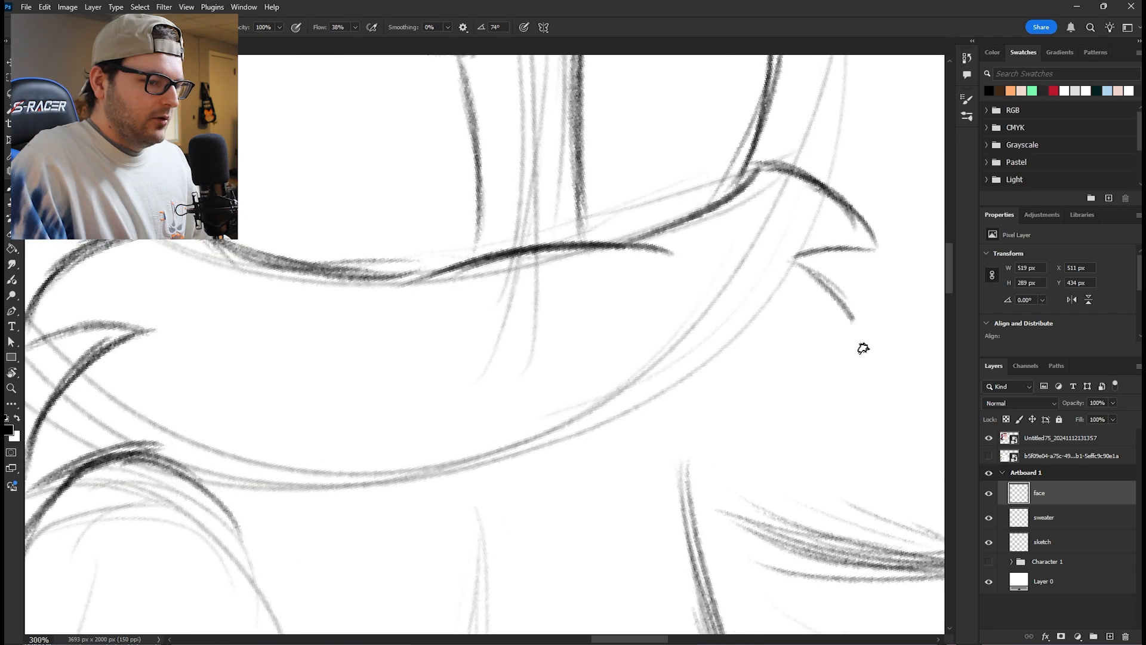
pyautogui.moveTo(821, 276); pyautogui.dragTo(872, 364)
pyautogui.moveTo(848, 317)
pyautogui.mouseDown()
pyautogui.moveTo(874, 366)
pyautogui.moveTo(786, 352)
pyautogui.moveTo(729, 363)
pyautogui.moveTo(633, 418)
pyautogui.mouseUp()
pyautogui.moveTo(747, 346); pyautogui.dragTo(567, 444)
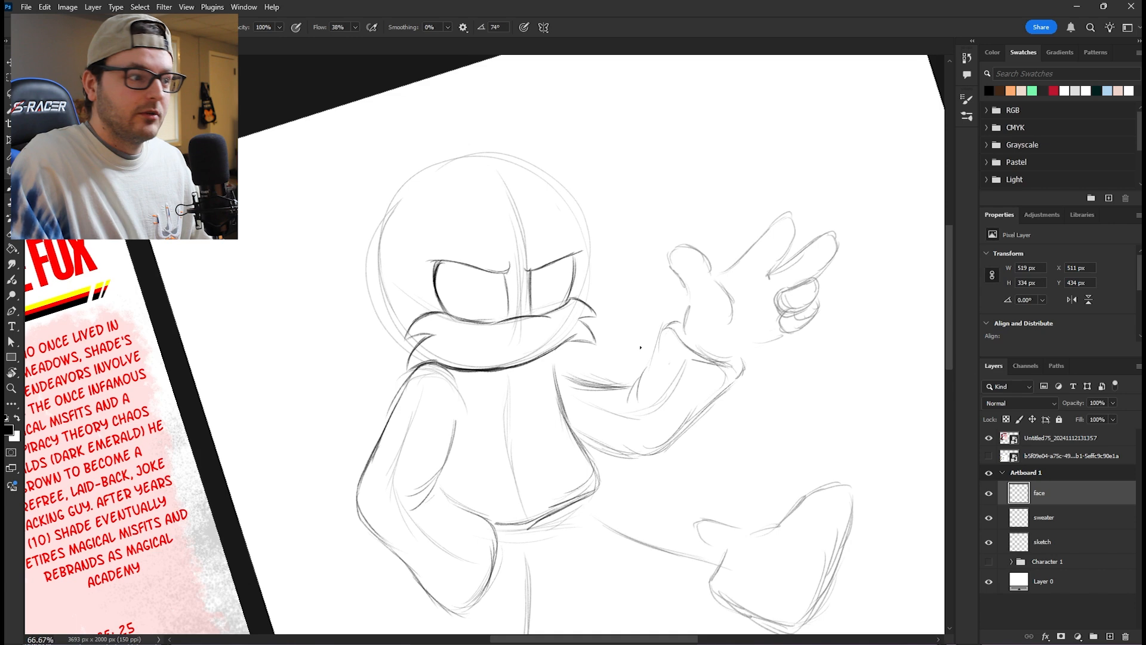
# - Add upward curls to the inner ends of both brow lines and draw half-closed eyelids across the eyes
pyautogui.scroll(2, 429, 255)
pyautogui.moveTo(461, 273); pyautogui.dragTo(423, 283)
pyautogui.moveTo(696, 366); pyautogui.dragTo(524, 346)
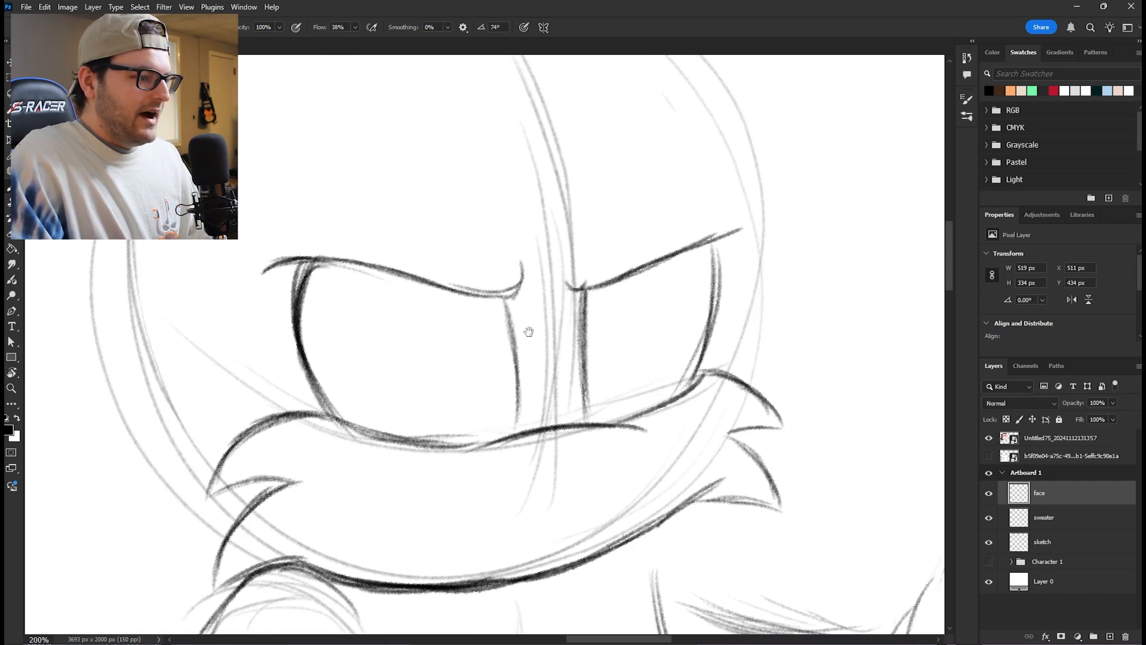
pyautogui.moveTo(582, 291)
pyautogui.mouseDown()
pyautogui.moveTo(571, 250)
pyautogui.moveTo(577, 288)
pyautogui.mouseUp()
pyautogui.moveTo(520, 263); pyautogui.dragTo(518, 254)
pyautogui.moveTo(517, 253); pyautogui.dragTo(514, 296)
pyautogui.moveTo(566, 250)
pyautogui.mouseDown()
pyautogui.moveTo(572, 286)
pyautogui.moveTo(740, 236)
pyautogui.mouseUp()
pyautogui.press('e')
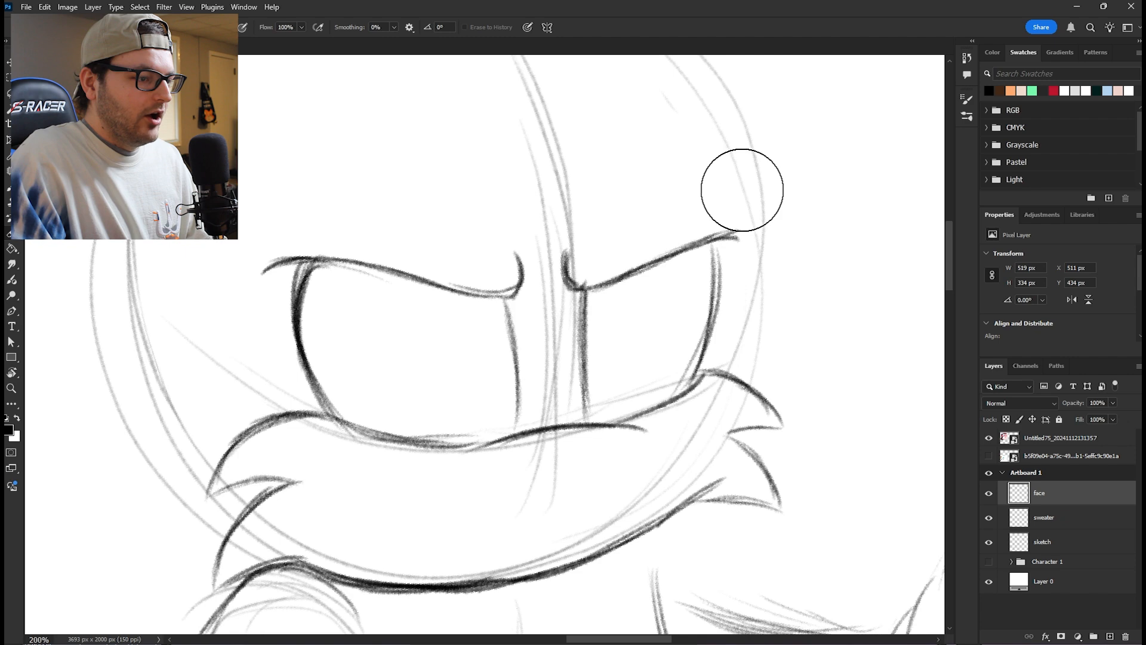
pyautogui.press('b')
pyautogui.scroll(-3, 656, 316)
pyautogui.moveTo(612, 300); pyautogui.dragTo(645, 291)
# - Sketch the pointed cheek fur tufts beside the near eye and muzzle on a layer named ears
pyautogui.moveTo(301, 286); pyautogui.dragTo(342, 352)
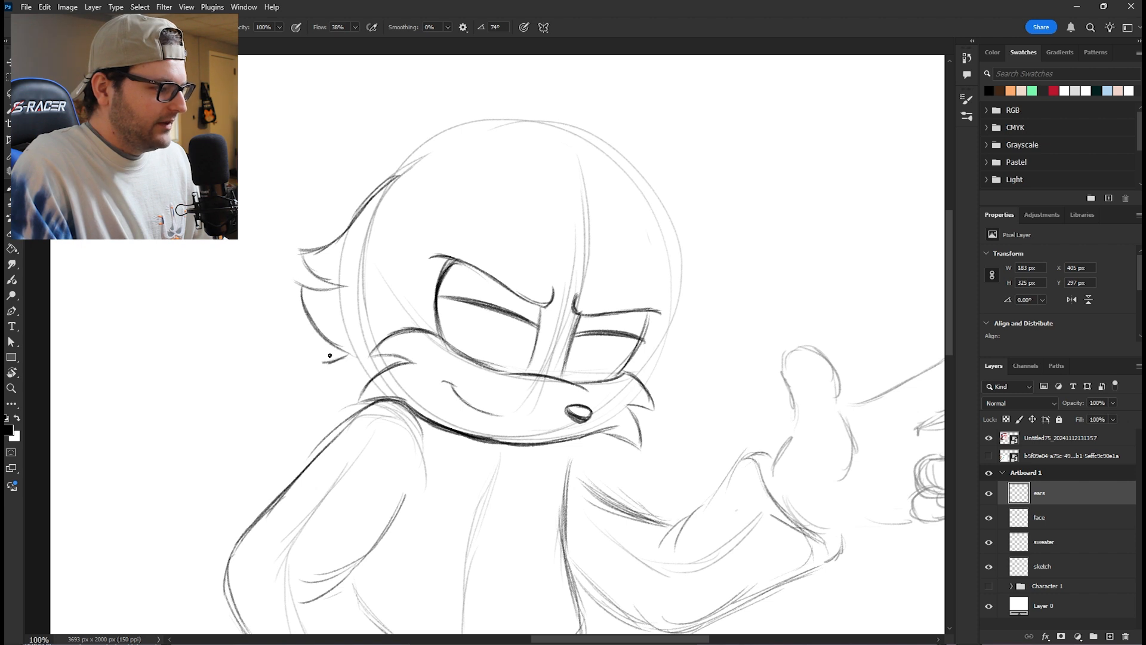
pyautogui.moveTo(325, 365)
pyautogui.mouseDown()
pyautogui.moveTo(365, 385)
pyautogui.moveTo(319, 333)
pyautogui.moveTo(302, 290)
pyautogui.moveTo(315, 266)
pyautogui.mouseUp()
pyautogui.moveTo(319, 277)
pyautogui.mouseDown()
pyautogui.moveTo(306, 246)
pyautogui.moveTo(306, 259)
pyautogui.mouseUp()
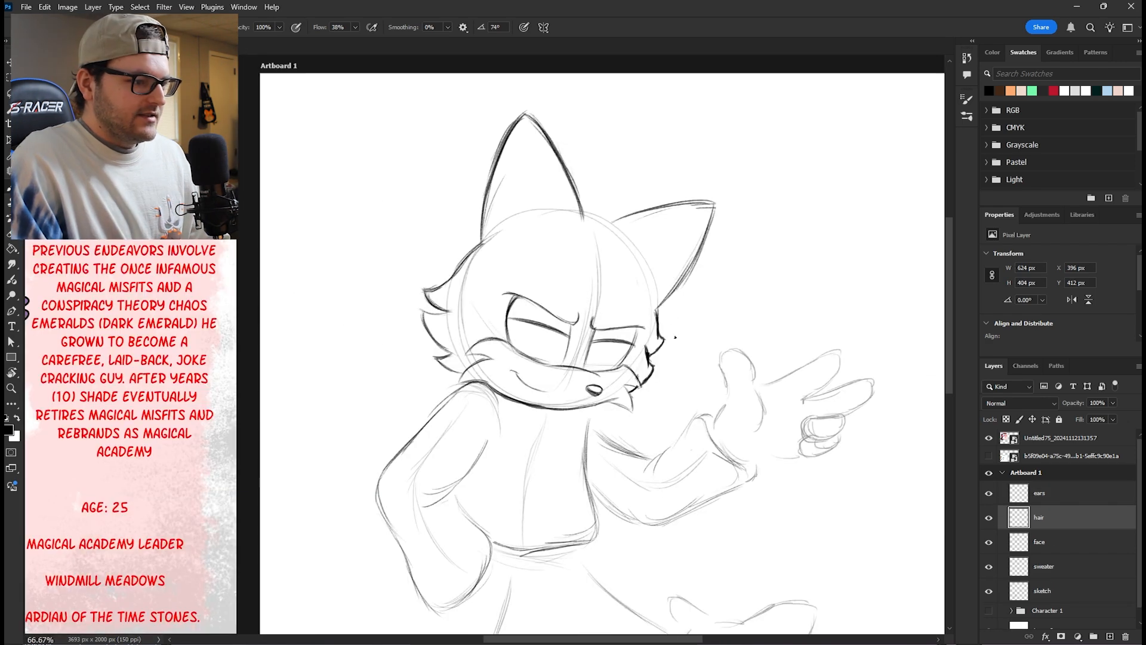
# - Sketch the swept bangs on the hair layer, running from the forehead over the far ear and down beside the cheek
pyautogui.moveTo(589, 288); pyautogui.dragTo(534, 315)
pyautogui.hotkey('ctrl', '+')
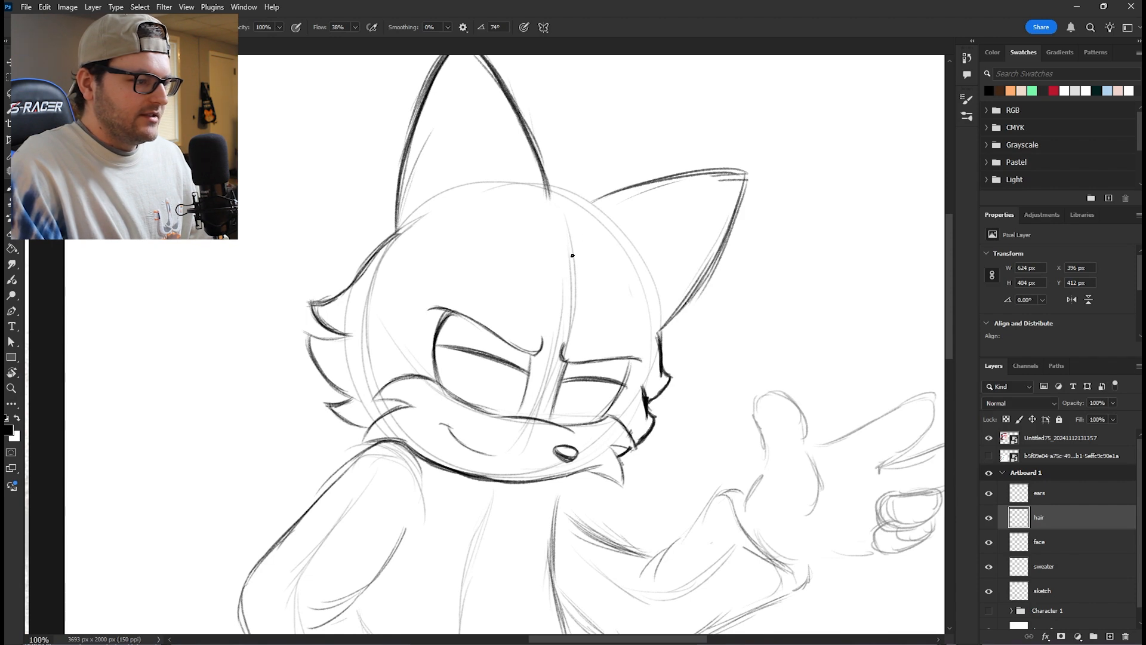
pyautogui.moveTo(563, 250)
pyautogui.mouseDown()
pyautogui.moveTo(584, 282)
pyautogui.moveTo(618, 296)
pyautogui.mouseUp()
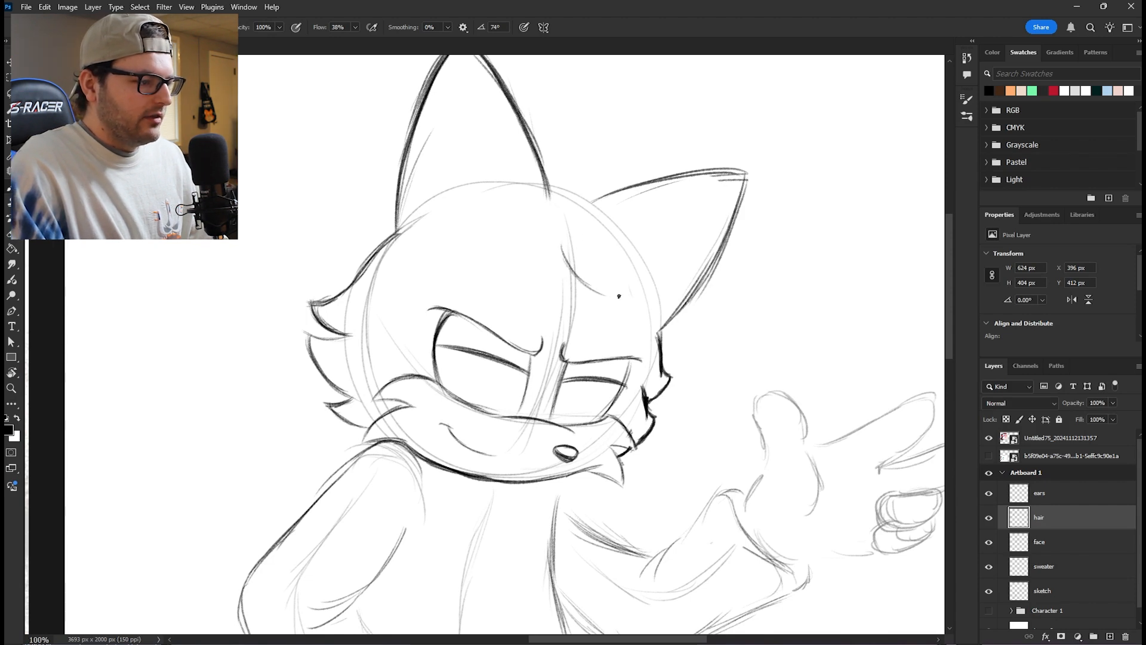
pyautogui.moveTo(568, 258)
pyautogui.mouseDown()
pyautogui.moveTo(663, 325)
pyautogui.moveTo(698, 414)
pyautogui.mouseUp()
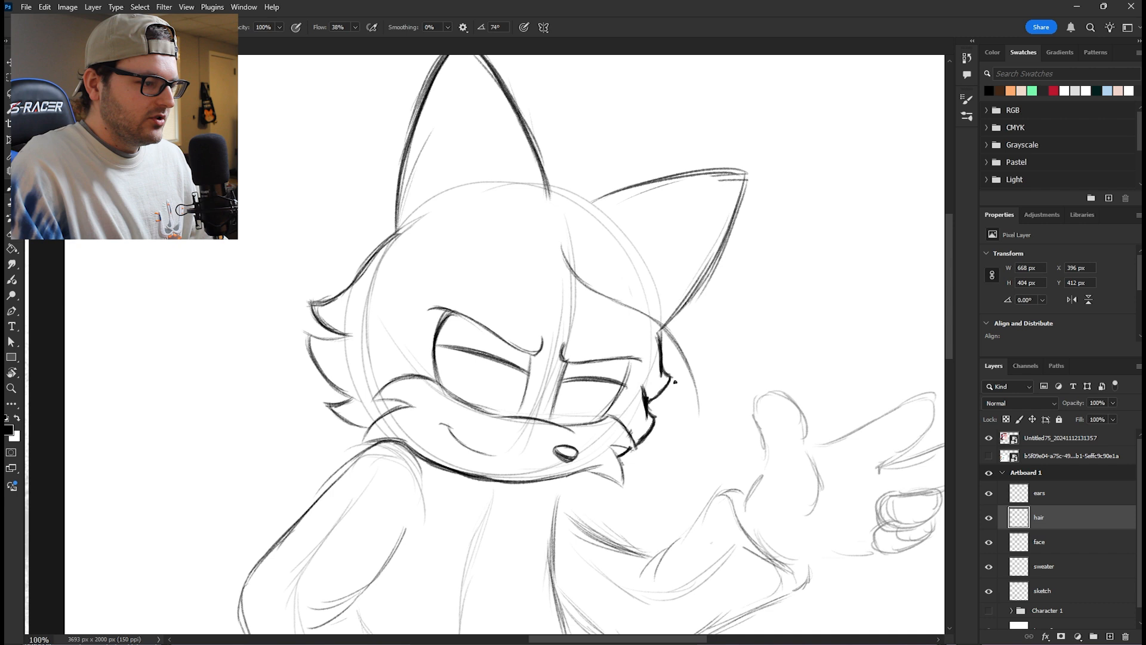
pyautogui.moveTo(549, 217)
pyautogui.mouseDown()
pyautogui.moveTo(651, 251)
pyautogui.moveTo(684, 292)
pyautogui.moveTo(721, 304)
pyautogui.moveTo(723, 382)
pyautogui.moveTo(705, 435)
pyautogui.moveTo(694, 362)
pyautogui.mouseUp()
pyautogui.moveTo(692, 410); pyautogui.dragTo(681, 351)
pyautogui.moveTo(681, 351); pyautogui.dragTo(662, 329)
pyautogui.moveTo(540, 157)
pyautogui.mouseDown()
pyautogui.moveTo(604, 138)
pyautogui.moveTo(628, 176)
pyautogui.mouseUp()
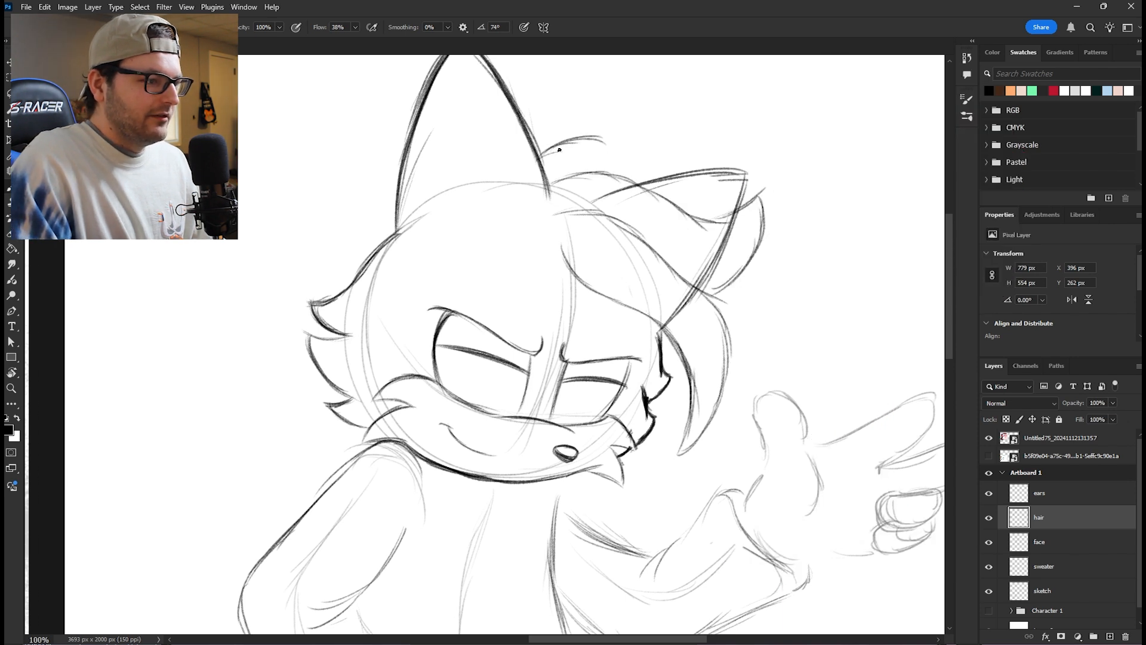
pyautogui.moveTo(537, 147)
pyautogui.mouseDown()
pyautogui.moveTo(601, 146)
pyautogui.moveTo(622, 161)
pyautogui.moveTo(603, 142)
pyautogui.moveTo(633, 179)
pyautogui.mouseUp()
pyautogui.press('e')
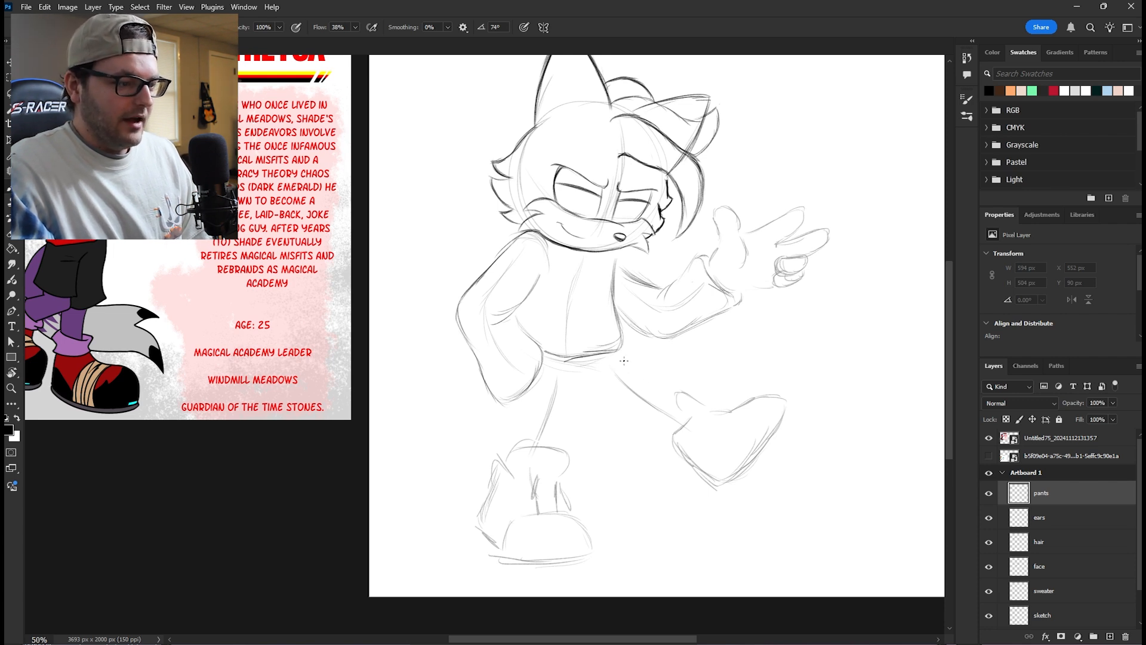
pyautogui.click(615, 356)
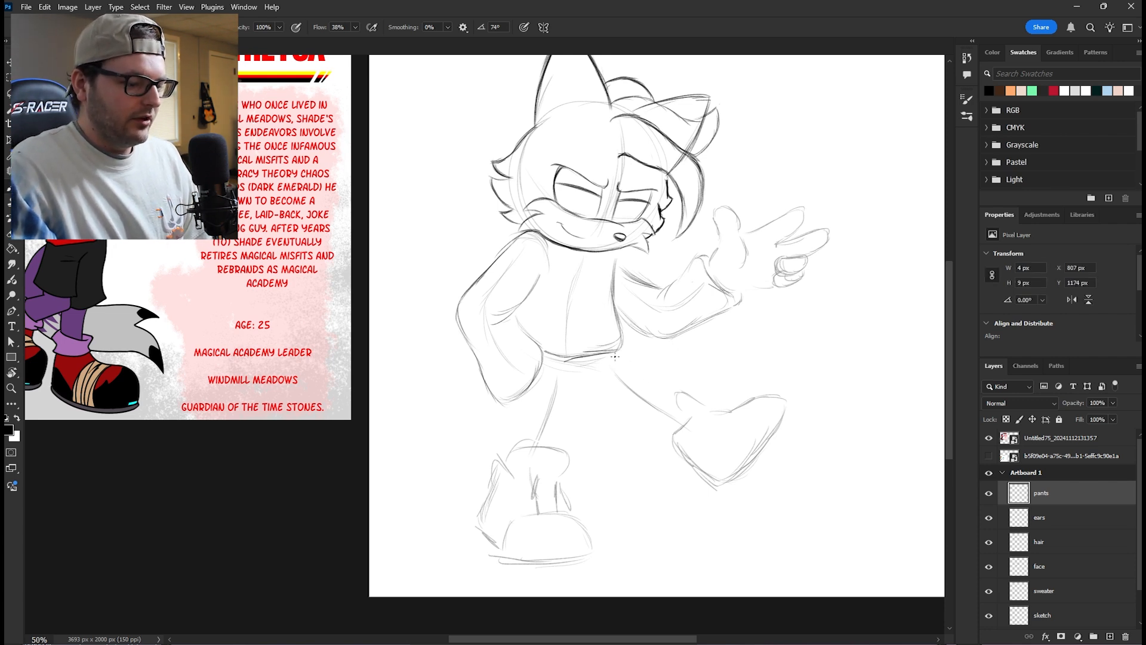
pyautogui.hotkey('ctrl', '+')
pyautogui.hotkey('ctrl', '+')
pyautogui.moveTo(670, 412); pyautogui.dragTo(550, 223)
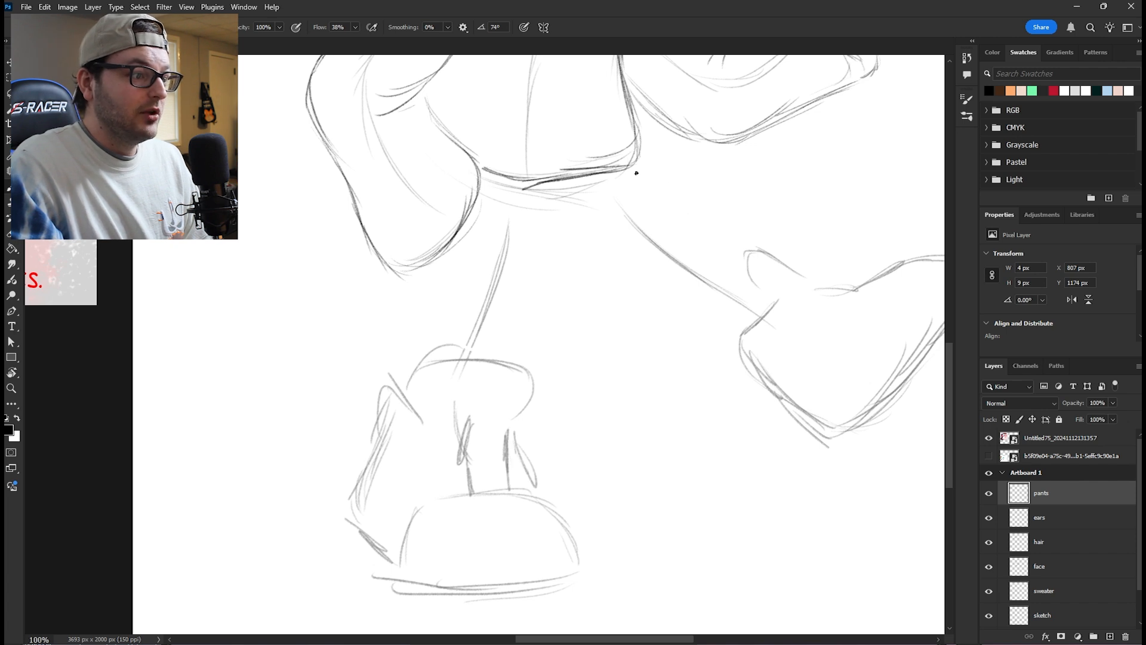
pyautogui.moveTo(480, 246)
pyautogui.mouseDown()
pyautogui.moveTo(544, 251)
pyautogui.moveTo(544, 290)
pyautogui.mouseUp()
pyautogui.moveTo(543, 294)
pyautogui.mouseDown()
pyautogui.moveTo(475, 292)
pyautogui.moveTo(521, 290)
pyautogui.mouseUp()
pyautogui.moveTo(471, 230); pyautogui.dragTo(446, 328)
pyautogui.moveTo(542, 302); pyautogui.dragTo(540, 323)
pyautogui.moveTo(446, 321); pyautogui.dragTo(541, 317)
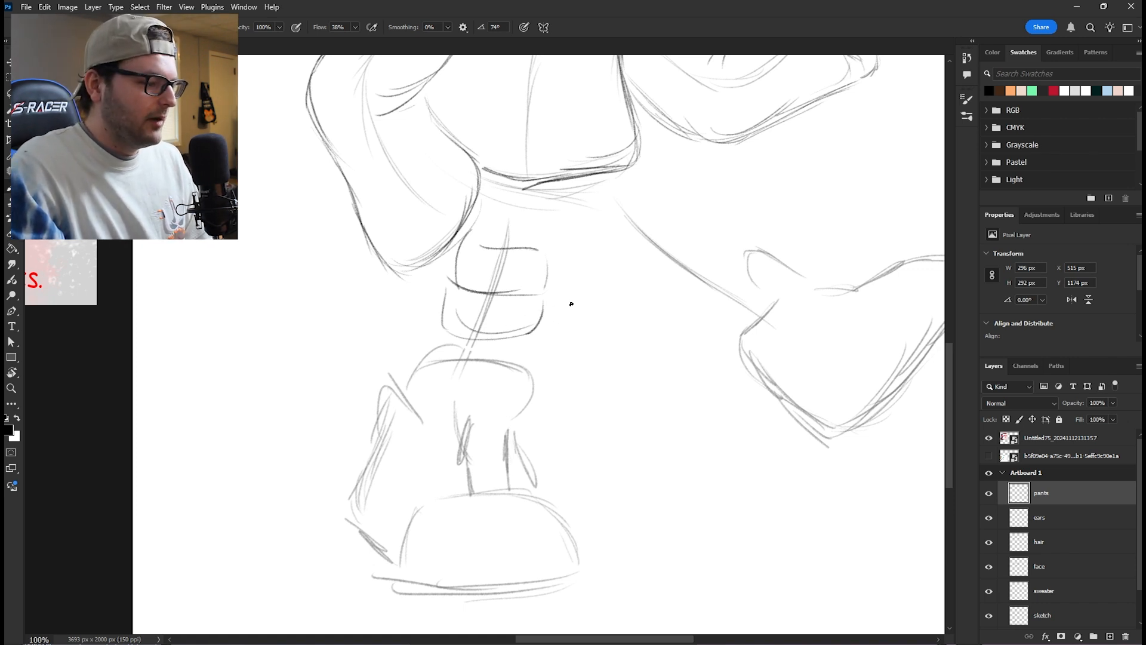
pyautogui.press('e')
pyautogui.moveTo(546, 266)
pyautogui.mouseDown()
pyautogui.moveTo(542, 311)
pyautogui.moveTo(476, 254)
pyautogui.moveTo(447, 300)
pyautogui.moveTo(553, 286)
pyautogui.mouseUp()
# - Sketch the standing leg's baggy pant leg on the pants layer, with crotch crease, curved hem and gathered lower cuff
pyautogui.press('b')
pyautogui.moveTo(631, 266)
pyautogui.mouseDown()
pyautogui.moveTo(541, 359)
pyautogui.moveTo(732, 294)
pyautogui.mouseUp()
pyautogui.moveTo(679, 250)
pyautogui.mouseDown()
pyautogui.moveTo(648, 281)
pyautogui.moveTo(640, 317)
pyautogui.mouseUp()
pyautogui.moveTo(653, 279)
pyautogui.mouseDown()
pyautogui.moveTo(650, 340)
pyautogui.moveTo(644, 328)
pyautogui.moveTo(650, 337)
pyautogui.moveTo(604, 356)
pyautogui.mouseUp()
pyautogui.moveTo(591, 358)
pyautogui.mouseDown()
pyautogui.moveTo(541, 328)
pyautogui.moveTo(575, 341)
pyautogui.mouseUp()
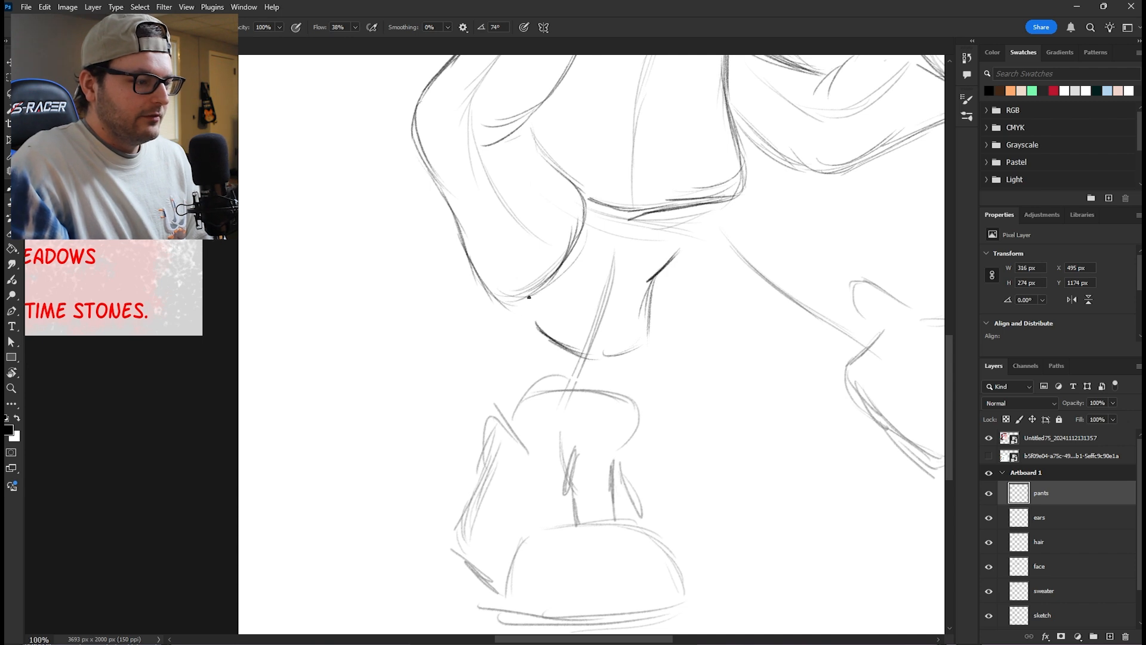
pyautogui.moveTo(506, 324)
pyautogui.mouseDown()
pyautogui.moveTo(558, 361)
pyautogui.moveTo(648, 351)
pyautogui.moveTo(650, 288)
pyautogui.mouseUp()
pyautogui.press('e')
pyautogui.moveTo(618, 348)
pyautogui.mouseDown()
pyautogui.moveTo(537, 325)
pyautogui.moveTo(510, 394)
pyautogui.mouseUp()
pyautogui.press('b')
pyautogui.moveTo(648, 367); pyautogui.dragTo(651, 394)
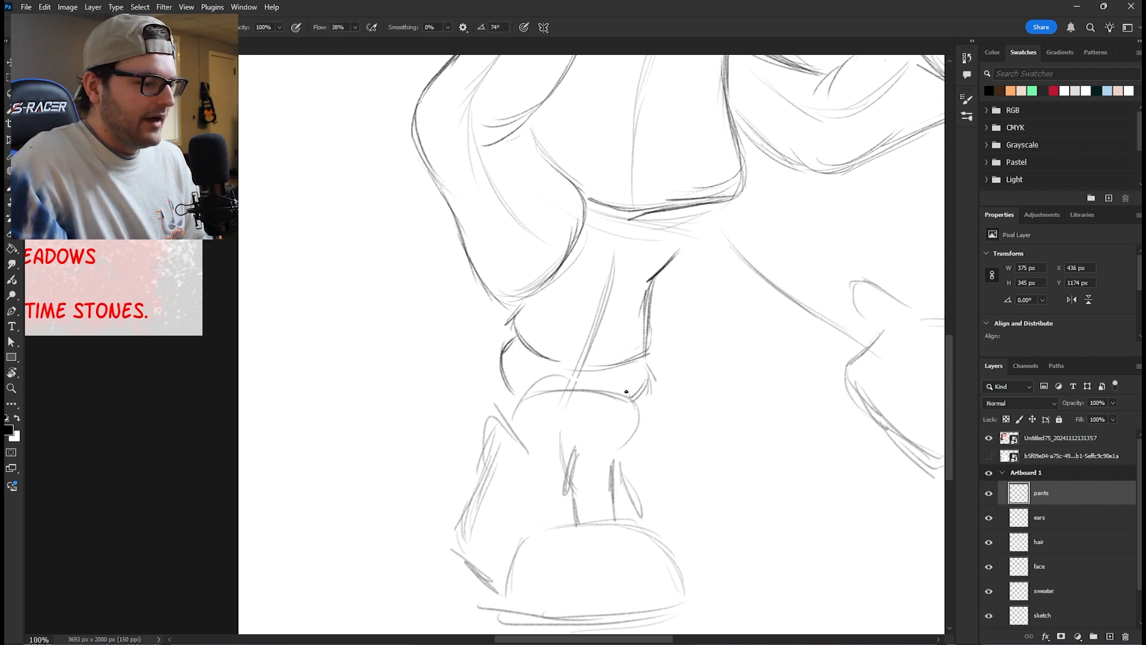
# - Sketch the standing foot's high-top on the shoes layer, with rounded tongue, ankle collar, sloping heel and lace area
pyautogui.moveTo(595, 324); pyautogui.dragTo(578, 315)
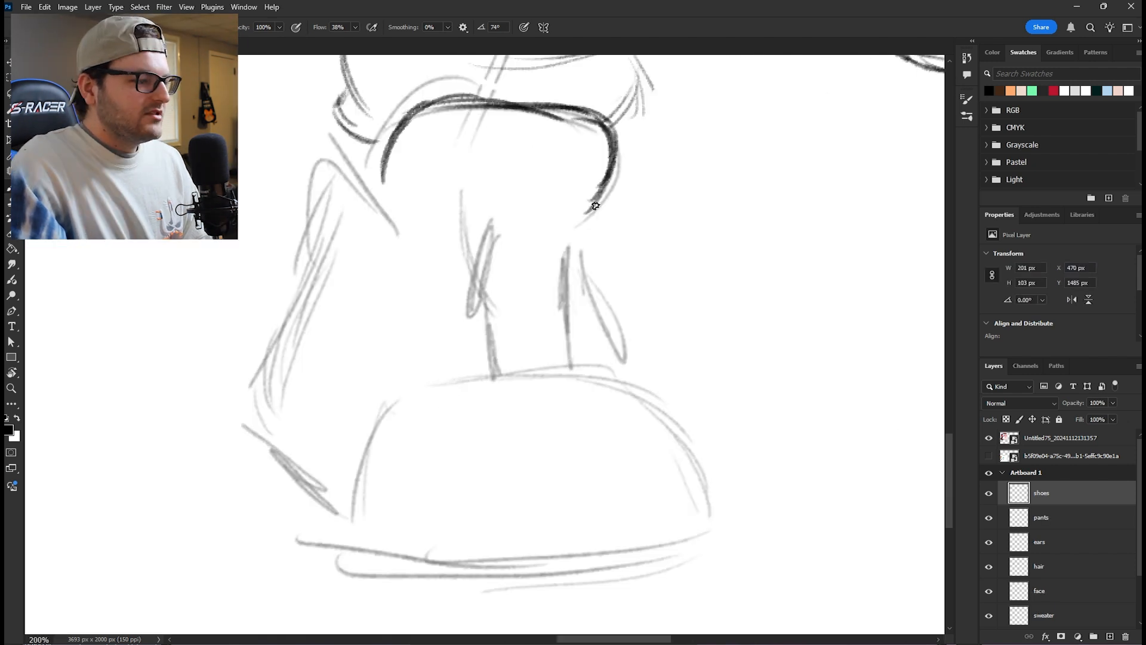
pyautogui.moveTo(584, 230); pyautogui.dragTo(609, 369)
pyautogui.moveTo(366, 173)
pyautogui.mouseDown()
pyautogui.moveTo(341, 156)
pyautogui.moveTo(342, 194)
pyautogui.mouseUp()
pyautogui.moveTo(341, 151); pyautogui.dragTo(289, 319)
pyautogui.moveTo(307, 247); pyautogui.dragTo(245, 389)
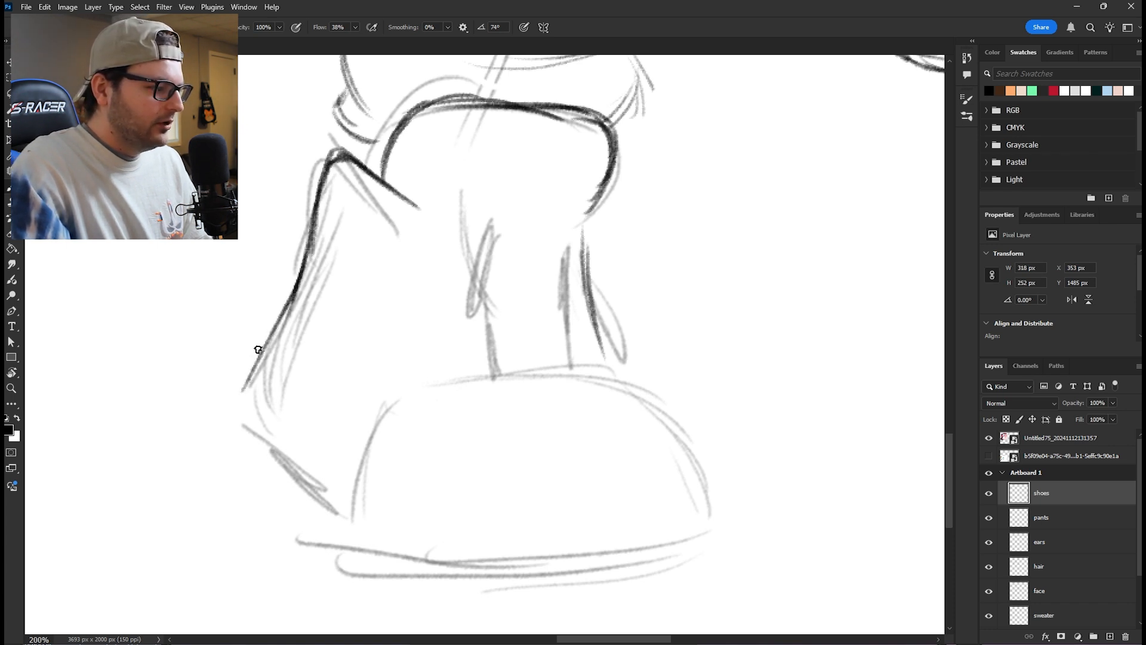
pyautogui.moveTo(287, 312); pyautogui.dragTo(259, 387)
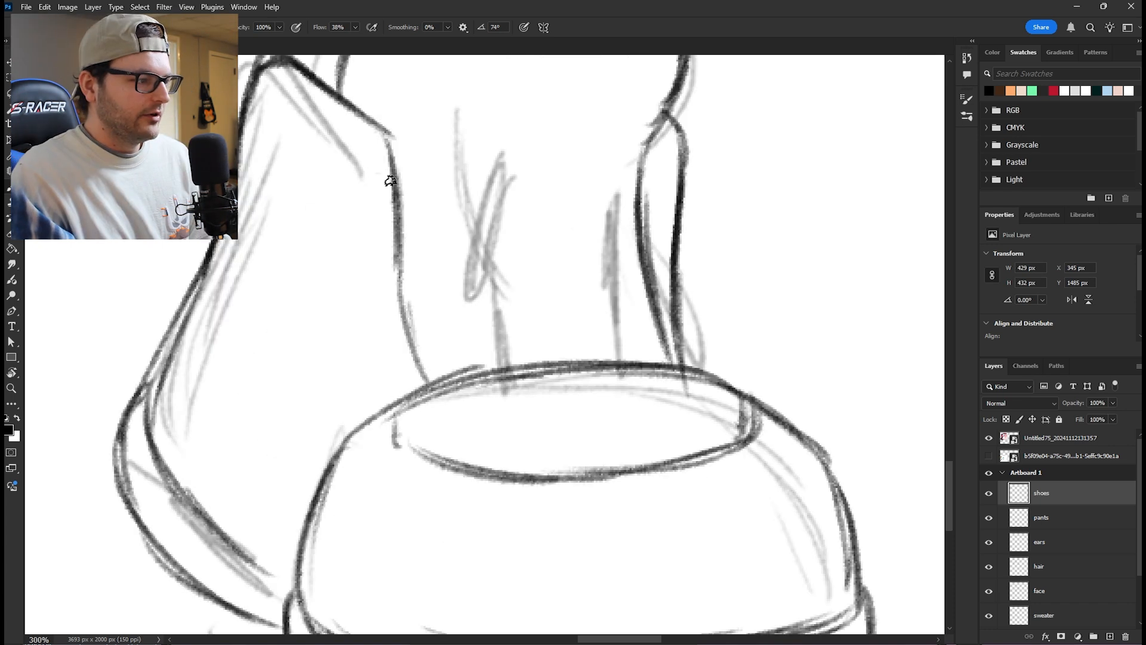
pyautogui.moveTo(391, 179)
pyautogui.mouseDown()
pyautogui.moveTo(461, 196)
pyautogui.moveTo(665, 169)
pyautogui.moveTo(615, 179)
pyautogui.mouseUp()
pyautogui.moveTo(394, 175)
pyautogui.mouseDown()
pyautogui.moveTo(377, 181)
pyautogui.moveTo(376, 213)
pyautogui.moveTo(671, 187)
pyautogui.moveTo(656, 225)
pyautogui.moveTo(599, 235)
pyautogui.mouseUp()
pyautogui.moveTo(378, 260); pyautogui.dragTo(384, 308)
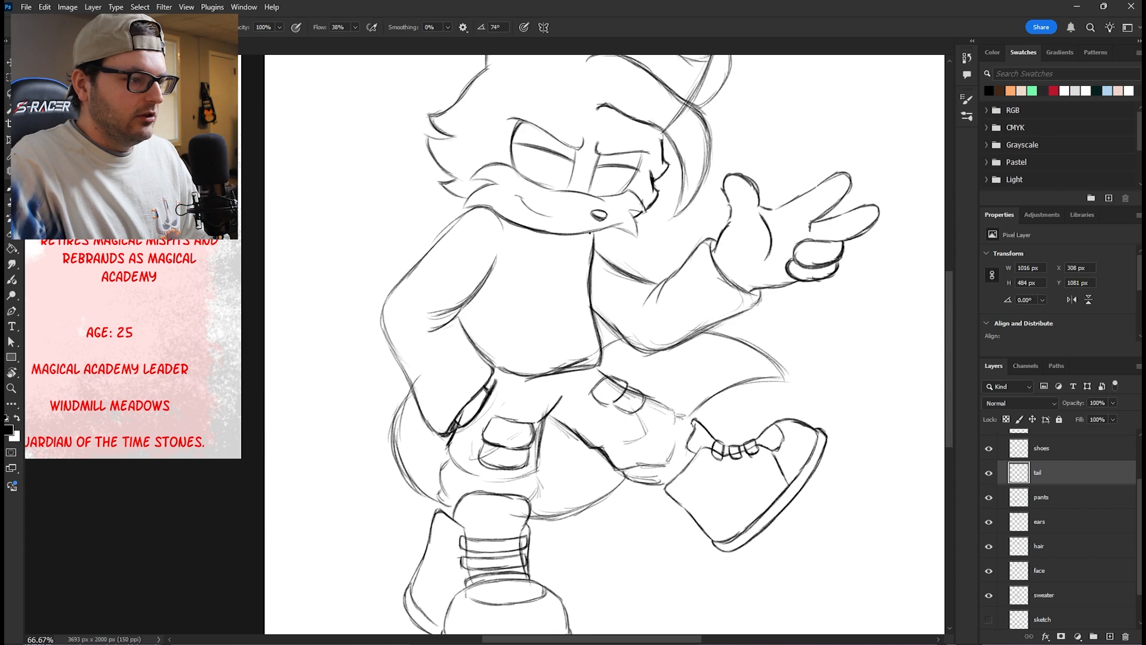
# - Draw a circle flanked by crescent shapes as the chest emblem on the sweater layer
pyautogui.scroll(3, 588, 244)
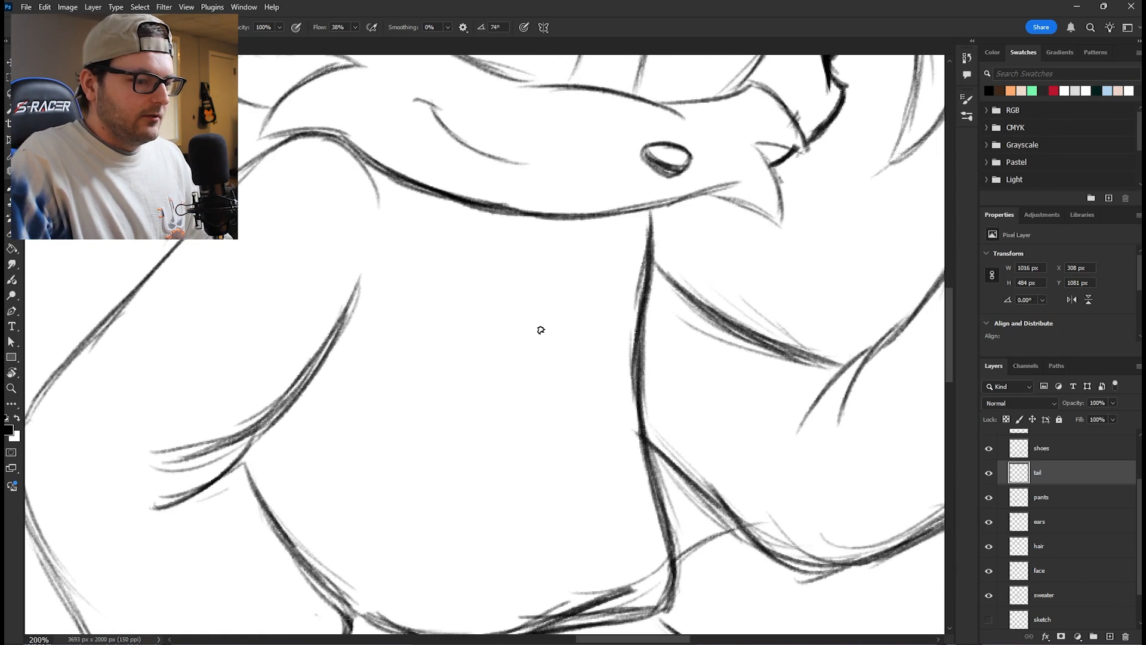
pyautogui.click(1044, 603)
pyautogui.moveTo(523, 292); pyautogui.dragTo(480, 375)
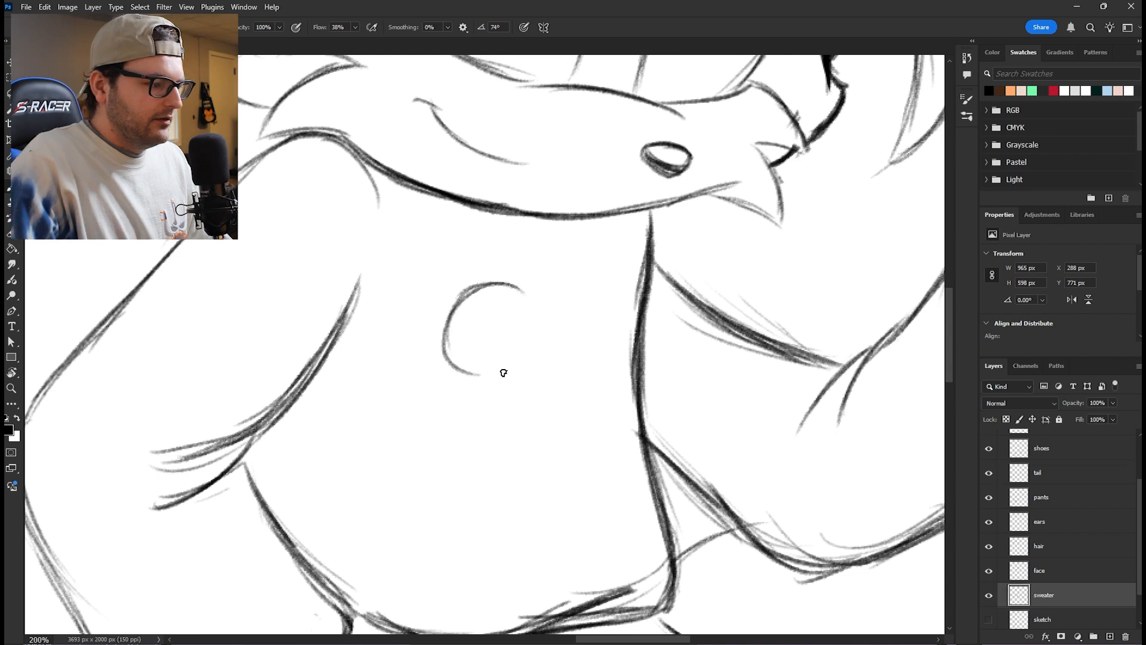
pyautogui.moveTo(471, 290); pyautogui.dragTo(520, 392)
pyautogui.moveTo(486, 294)
pyautogui.mouseDown()
pyautogui.moveTo(553, 323)
pyautogui.moveTo(561, 357)
pyautogui.moveTo(555, 337)
pyautogui.moveTo(520, 363)
pyautogui.moveTo(491, 285)
pyautogui.moveTo(397, 323)
pyautogui.mouseUp()
pyautogui.moveTo(431, 272); pyautogui.dragTo(409, 368)
pyautogui.moveTo(431, 267)
pyautogui.mouseDown()
pyautogui.moveTo(373, 301)
pyautogui.moveTo(381, 366)
pyautogui.moveTo(412, 385)
pyautogui.mouseUp()
pyautogui.moveTo(426, 269)
pyautogui.mouseDown()
pyautogui.moveTo(406, 358)
pyautogui.moveTo(418, 387)
pyautogui.mouseUp()
pyautogui.moveTo(582, 282)
pyautogui.mouseDown()
pyautogui.moveTo(602, 328)
pyautogui.moveTo(593, 357)
pyautogui.mouseUp()
# - Draw a wavy stripe line across the lower part of the sweater above its hem
pyautogui.moveTo(300, 452); pyautogui.dragTo(318, 243)
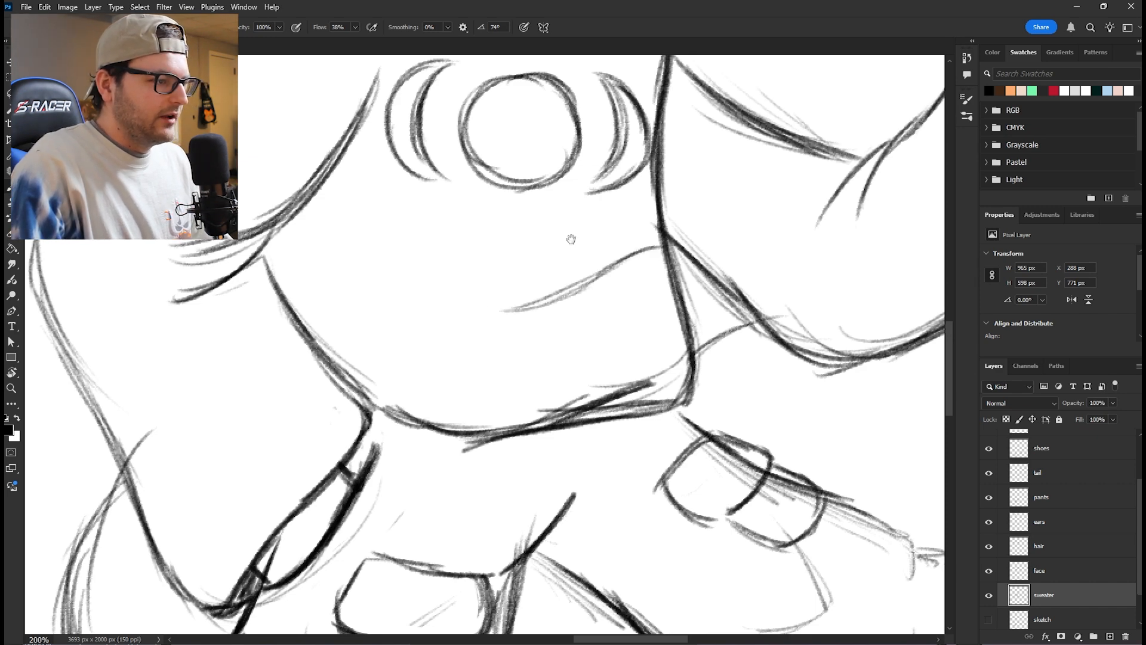
pyautogui.moveTo(614, 146); pyautogui.dragTo(639, 230)
pyautogui.moveTo(608, 369)
pyautogui.mouseDown()
pyautogui.moveTo(464, 356)
pyautogui.moveTo(474, 379)
pyautogui.moveTo(409, 340)
pyautogui.moveTo(466, 364)
pyautogui.moveTo(682, 335)
pyautogui.mouseUp()
pyautogui.moveTo(931, 268)
pyautogui.mouseDown()
pyautogui.moveTo(829, 304)
pyautogui.moveTo(704, 308)
pyautogui.mouseUp()
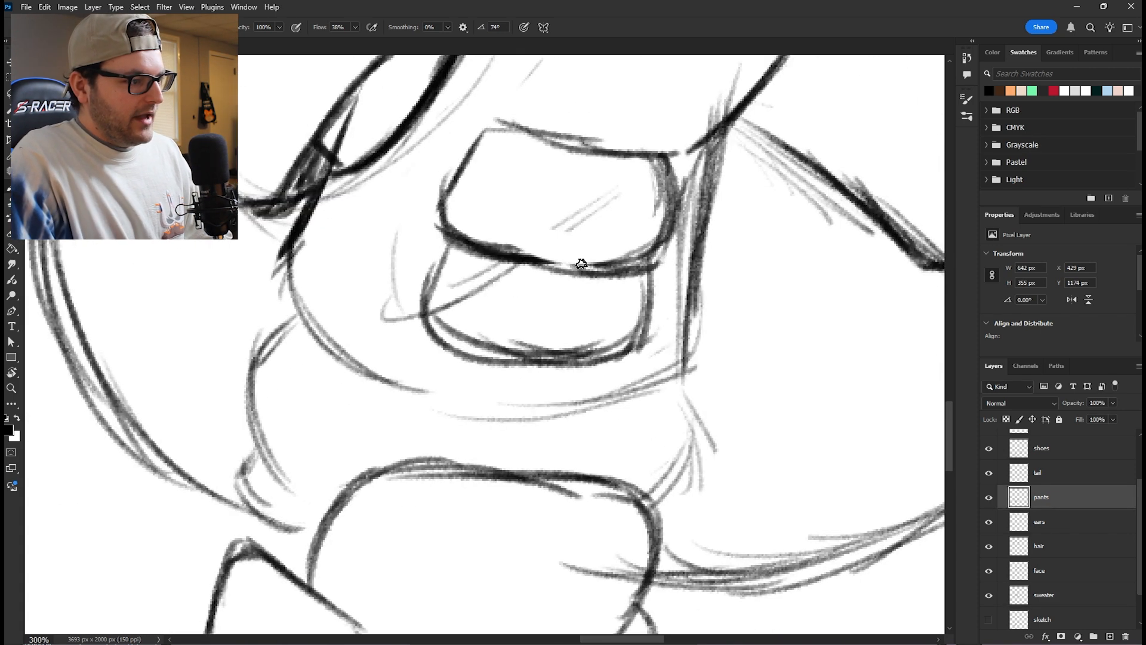
# - Draw five-pointed stars on the flaps of both pants pockets and clean up their lines
pyautogui.moveTo(563, 169)
pyautogui.mouseDown()
pyautogui.moveTo(540, 179)
pyautogui.moveTo(571, 174)
pyautogui.moveTo(582, 186)
pyautogui.moveTo(516, 184)
pyautogui.moveTo(508, 190)
pyautogui.moveTo(521, 204)
pyautogui.mouseUp()
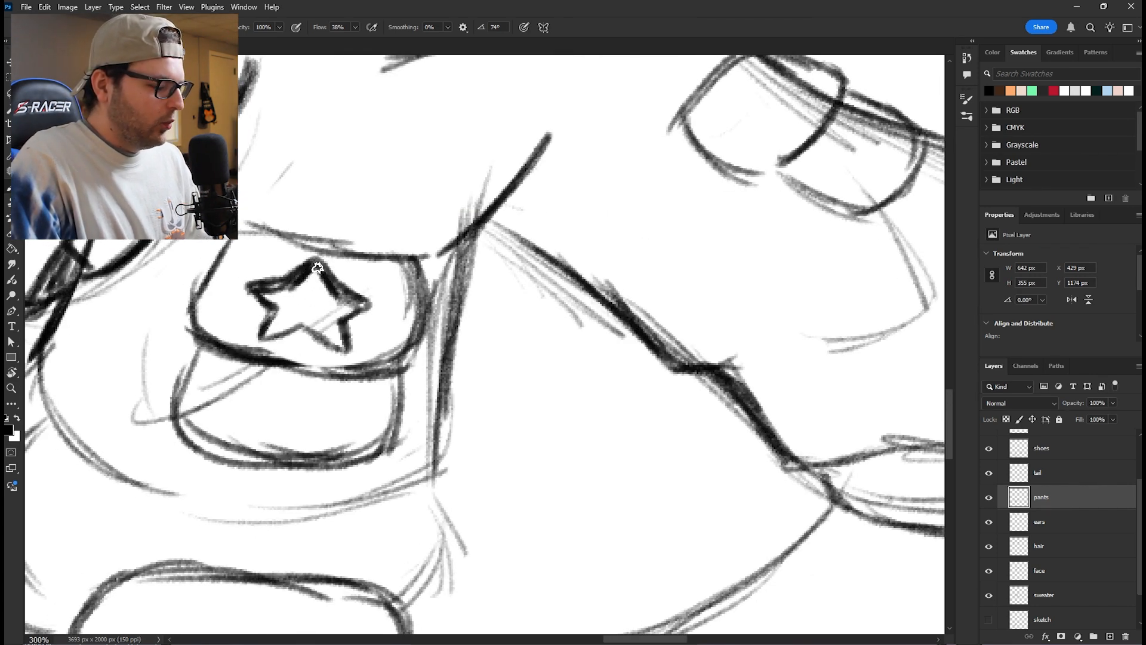
pyautogui.press('e')
pyautogui.moveTo(281, 295)
pyautogui.mouseDown()
pyautogui.moveTo(315, 289)
pyautogui.moveTo(324, 307)
pyautogui.mouseUp()
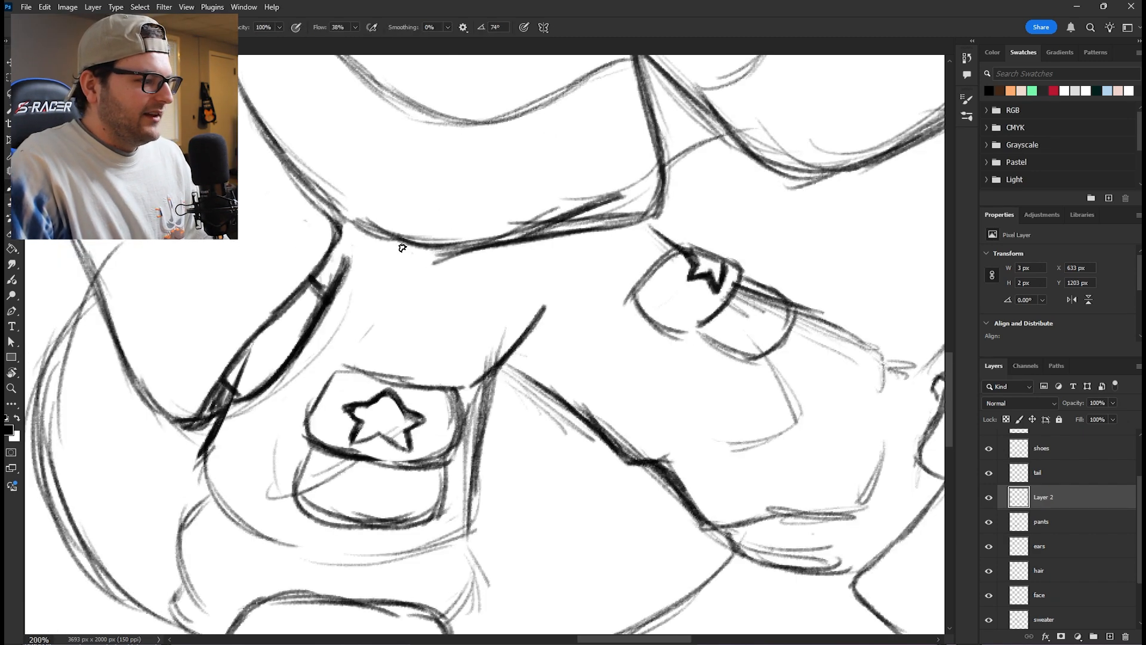
# - Sketch a draped chain on a new layer above the pants, curving from the sweater hem down below the pocketed hand
pyautogui.moveTo(417, 246); pyautogui.dragTo(382, 329)
pyautogui.moveTo(420, 252); pyautogui.dragTo(361, 352)
pyautogui.moveTo(394, 304); pyautogui.dragTo(328, 399)
pyautogui.moveTo(379, 323); pyautogui.dragTo(259, 448)
pyautogui.moveTo(331, 399)
pyautogui.mouseDown()
pyautogui.moveTo(176, 426)
pyautogui.moveTo(201, 466)
pyautogui.mouseUp()
pyautogui.moveTo(179, 429)
pyautogui.mouseDown()
pyautogui.moveTo(226, 468)
pyautogui.moveTo(243, 460)
pyautogui.mouseUp()
pyautogui.moveTo(203, 467)
pyautogui.mouseDown()
pyautogui.moveTo(258, 455)
pyautogui.moveTo(349, 360)
pyautogui.mouseUp()
pyautogui.moveTo(314, 405)
pyautogui.mouseDown()
pyautogui.moveTo(387, 302)
pyautogui.moveTo(389, 322)
pyautogui.mouseUp()
pyautogui.moveTo(418, 250); pyautogui.dragTo(370, 364)
pyautogui.moveTo(409, 276); pyautogui.dragTo(340, 402)
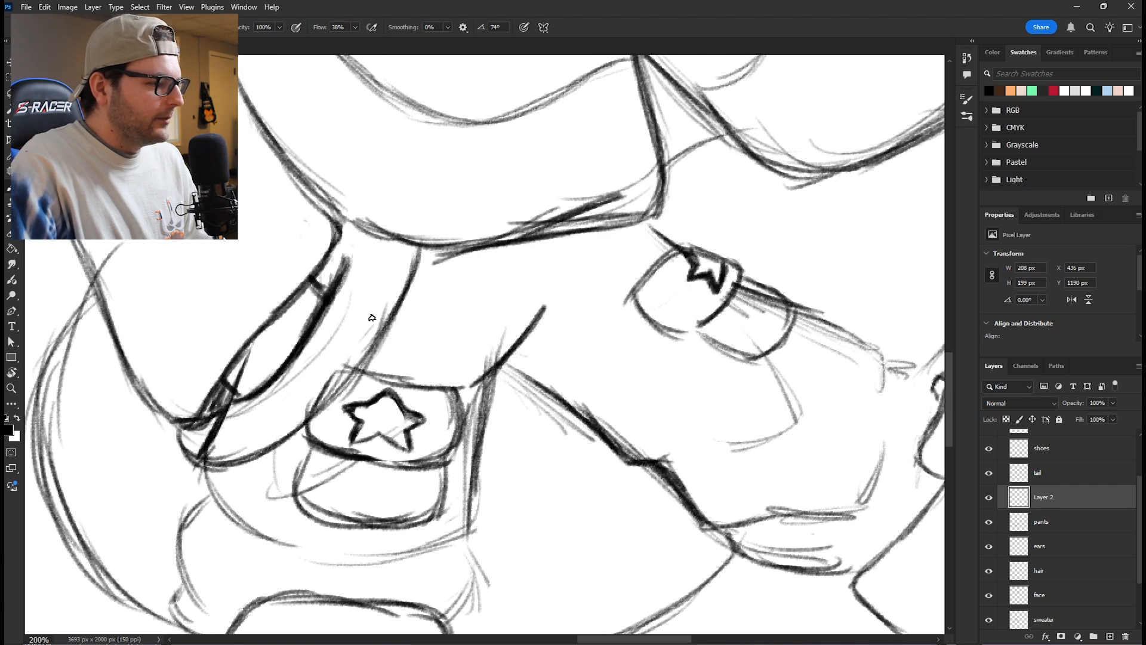
pyautogui.moveTo(373, 318); pyautogui.dragTo(296, 422)
pyautogui.moveTo(347, 384)
pyautogui.mouseDown()
pyautogui.moveTo(258, 446)
pyautogui.moveTo(200, 452)
pyautogui.mouseUp()
pyautogui.moveTo(181, 431); pyautogui.dragTo(199, 460)
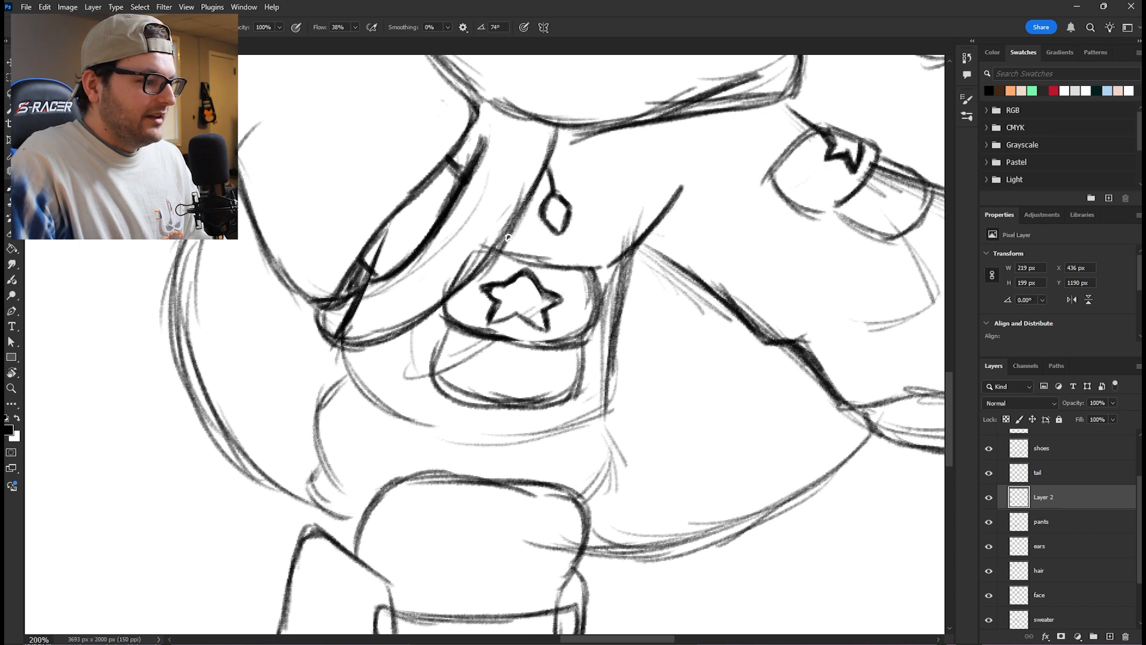
# - Add small charms hanging along the waist chain and draw a beaded necklace with a round pendant over the sweater
pyautogui.moveTo(416, 327)
pyautogui.mouseDown()
pyautogui.moveTo(406, 359)
pyautogui.moveTo(385, 362)
pyautogui.moveTo(384, 387)
pyautogui.moveTo(411, 378)
pyautogui.mouseUp()
pyautogui.moveTo(497, 251)
pyautogui.mouseDown()
pyautogui.moveTo(461, 320)
pyautogui.moveTo(465, 343)
pyautogui.moveTo(483, 329)
pyautogui.moveTo(479, 298)
pyautogui.moveTo(464, 309)
pyautogui.moveTo(460, 335)
pyautogui.moveTo(473, 344)
pyautogui.mouseUp()
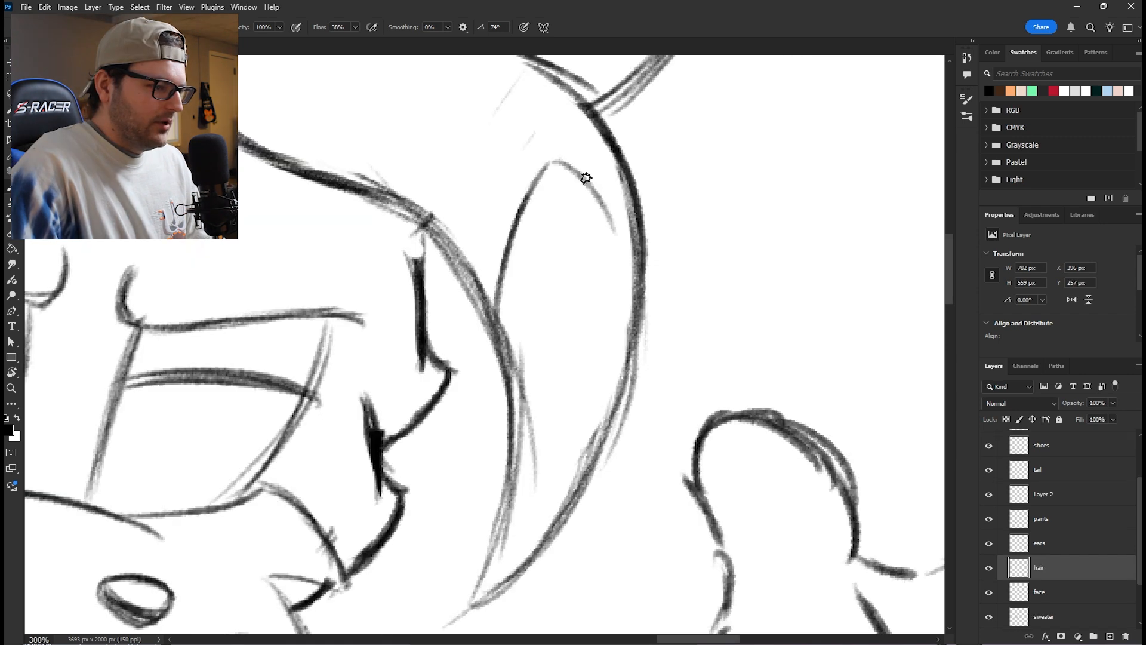
pyautogui.moveTo(562, 160); pyautogui.dragTo(634, 263)
pyautogui.moveTo(603, 213)
pyautogui.mouseDown()
pyautogui.moveTo(573, 178)
pyautogui.moveTo(509, 241)
pyautogui.mouseUp()
pyautogui.moveTo(540, 175); pyautogui.dragTo(484, 358)
pyautogui.moveTo(471, 273)
pyautogui.mouseDown()
pyautogui.moveTo(507, 365)
pyautogui.moveTo(512, 480)
pyautogui.mouseUp()
pyautogui.moveTo(506, 382); pyautogui.dragTo(500, 532)
pyautogui.moveTo(504, 484); pyautogui.dragTo(478, 597)
pyautogui.moveTo(594, 449); pyautogui.dragTo(556, 520)
pyautogui.moveTo(608, 303); pyautogui.dragTo(561, 517)
pyautogui.moveTo(575, 162); pyautogui.dragTo(547, 277)
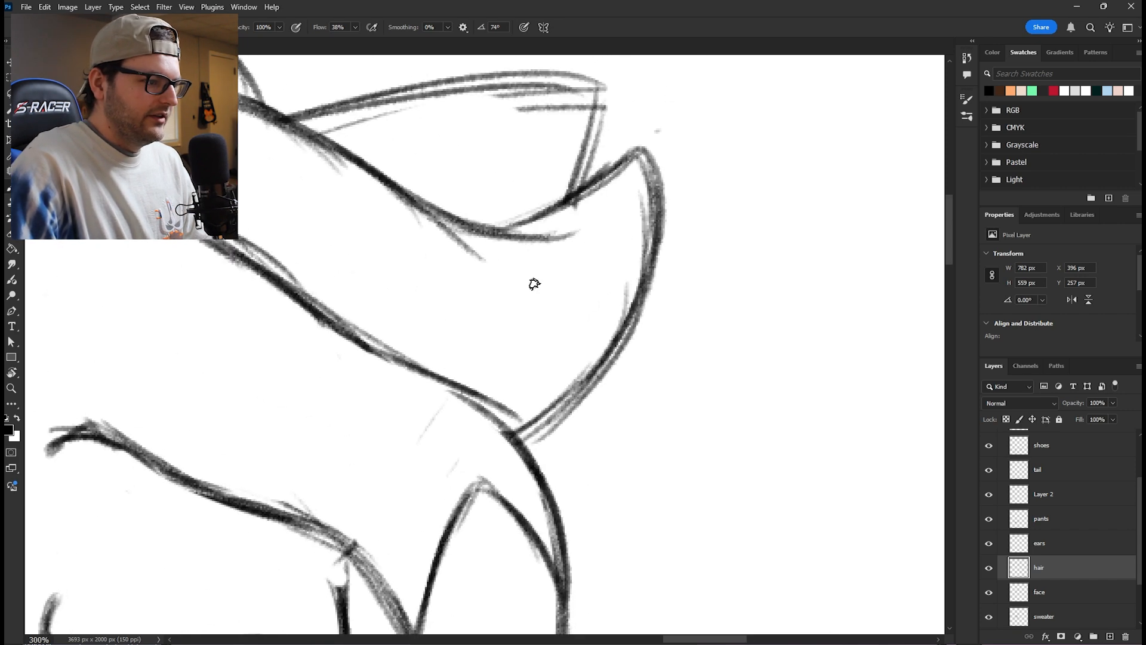
# - Draw the band lines inside the upper hair curl near its tip on the hair layer
pyautogui.moveTo(508, 239); pyautogui.dragTo(530, 302)
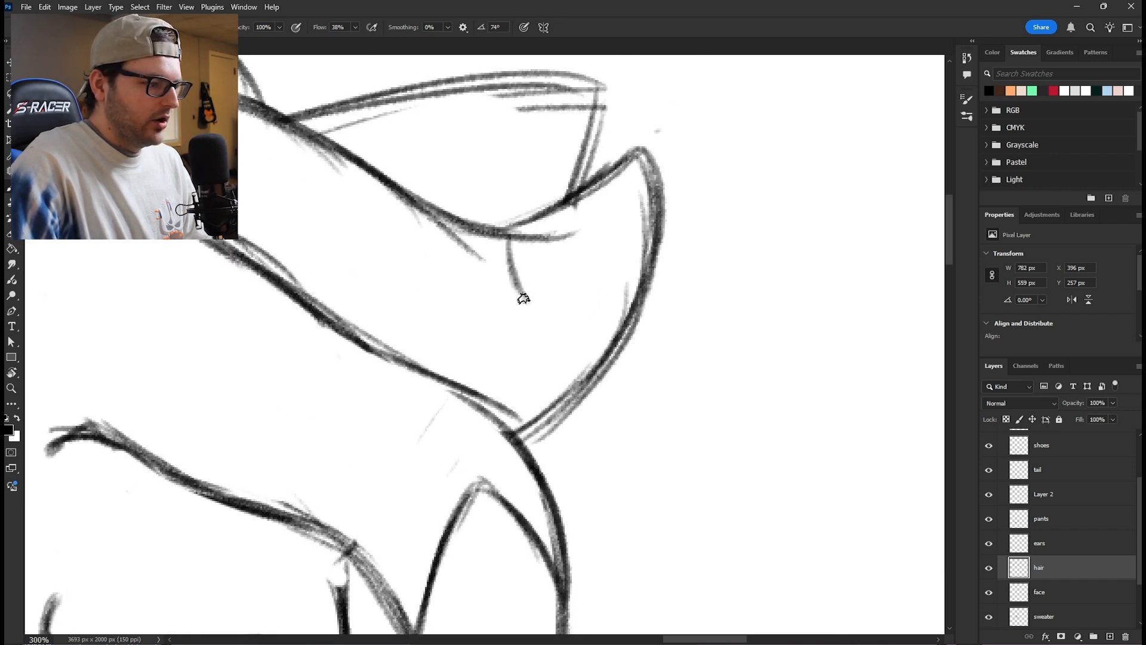
pyautogui.moveTo(596, 319)
pyautogui.mouseDown()
pyautogui.moveTo(644, 280)
pyautogui.moveTo(537, 334)
pyautogui.moveTo(526, 328)
pyautogui.mouseUp()
pyautogui.moveTo(513, 233); pyautogui.dragTo(525, 325)
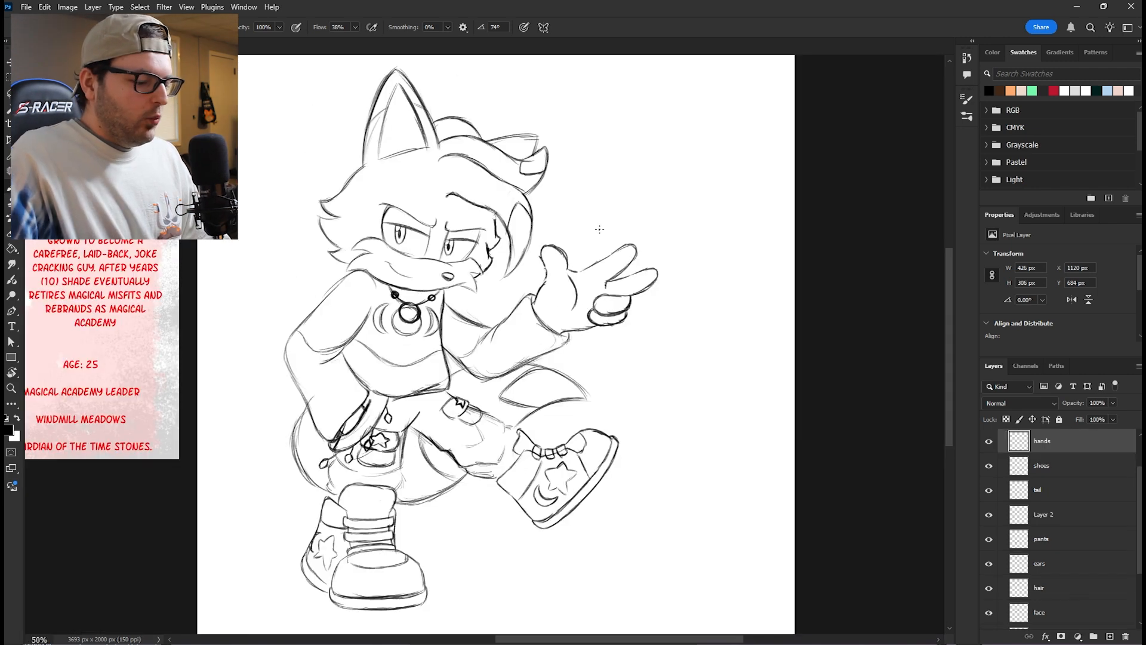
# - Draw a ring band around the upper curled finger of the raised hand on the hands layer
pyautogui.hotkey('ctrl', '+')
pyautogui.hotkey('ctrl', '+')
pyautogui.moveTo(731, 197); pyautogui.dragTo(499, 347)
pyautogui.hotkey('ctrl', '+')
pyautogui.hotkey('ctrl', '+')
pyautogui.moveTo(613, 425); pyautogui.dragTo(576, 190)
pyautogui.moveTo(575, 267)
pyautogui.mouseDown()
pyautogui.moveTo(597, 319)
pyautogui.moveTo(589, 353)
pyautogui.mouseUp()
pyautogui.moveTo(624, 262); pyautogui.dragTo(621, 341)
pyautogui.moveTo(632, 298)
pyautogui.mouseDown()
pyautogui.moveTo(597, 359)
pyautogui.moveTo(620, 341)
pyautogui.mouseUp()
pyautogui.moveTo(624, 262)
pyautogui.mouseDown()
pyautogui.moveTo(628, 334)
pyautogui.moveTo(617, 294)
pyautogui.moveTo(613, 333)
pyautogui.mouseUp()
pyautogui.press('e')
pyautogui.press('b')
pyautogui.moveTo(621, 268); pyautogui.dragTo(603, 357)
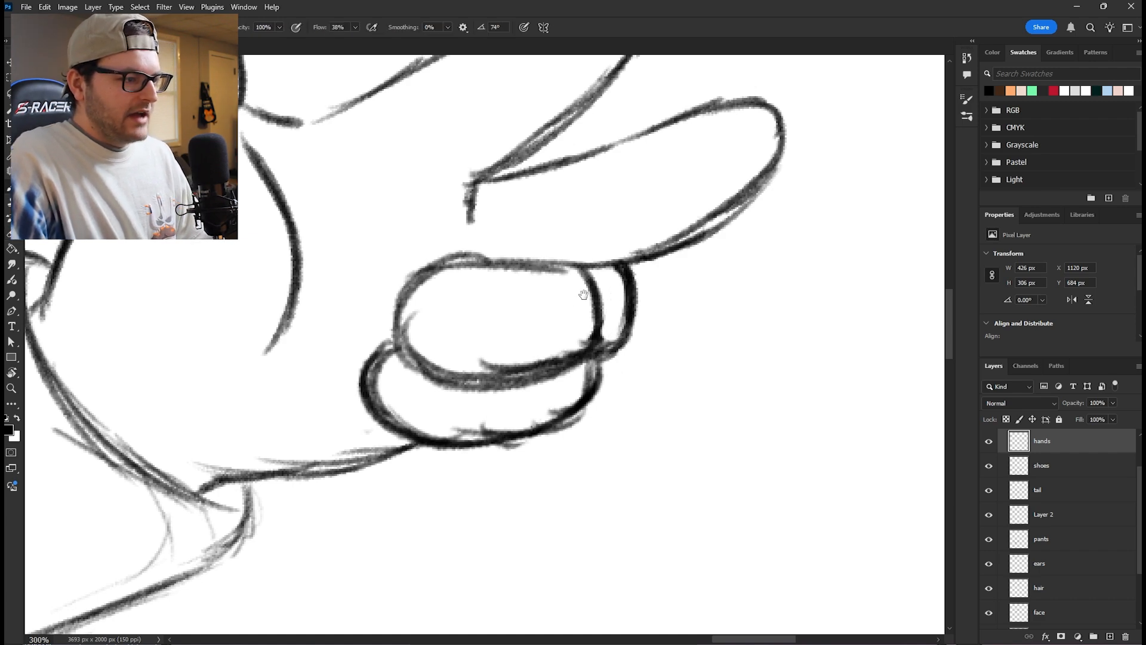
# - Draw a ring with two curved edges around the base of the raised hand's upper extended finger
pyautogui.moveTo(584, 295); pyautogui.dragTo(614, 386)
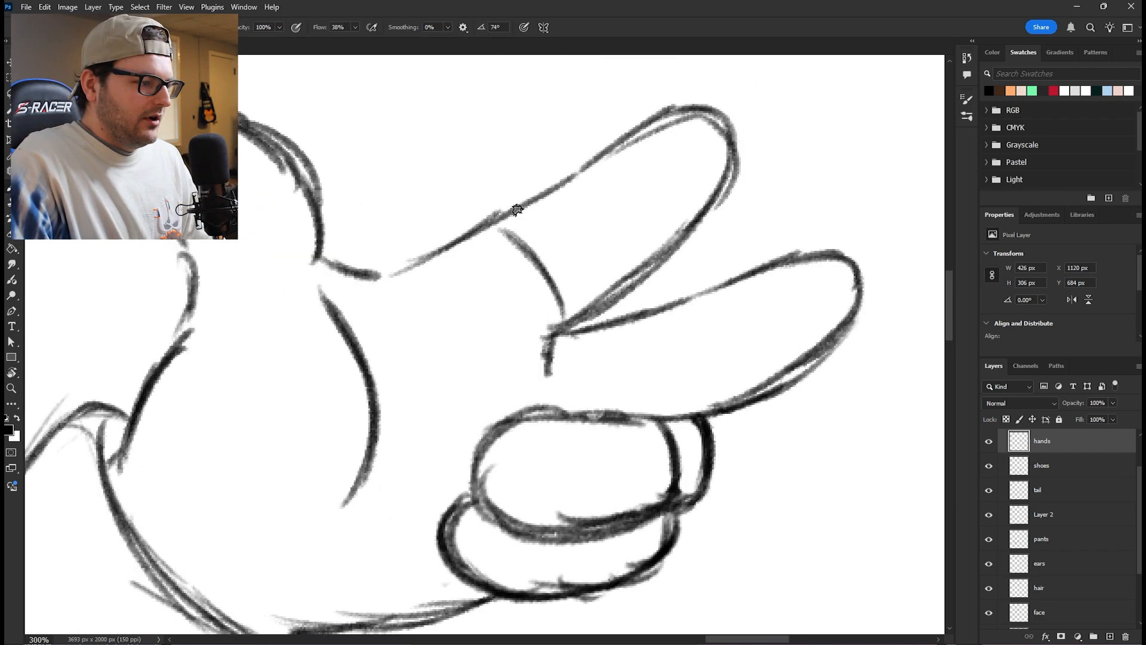
pyautogui.moveTo(515, 235)
pyautogui.mouseDown()
pyautogui.moveTo(492, 222)
pyautogui.moveTo(534, 197)
pyautogui.moveTo(557, 205)
pyautogui.moveTo(537, 195)
pyautogui.moveTo(569, 246)
pyautogui.moveTo(606, 285)
pyautogui.mouseUp()
pyautogui.moveTo(563, 212)
pyautogui.mouseDown()
pyautogui.moveTo(609, 298)
pyautogui.moveTo(564, 328)
pyautogui.moveTo(506, 228)
pyautogui.mouseUp()
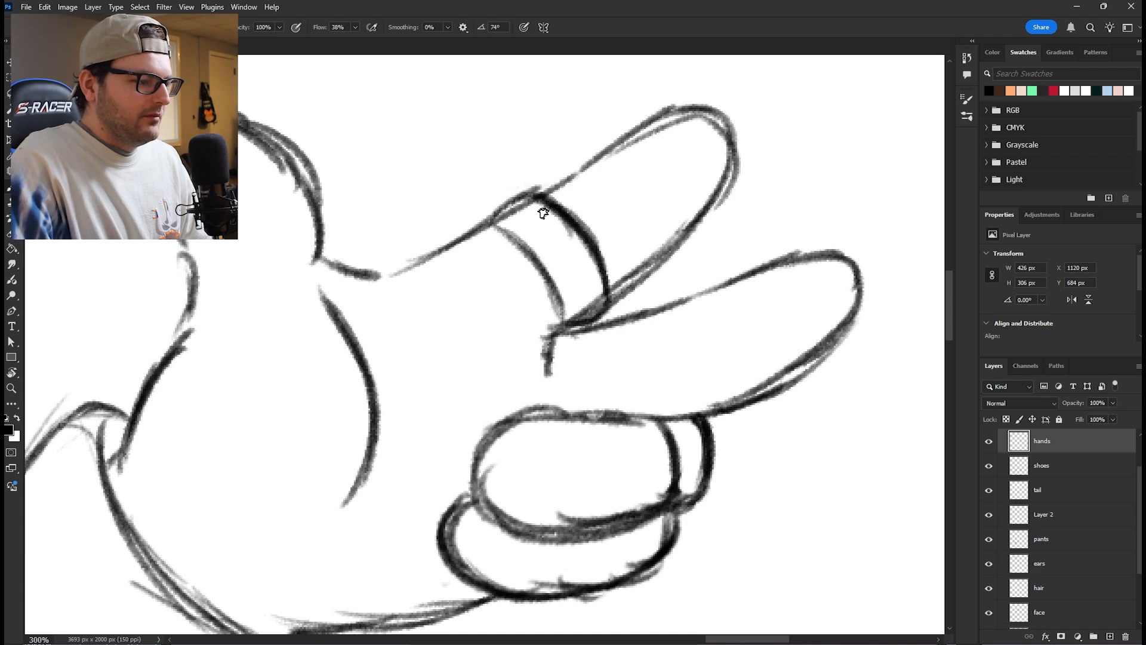
# - Draw wavy magic trails with small stars and circles rising from the raised hand's fingertips
pyautogui.hotkey('ctrl', '-')
pyautogui.hotkey('ctrl', '-')
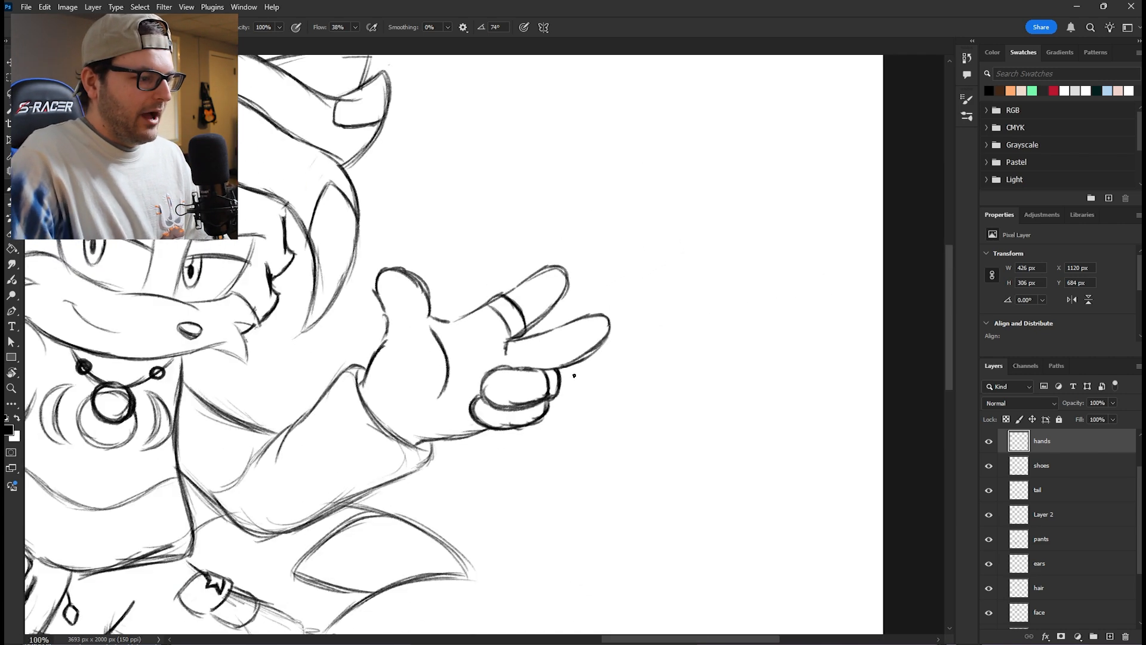
pyautogui.moveTo(442, 428); pyautogui.dragTo(532, 387)
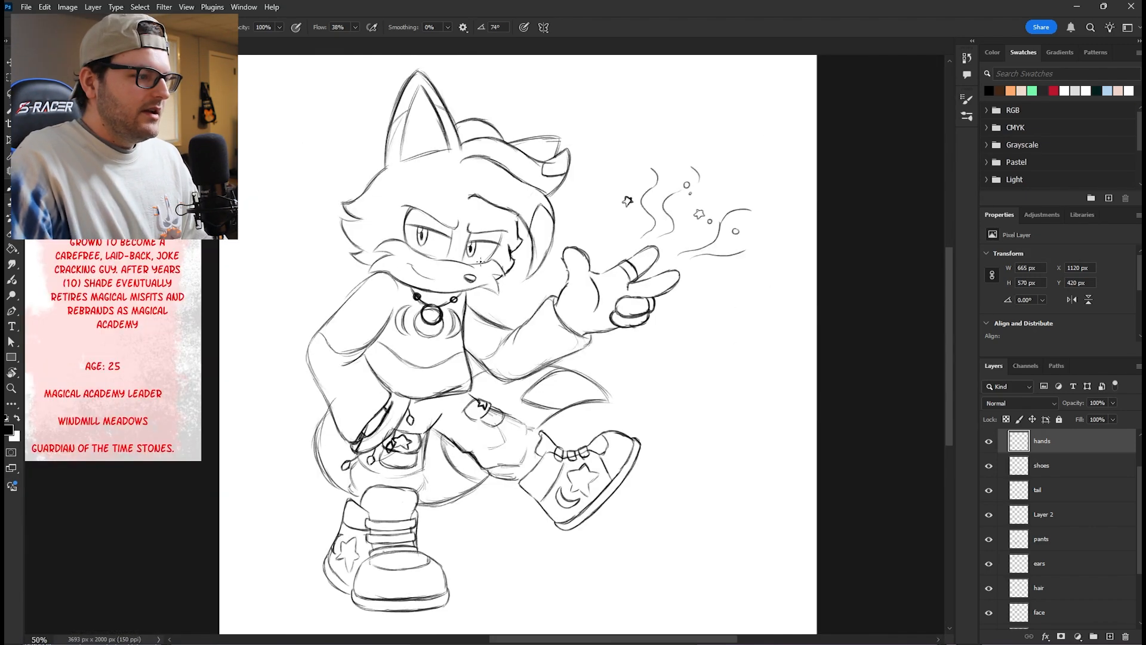
pyautogui.moveTo(756, 274); pyautogui.dragTo(888, 267)
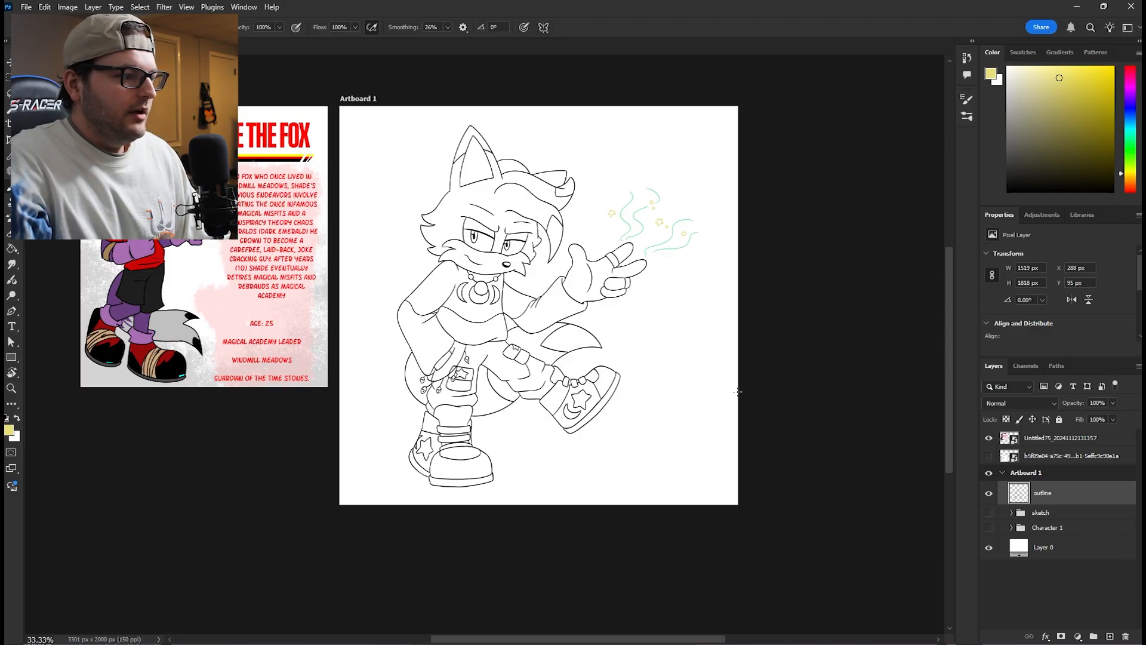
# - Add a color layer beneath the outline and fill the fox's figure with a purple base
pyautogui.click(1052, 517)
pyautogui.moveTo(521, 172)
pyautogui.mouseDown()
pyautogui.moveTo(470, 142)
pyautogui.moveTo(563, 179)
pyautogui.moveTo(532, 258)
pyautogui.moveTo(454, 250)
pyautogui.moveTo(418, 310)
pyautogui.moveTo(452, 486)
pyautogui.moveTo(496, 358)
pyautogui.moveTo(597, 388)
pyautogui.moveTo(538, 418)
pyautogui.mouseUp()
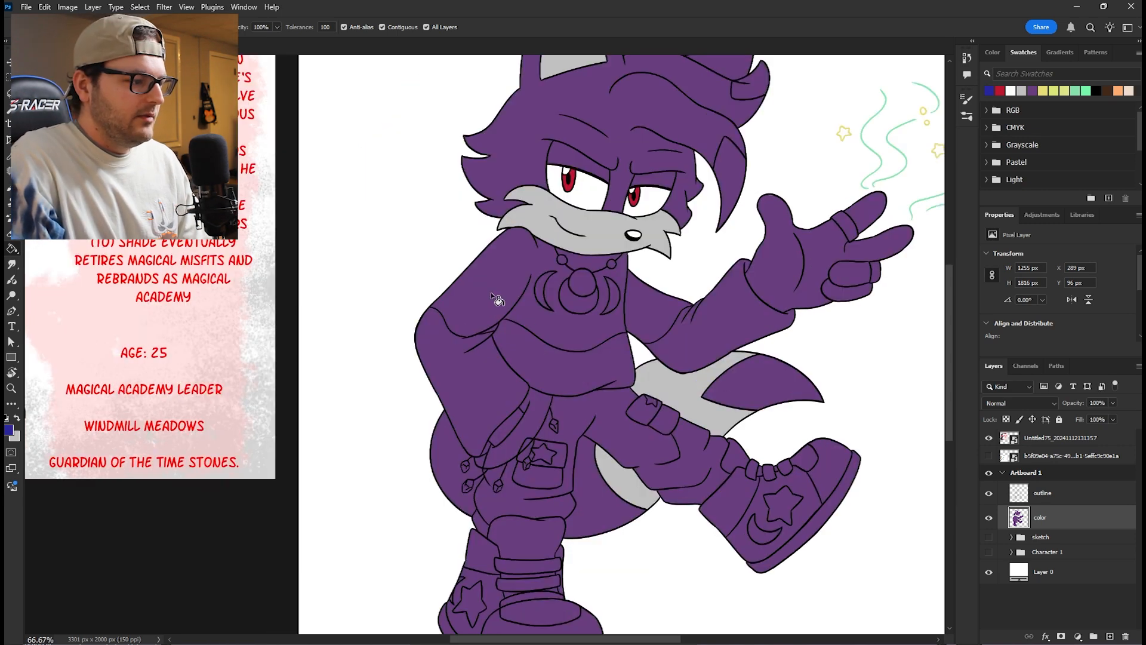
# - Fill the sweater's upper section with blue and its lower section and both sleeves with dark navy
pyautogui.click(491, 292)
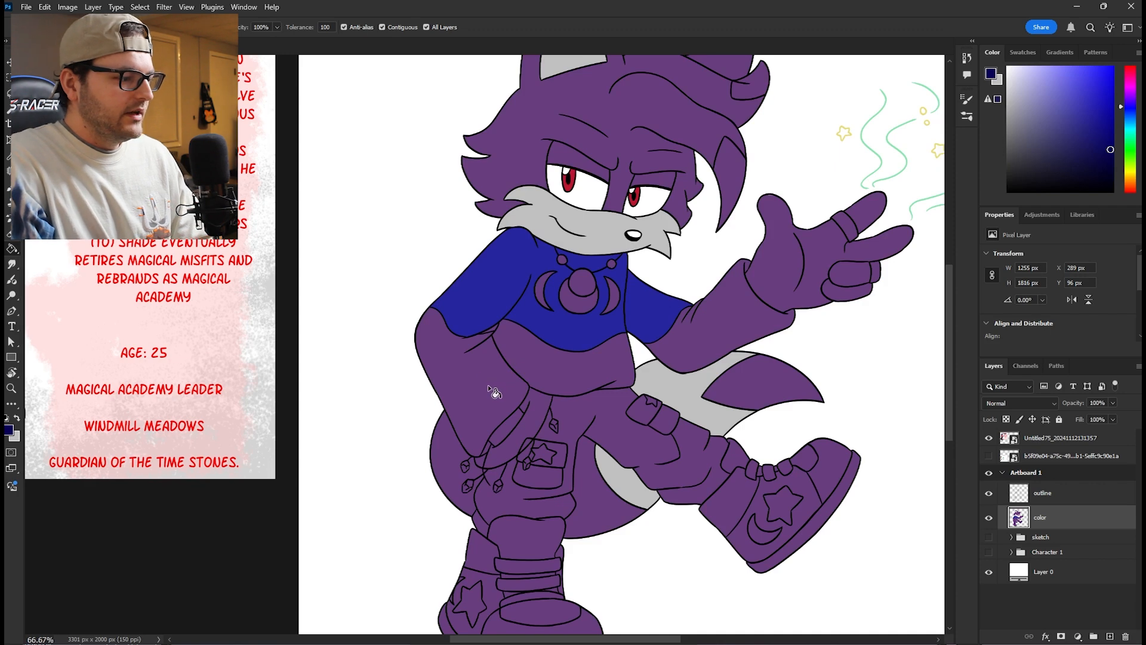
pyautogui.click(486, 381)
pyautogui.click(548, 375)
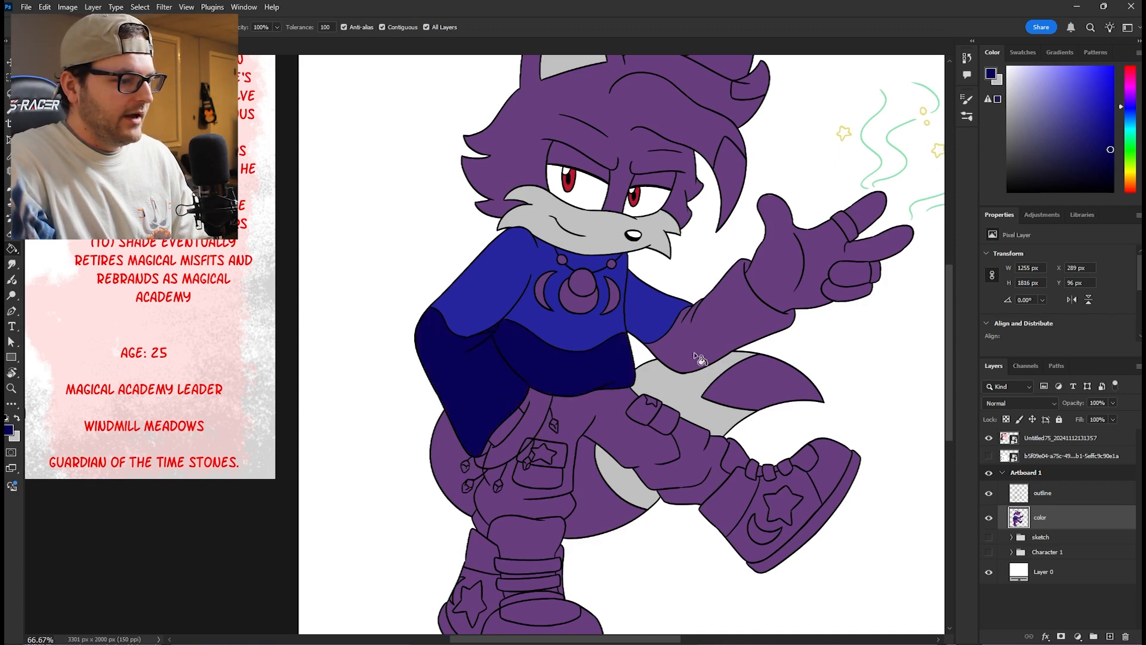
pyautogui.click(695, 356)
pyautogui.moveTo(703, 401)
pyautogui.mouseDown()
pyautogui.moveTo(637, 467)
pyautogui.moveTo(626, 464)
pyautogui.moveTo(621, 411)
pyautogui.moveTo(631, 395)
pyautogui.mouseUp()
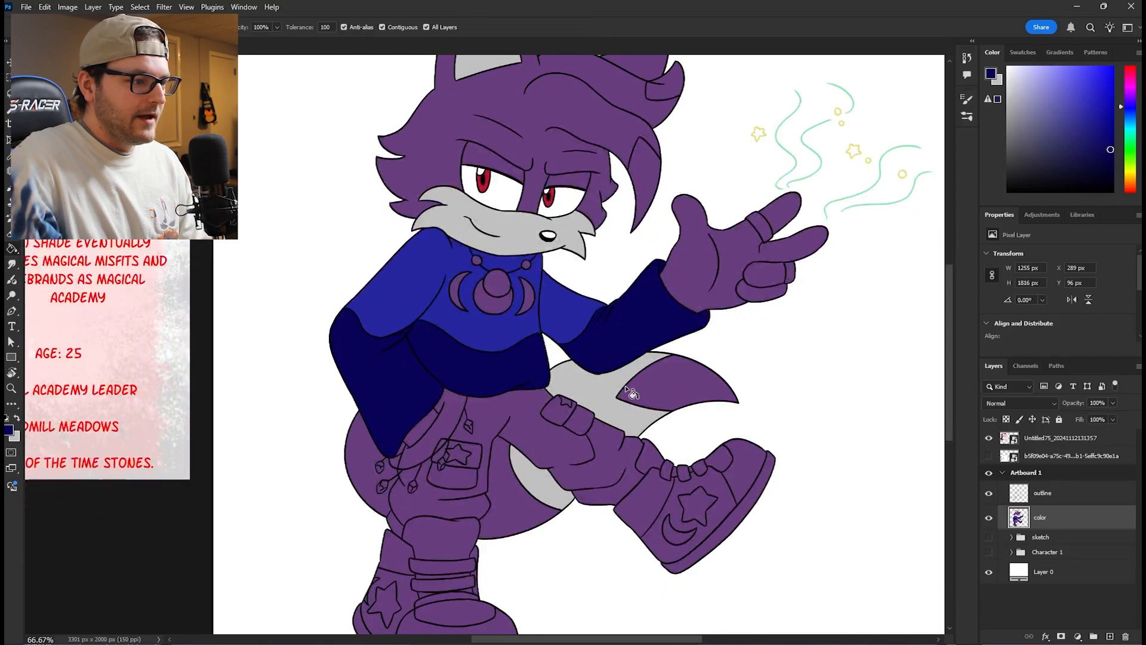
# - Set the foreground color to #D0EAFF and fill the central moon and both side crescents of the necklace
pyautogui.click(991, 75)
pyautogui.write('D0EAFF')
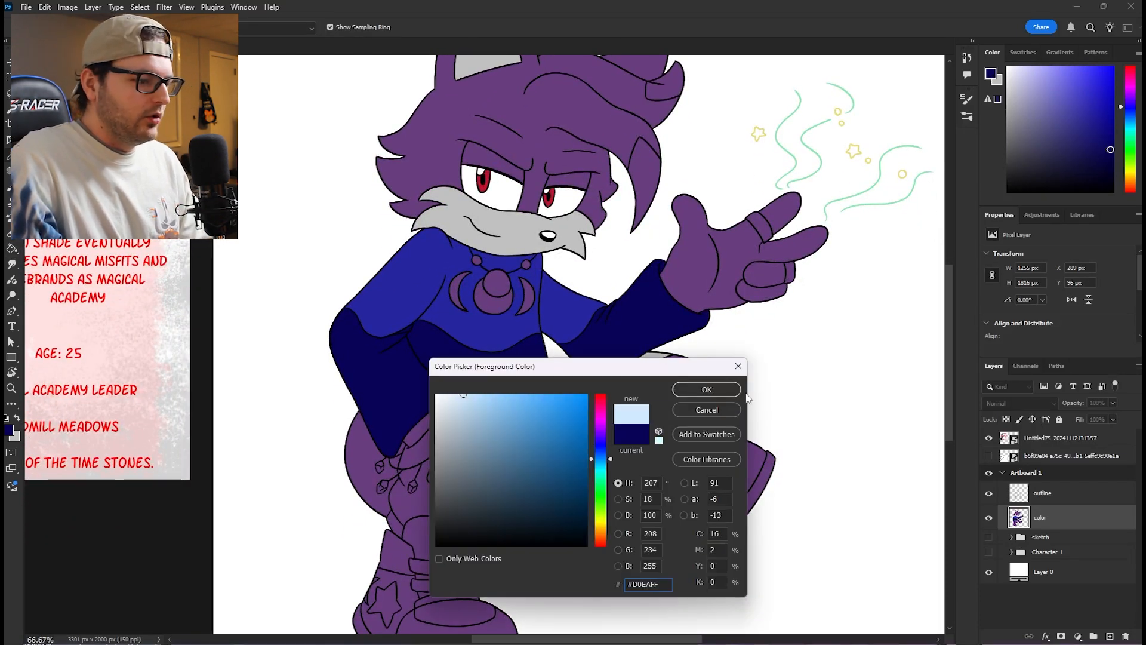
pyautogui.click(720, 390)
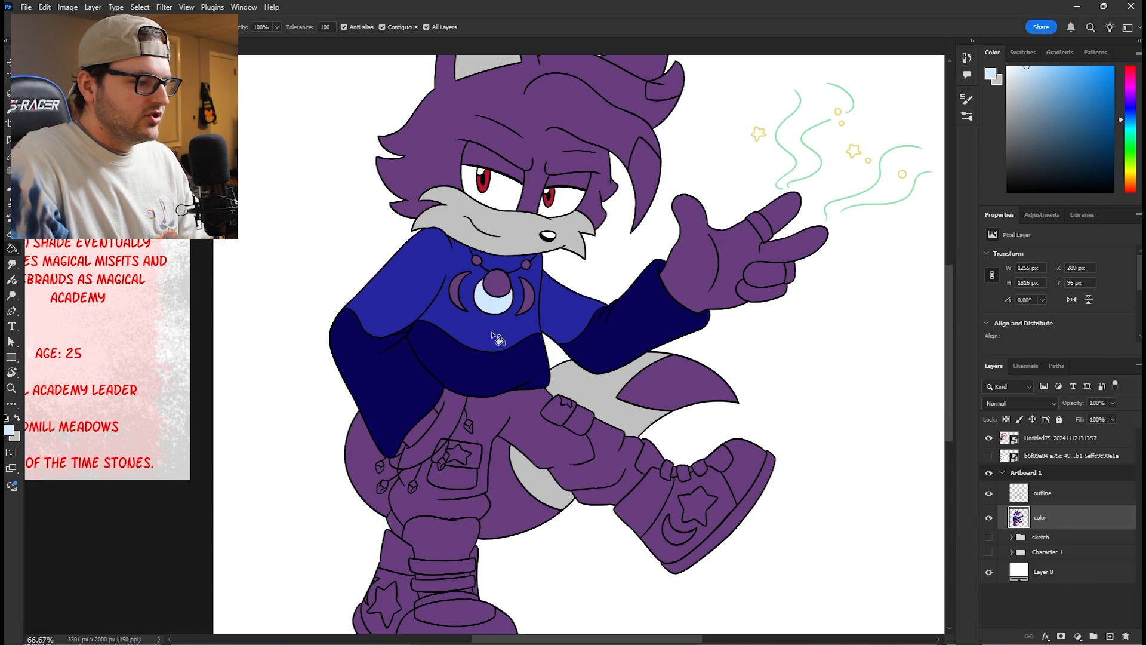
pyautogui.click(458, 299)
pyautogui.click(524, 298)
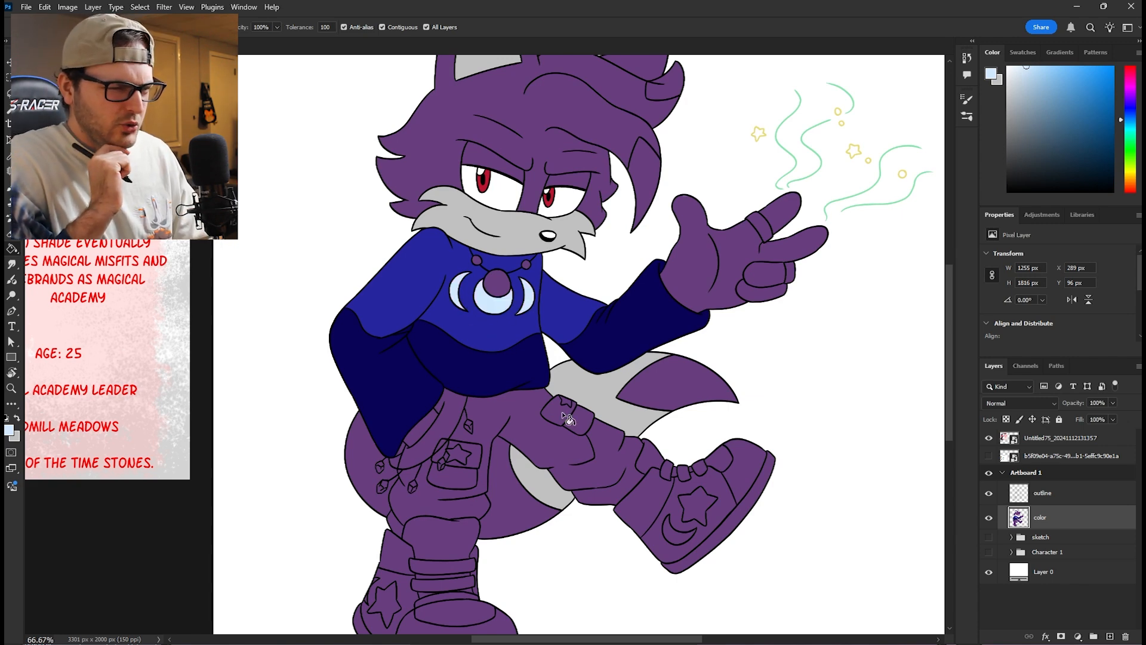
# - Fill the cargo pants with olive and color the shoes in pale blue with mauve toe caps and ankle panels
pyautogui.moveTo(666, 499); pyautogui.dragTo(697, 415)
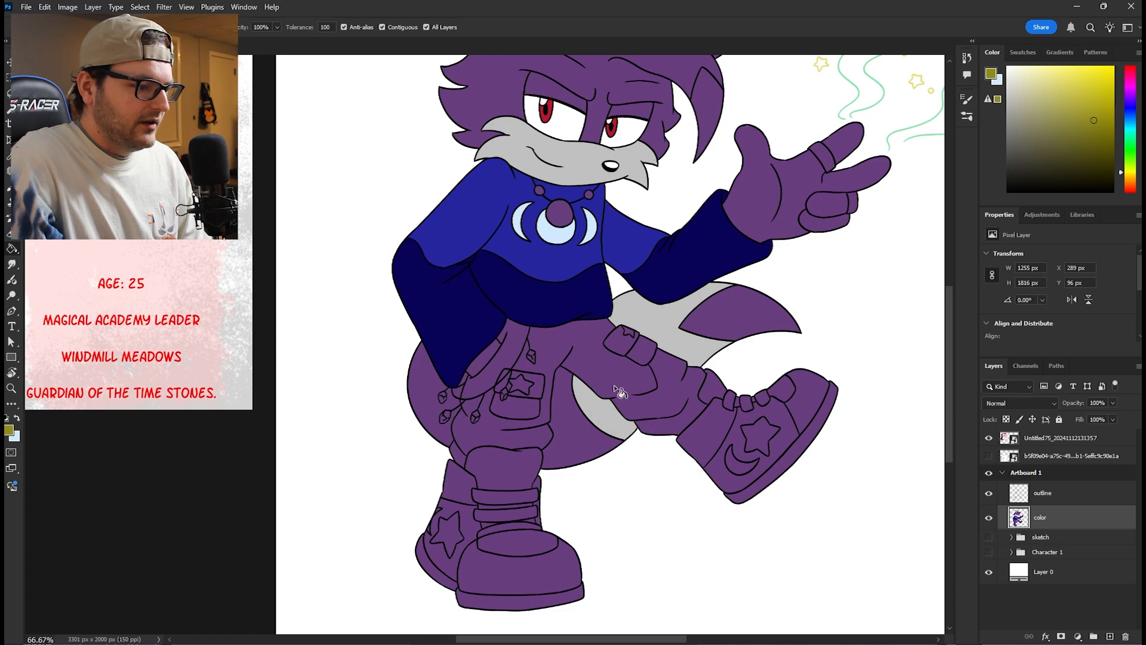
pyautogui.click(627, 376)
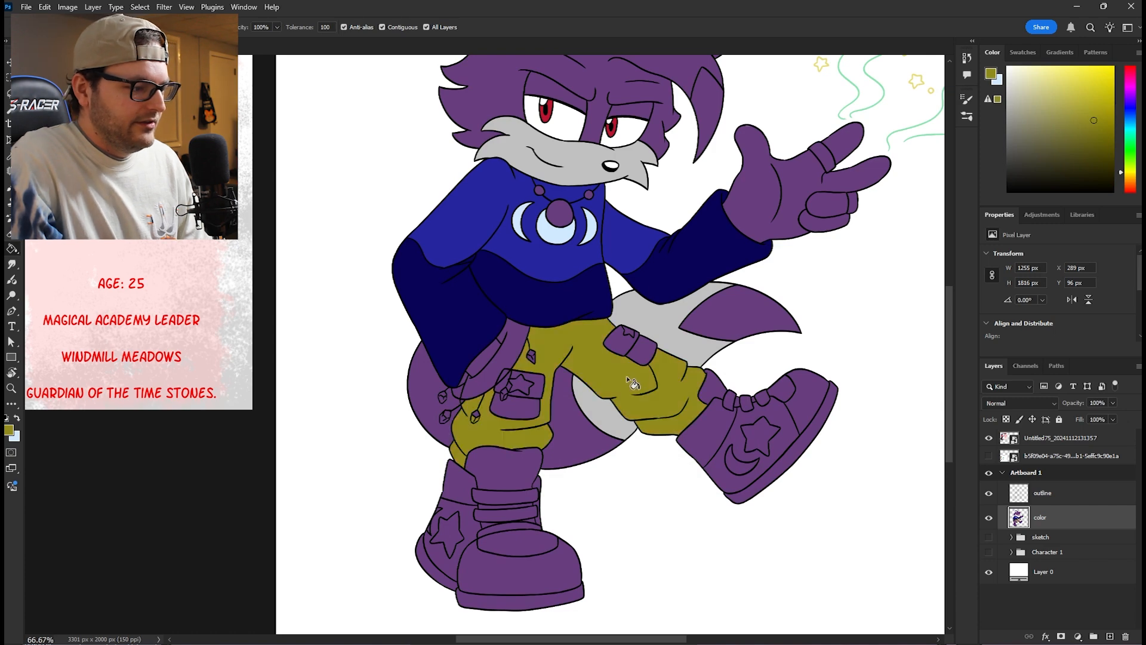
pyautogui.scroll(-3, 453, 453)
pyautogui.scroll(-5, 504, 366)
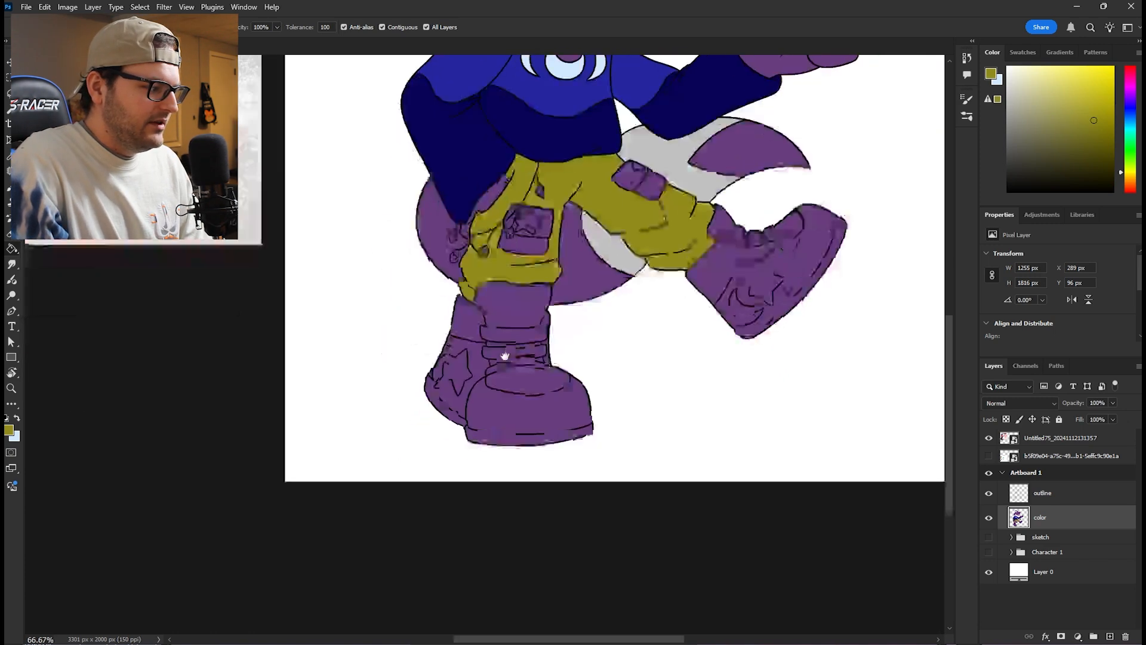
pyautogui.click(991, 75)
pyautogui.hotkey('ctrl', 'v')
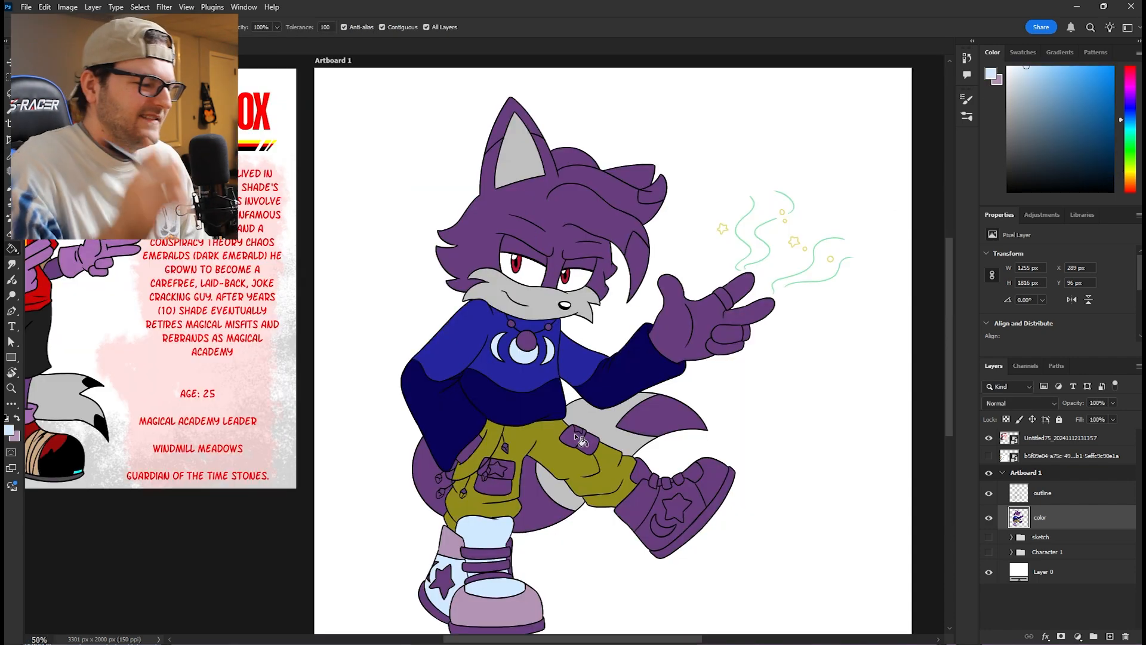
# - Fill the three straps on the standing shoe and the three laces on the raised shoe with pale blue
pyautogui.scroll(-3, 589, 314)
pyautogui.hotkey('ctrl', '+')
pyautogui.hotkey('ctrl', '+')
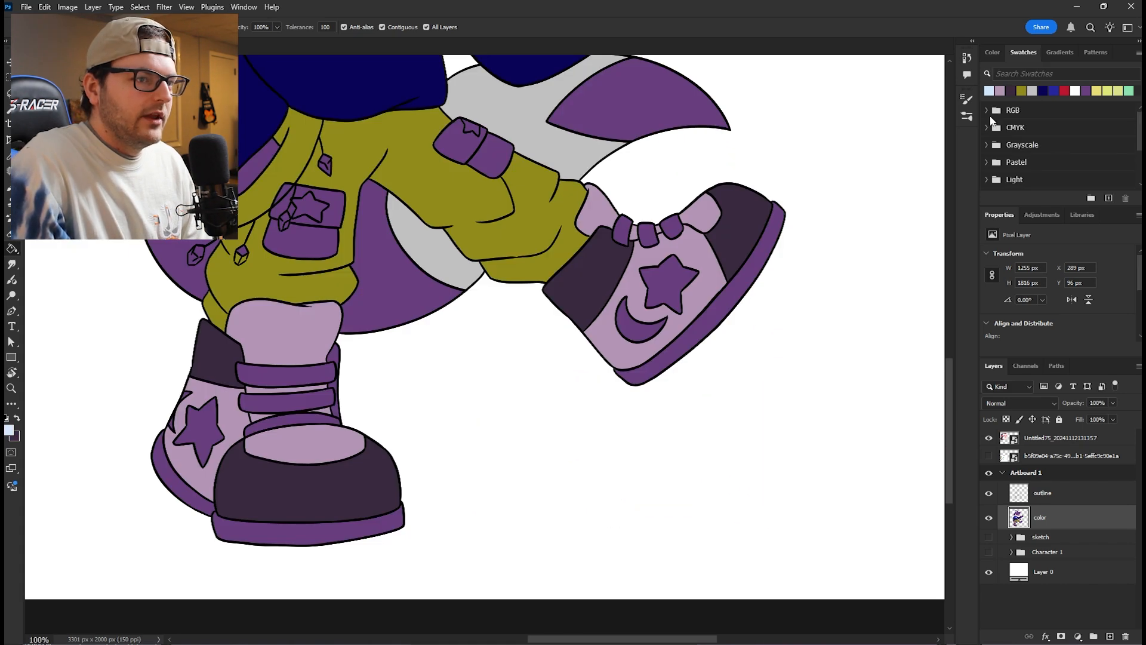
pyautogui.click(281, 379)
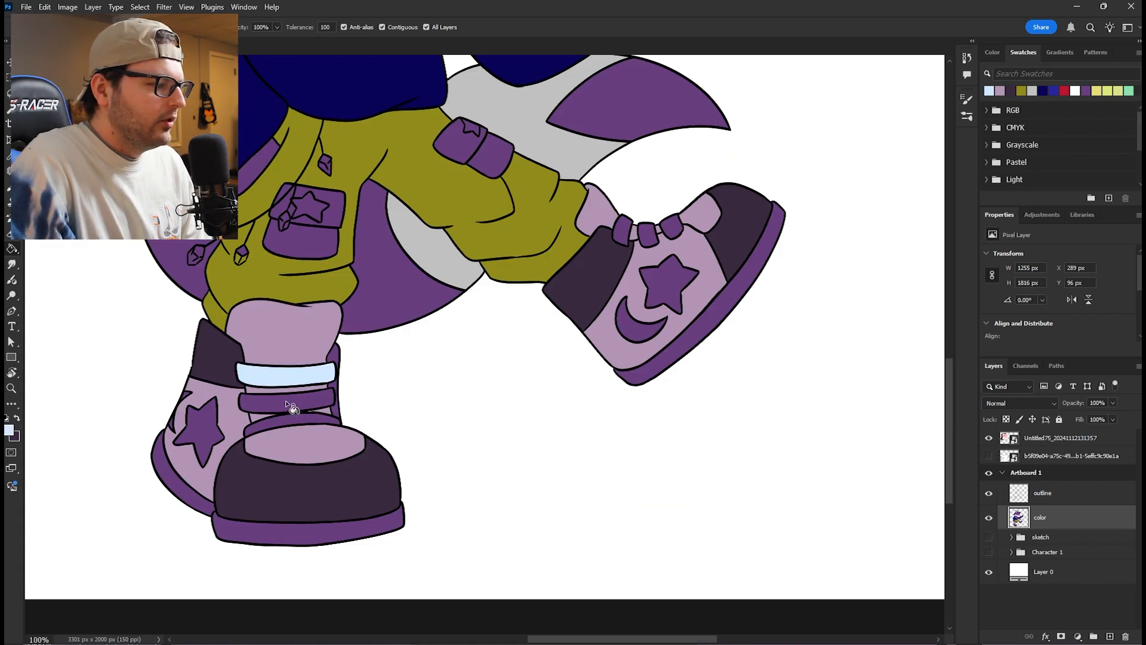
pyautogui.click(291, 403)
pyautogui.click(302, 426)
pyautogui.click(623, 231)
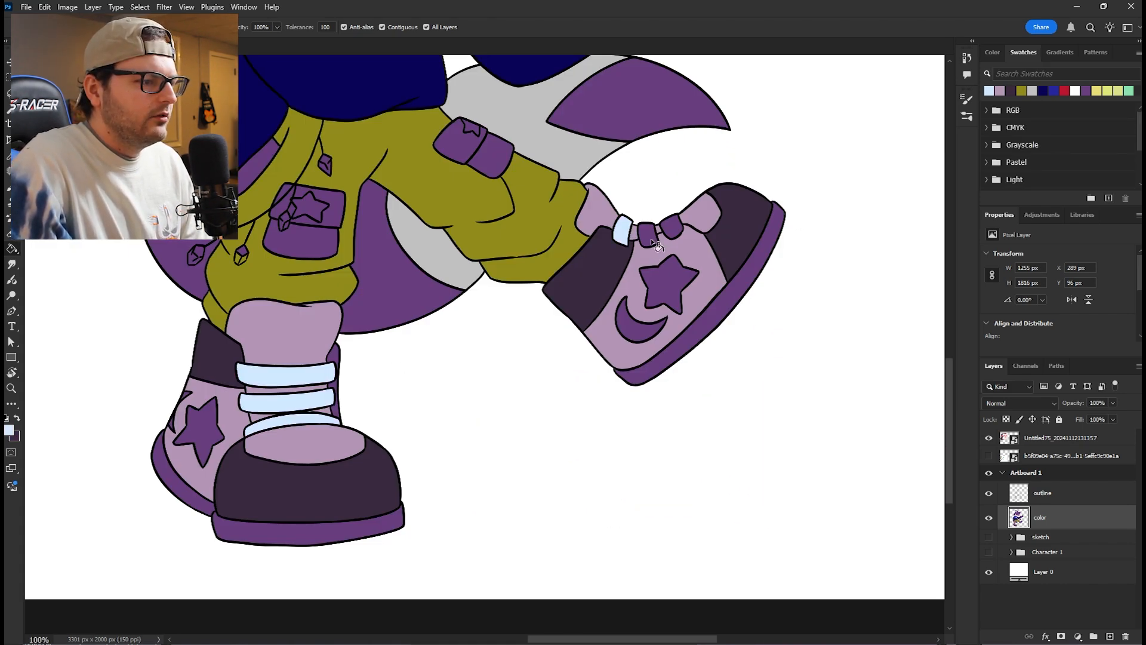
pyautogui.click(648, 234)
pyautogui.click(672, 227)
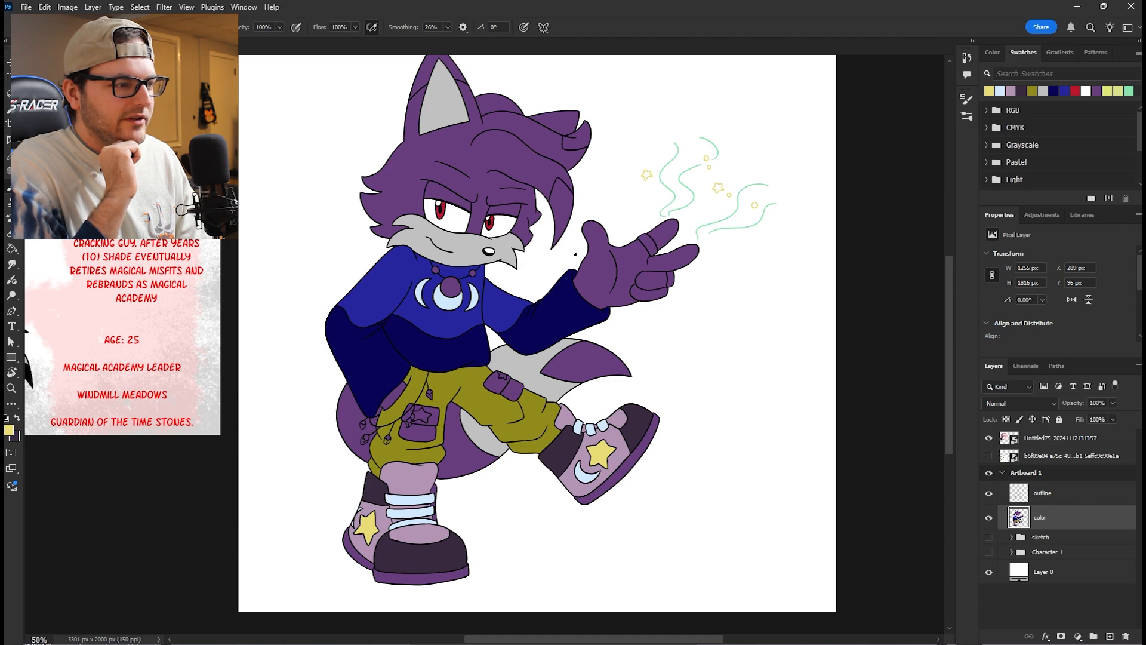
# - Paste a robed-villain reference image and recolor the fox with a maroon sweater, black pants, red-and-purple shoes, and black hair and tail tips
pyautogui.press('v')
pyautogui.hotkey('ctrl', 'v')
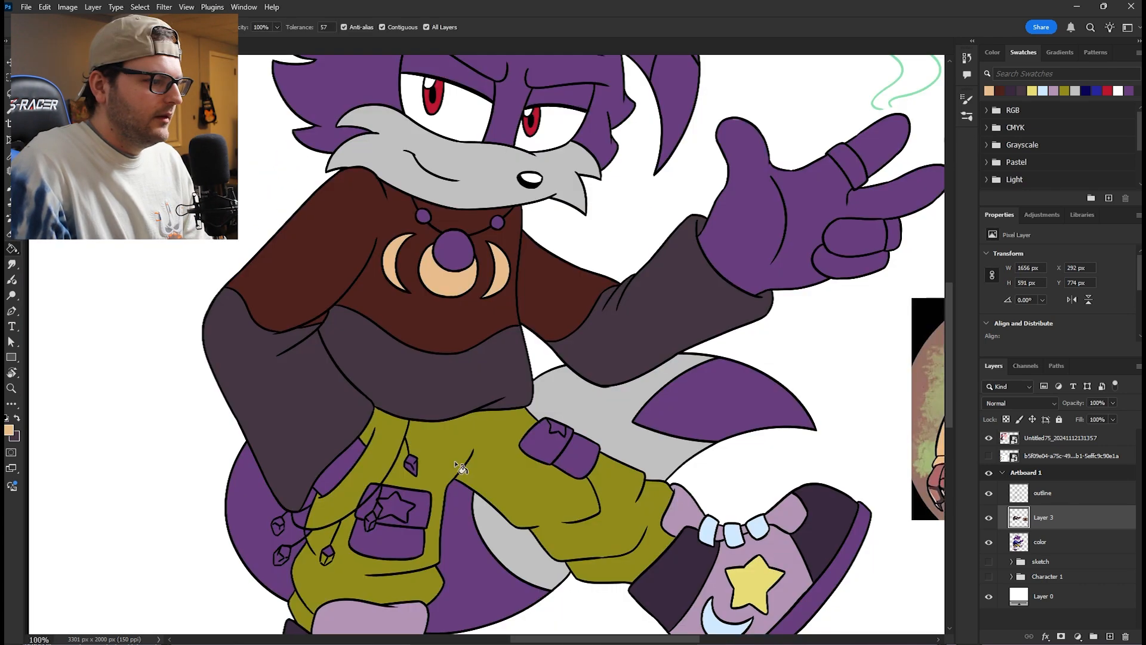
pyautogui.moveTo(455, 463)
pyautogui.mouseDown()
pyautogui.moveTo(504, 389)
pyautogui.moveTo(486, 289)
pyautogui.mouseUp()
pyautogui.moveTo(517, 464); pyautogui.dragTo(564, 320)
pyautogui.moveTo(536, 258); pyautogui.dragTo(501, 497)
pyautogui.hotkey('ctrl', '-')
pyautogui.hotkey('ctrl', '-')
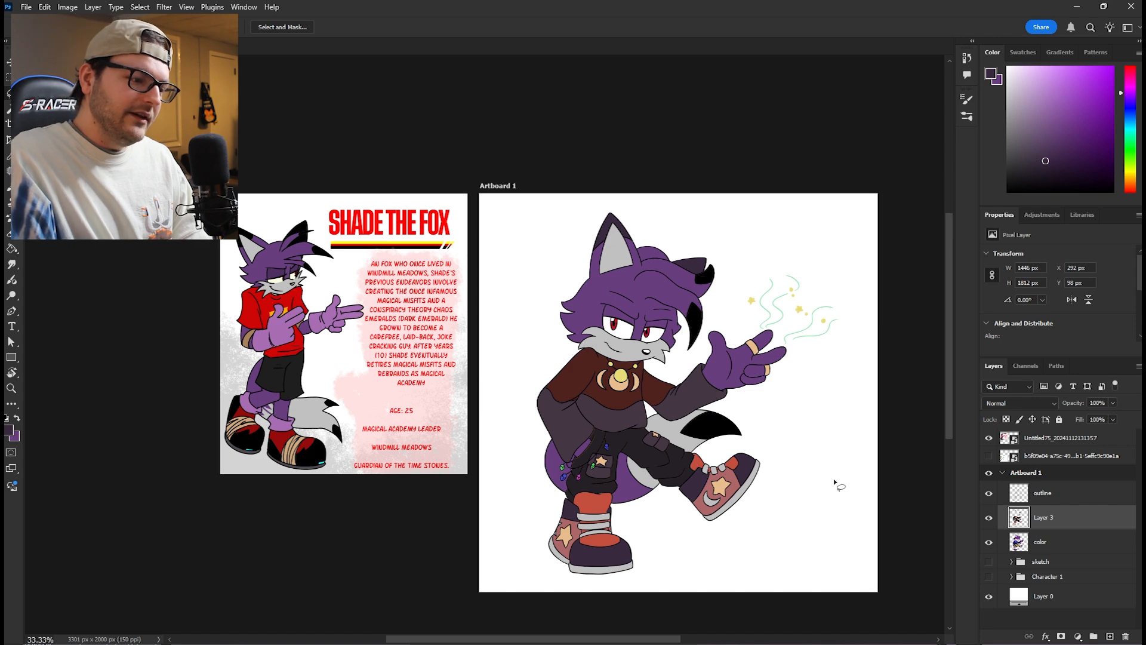
pyautogui.moveTo(836, 459); pyautogui.dragTo(811, 419)
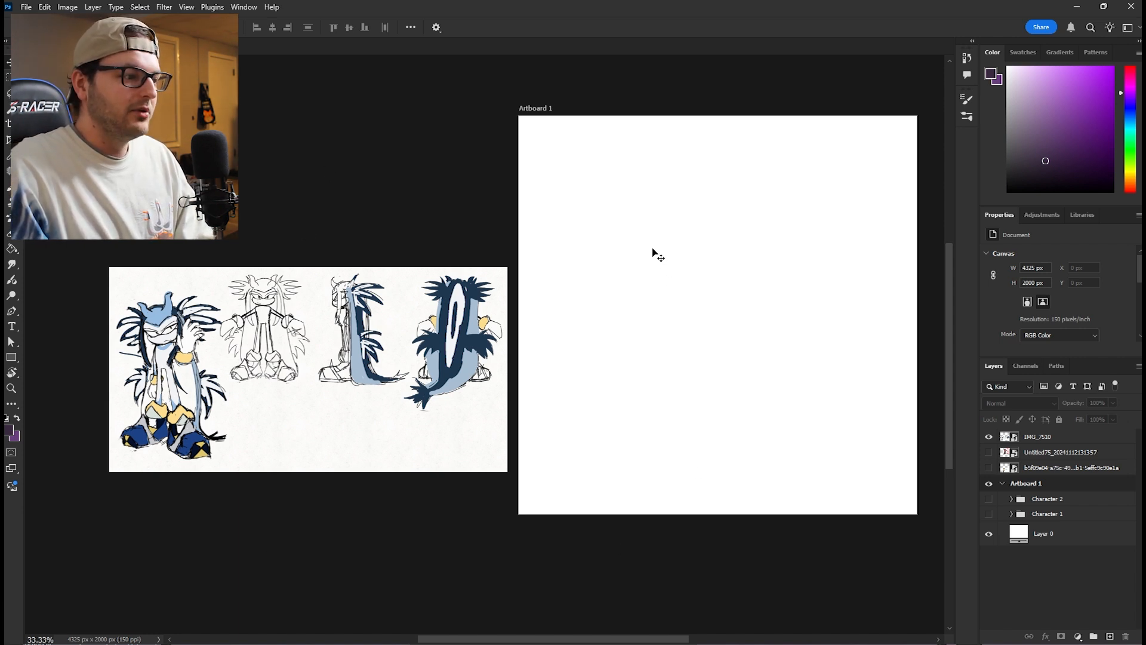
# - Paste the blue finned sea creature reference and place it outside the artboard, above the character sheet
pyautogui.hotkey('ctrl', 'v')
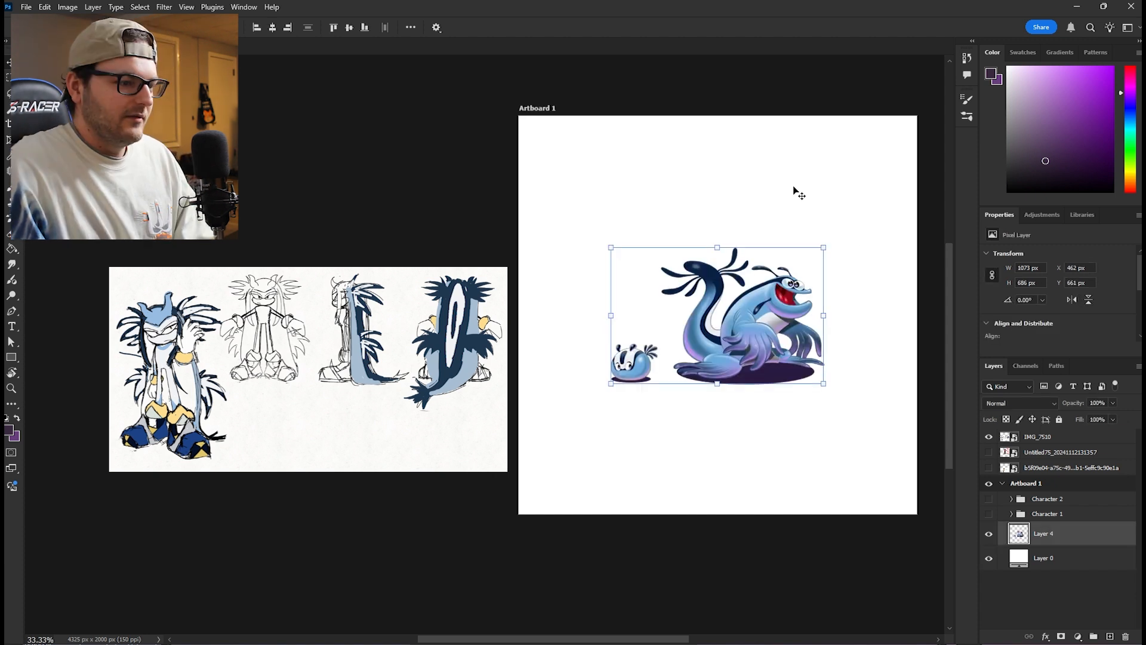
pyautogui.click(863, 212)
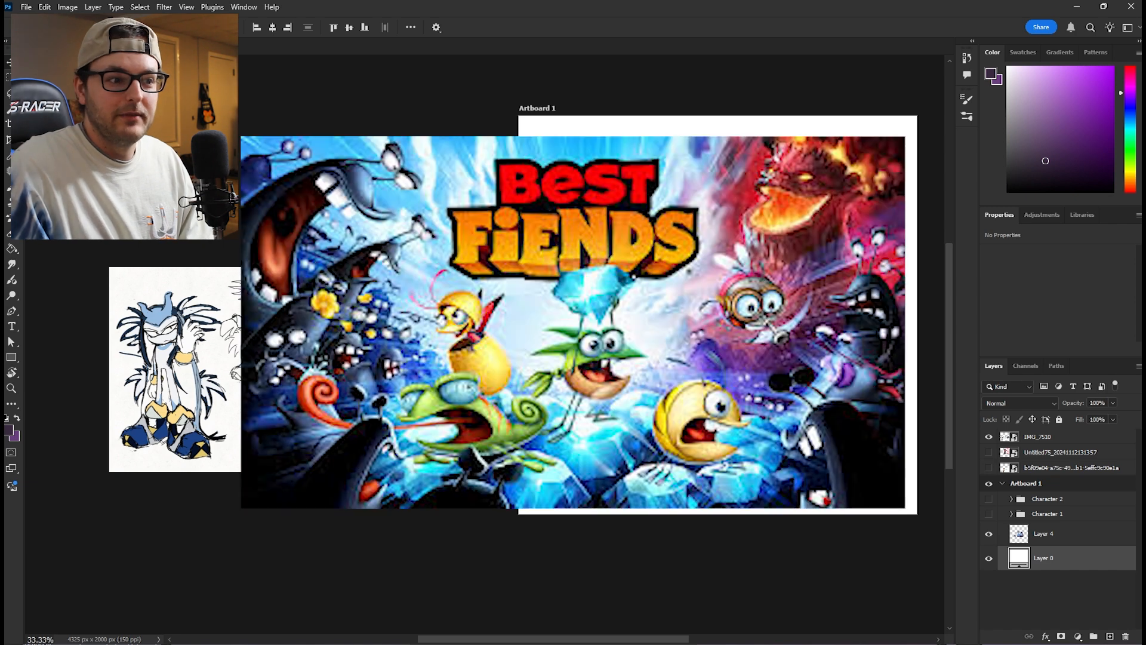
pyautogui.moveTo(573, 322); pyautogui.dragTo(548, 333)
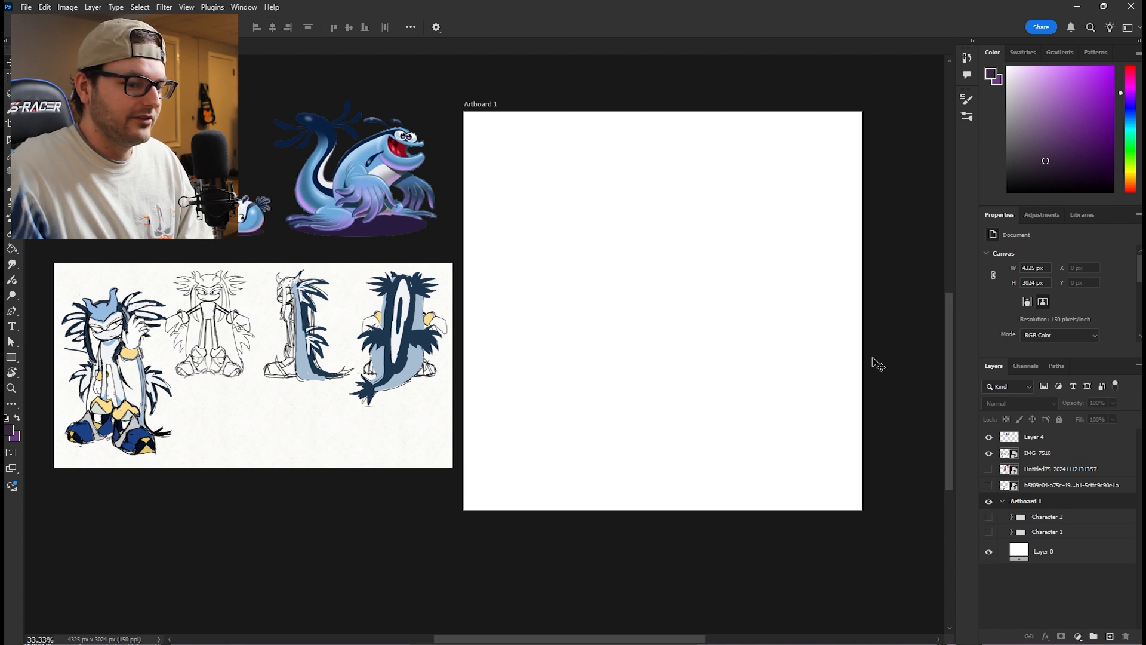
# - Add a layer named sketch above the Character 2 group and sketch a round head on the blank artboard
pyautogui.click(1052, 518)
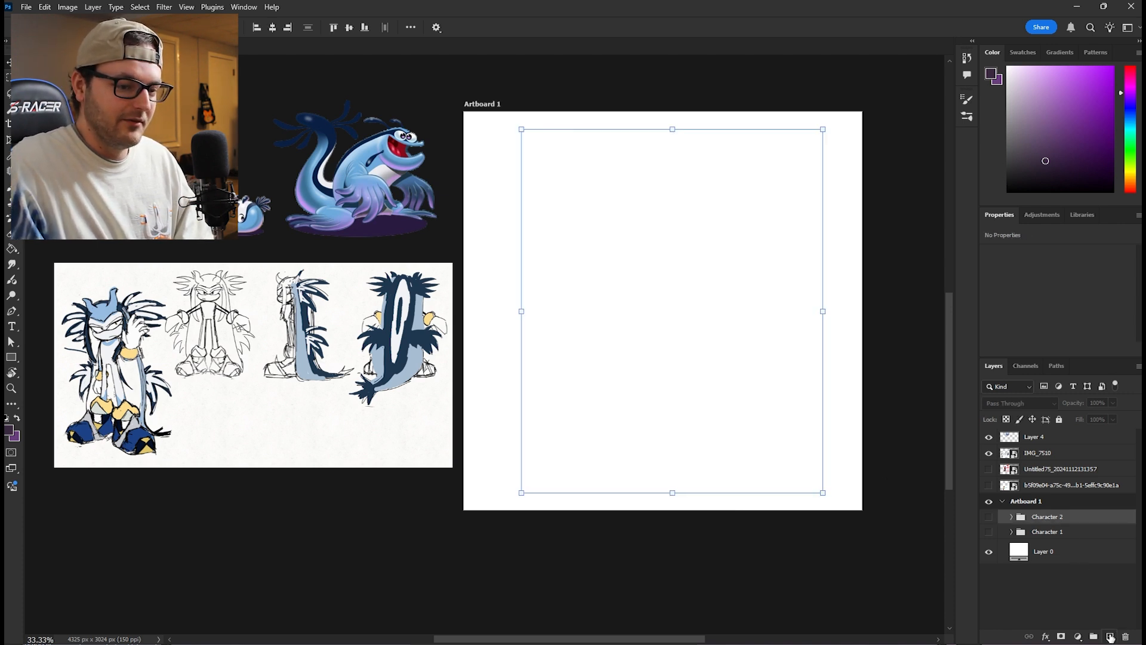
pyautogui.click(1110, 637)
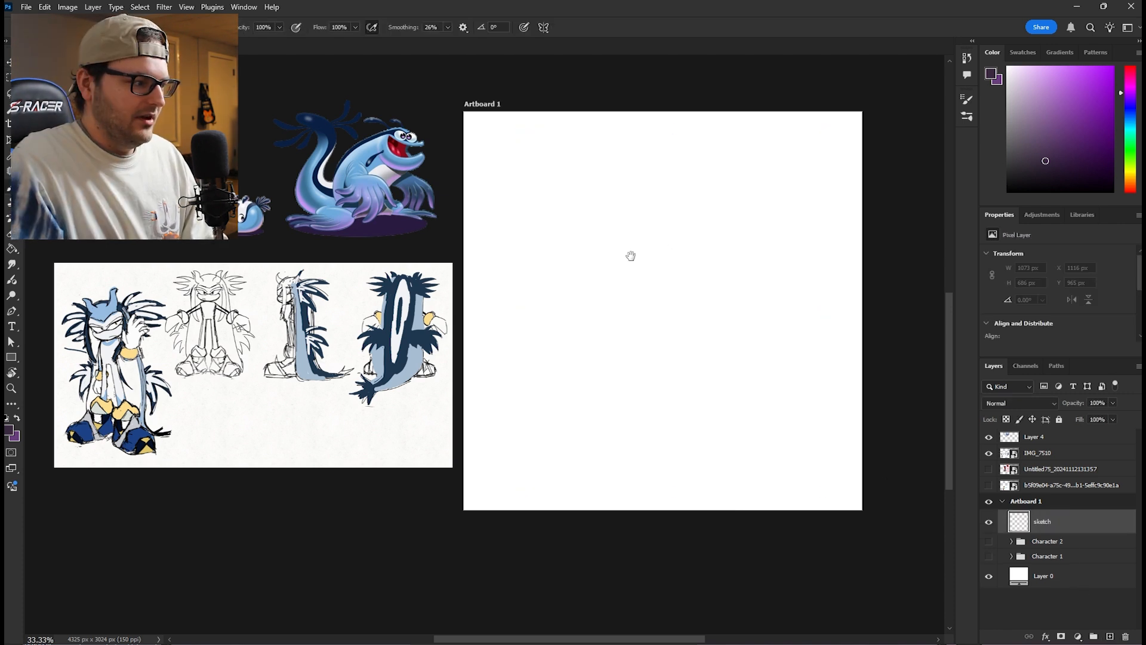
pyautogui.moveTo(632, 256); pyautogui.dragTo(550, 282)
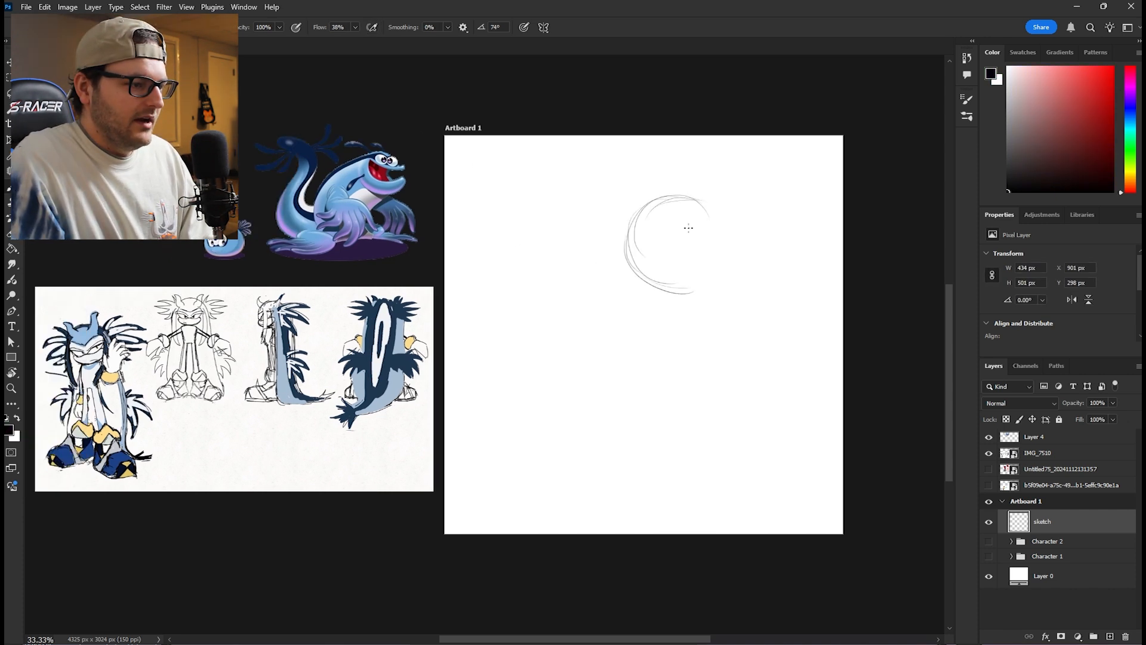
pyautogui.moveTo(704, 200)
pyautogui.mouseDown()
pyautogui.moveTo(731, 249)
pyautogui.moveTo(694, 202)
pyautogui.moveTo(724, 278)
pyautogui.moveTo(724, 257)
pyautogui.moveTo(665, 294)
pyautogui.mouseUp()
# - Sketch the new character's face guidelines, torso, bent arm, legs and rounded shoes using the blue character sheet as reference
pyautogui.moveTo(338, 403); pyautogui.dragTo(658, 338)
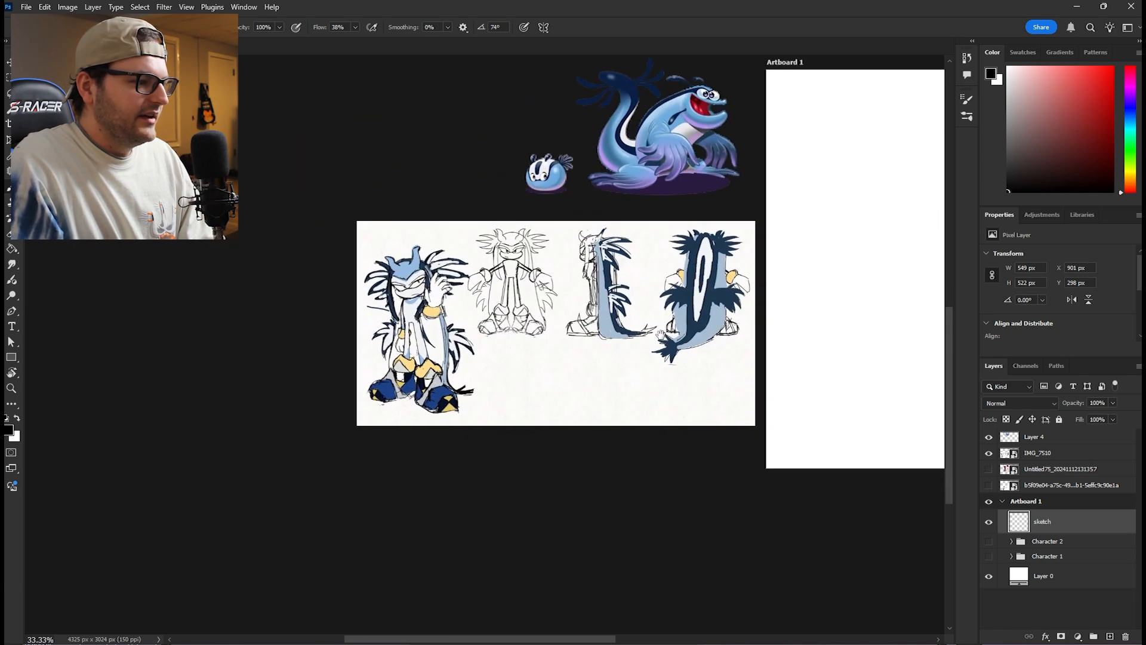
pyautogui.hotkey('ctrl', '+')
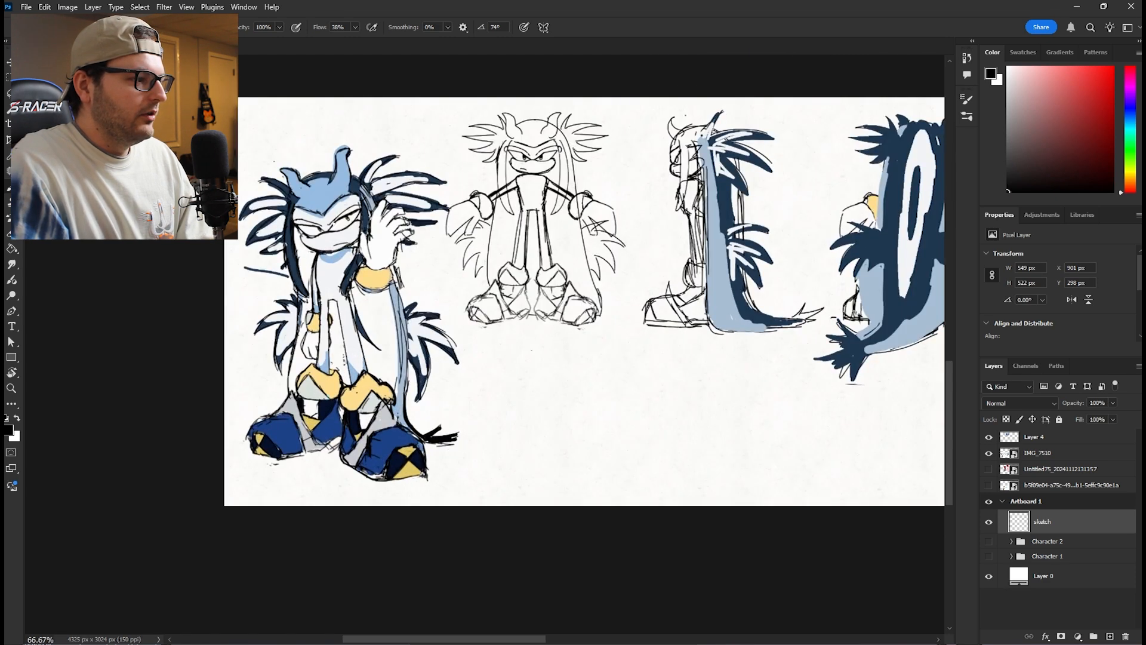
pyautogui.moveTo(332, 228); pyautogui.dragTo(460, 257)
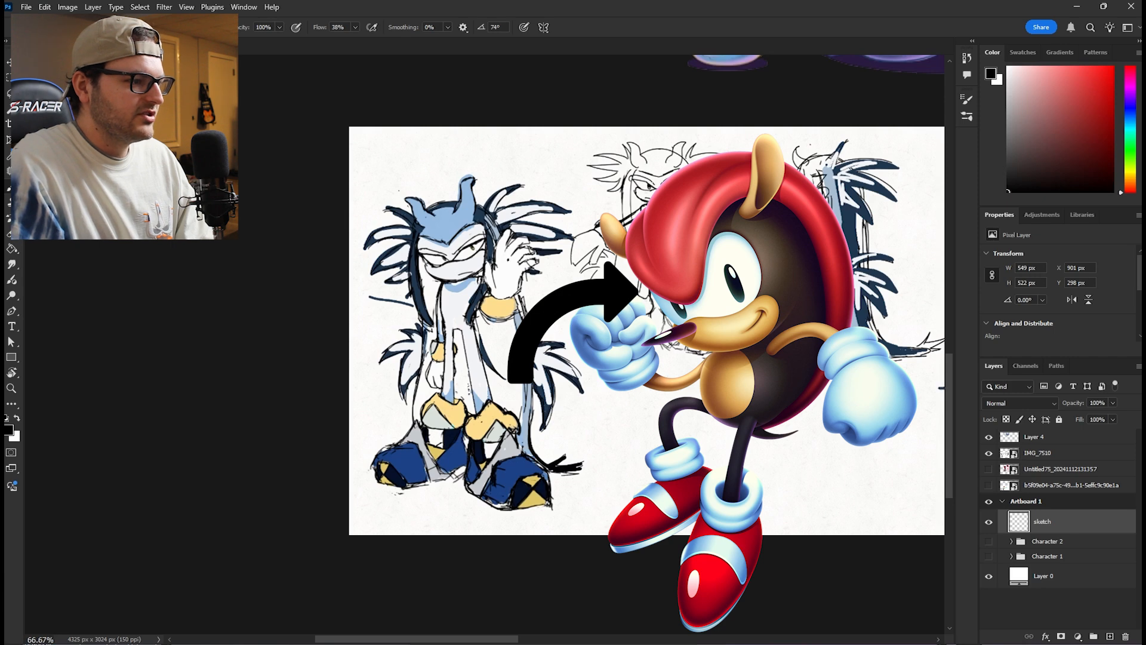
pyautogui.moveTo(806, 338)
pyautogui.mouseDown()
pyautogui.moveTo(553, 326)
pyautogui.moveTo(308, 359)
pyautogui.mouseUp()
pyautogui.moveTo(798, 308)
pyautogui.mouseDown()
pyautogui.moveTo(768, 329)
pyautogui.moveTo(303, 369)
pyautogui.mouseUp()
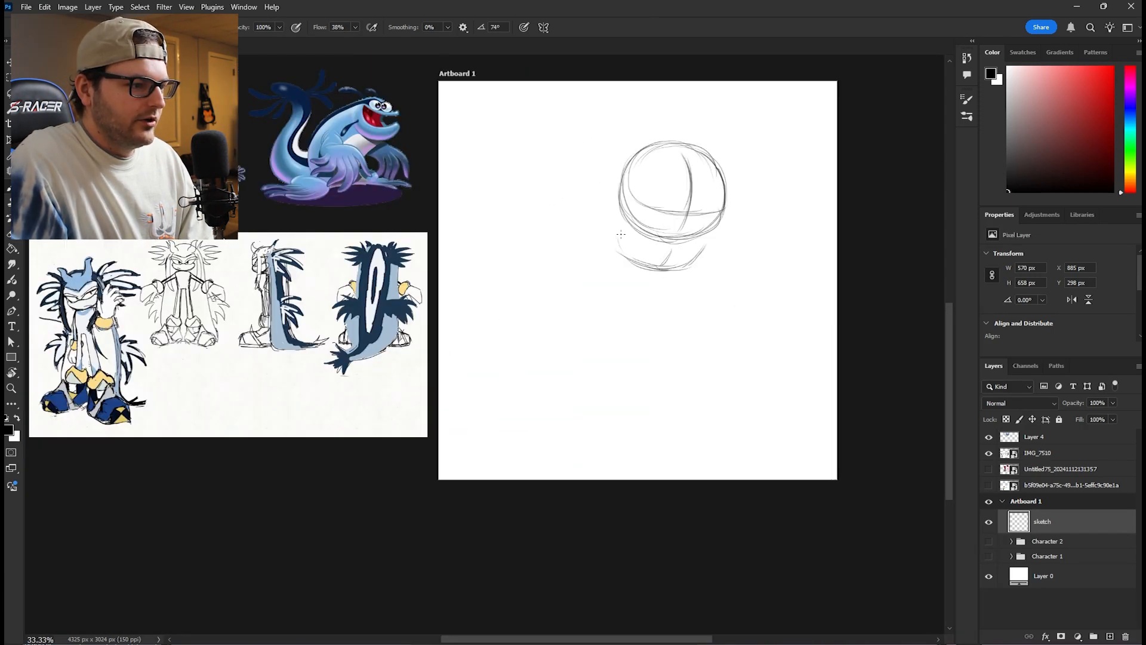
pyautogui.moveTo(669, 259); pyautogui.dragTo(645, 294)
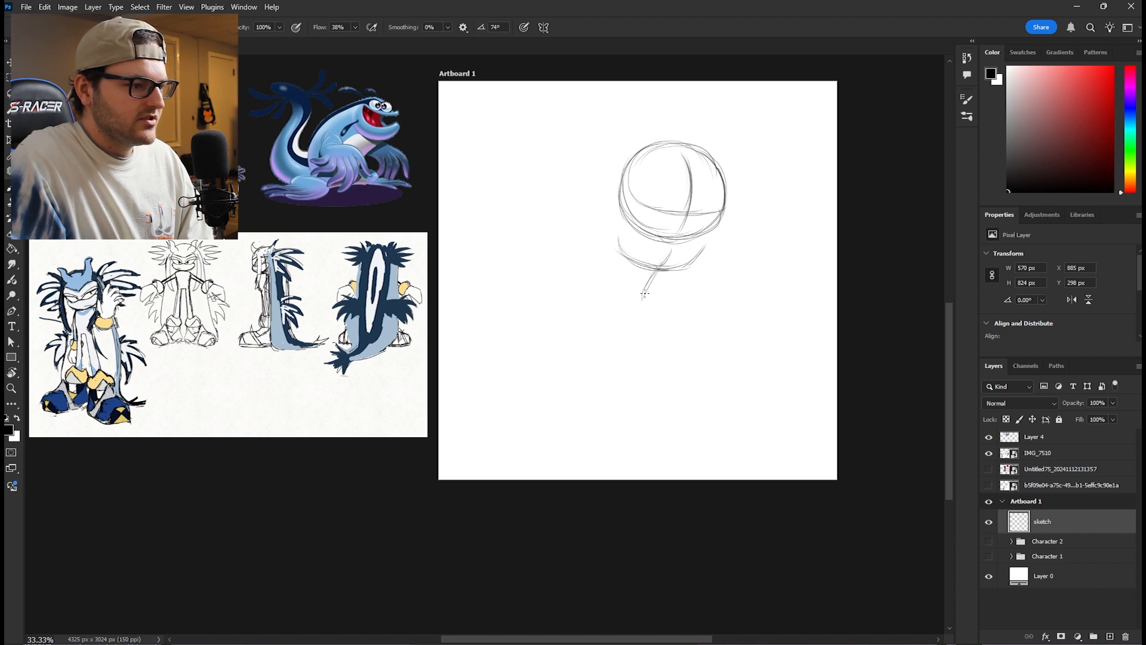
pyautogui.moveTo(617, 226)
pyautogui.mouseDown()
pyautogui.moveTo(701, 246)
pyautogui.moveTo(663, 297)
pyautogui.mouseUp()
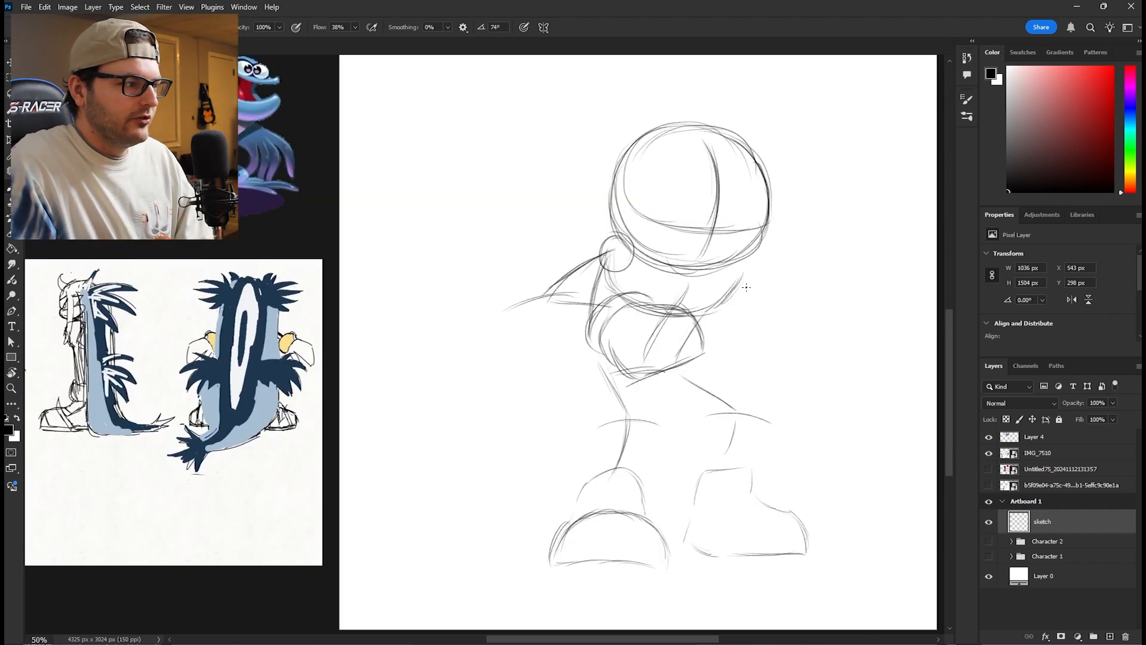
# - Sketch the second arm's large rounded hand beside the torso and darken the curved line beneath the head
pyautogui.moveTo(734, 306); pyautogui.dragTo(756, 314)
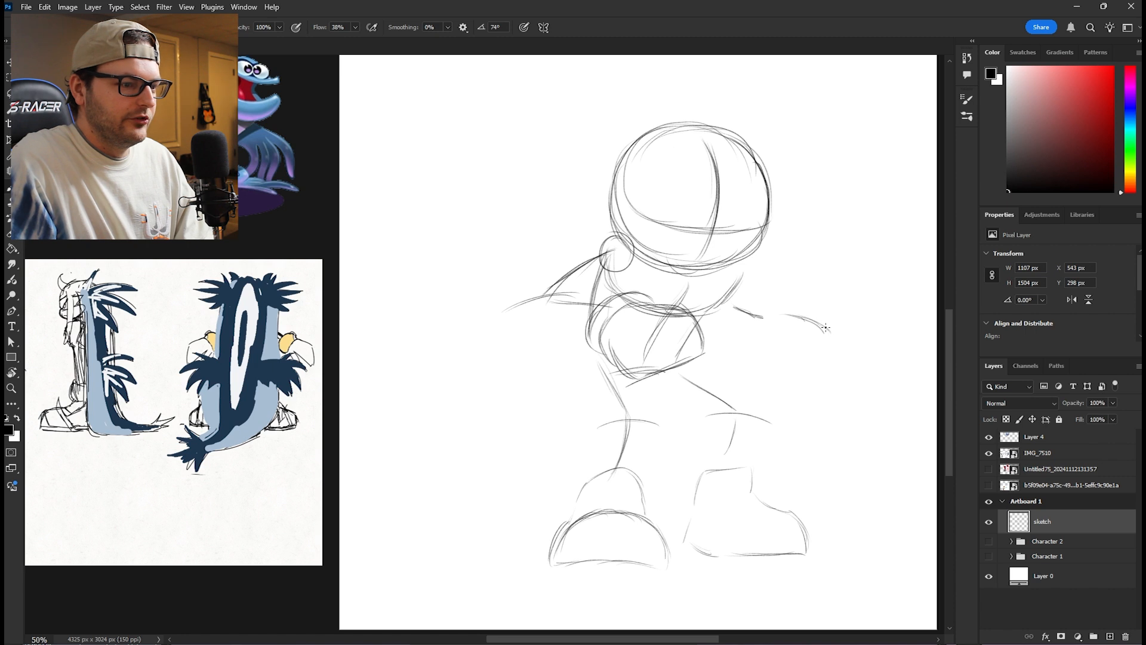
pyautogui.moveTo(833, 356)
pyautogui.mouseDown()
pyautogui.moveTo(769, 381)
pyautogui.moveTo(778, 376)
pyautogui.moveTo(746, 358)
pyautogui.moveTo(748, 318)
pyautogui.moveTo(742, 341)
pyautogui.moveTo(776, 326)
pyautogui.moveTo(774, 313)
pyautogui.moveTo(755, 320)
pyautogui.moveTo(835, 345)
pyautogui.mouseUp()
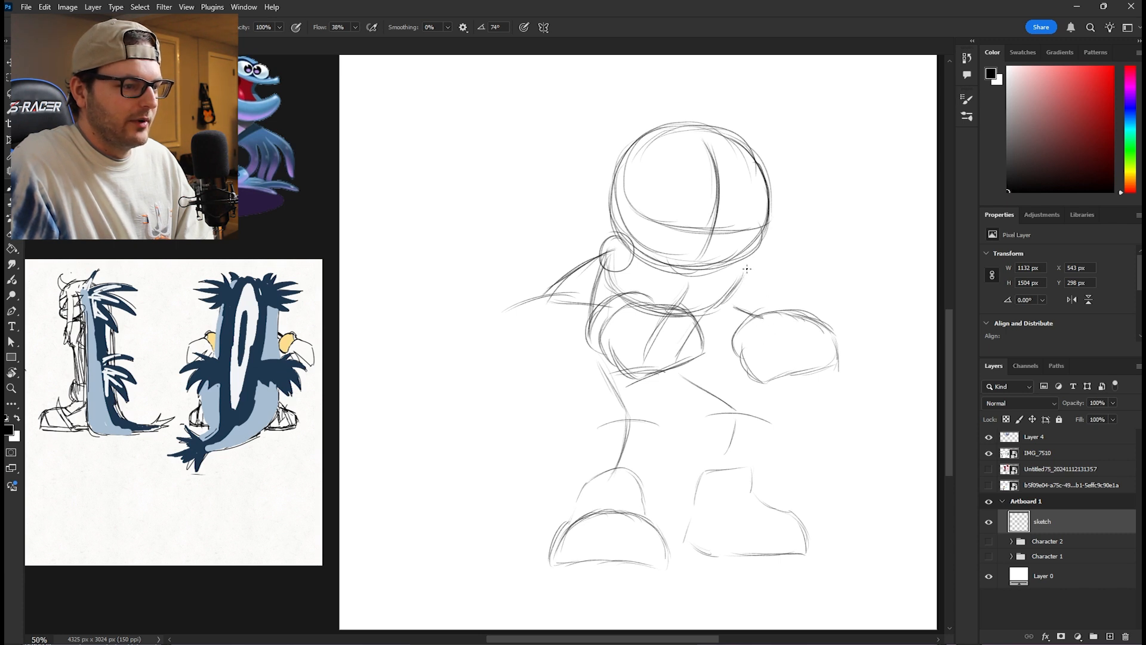
pyautogui.moveTo(709, 311); pyautogui.dragTo(745, 268)
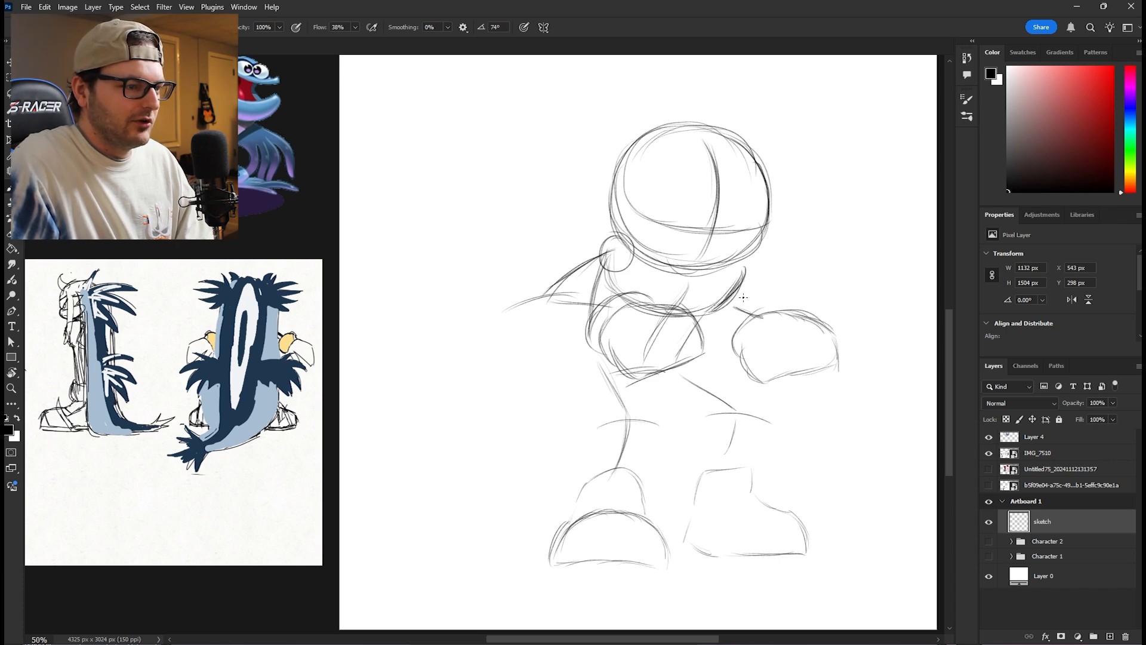
pyautogui.moveTo(831, 207); pyautogui.dragTo(819, 222)
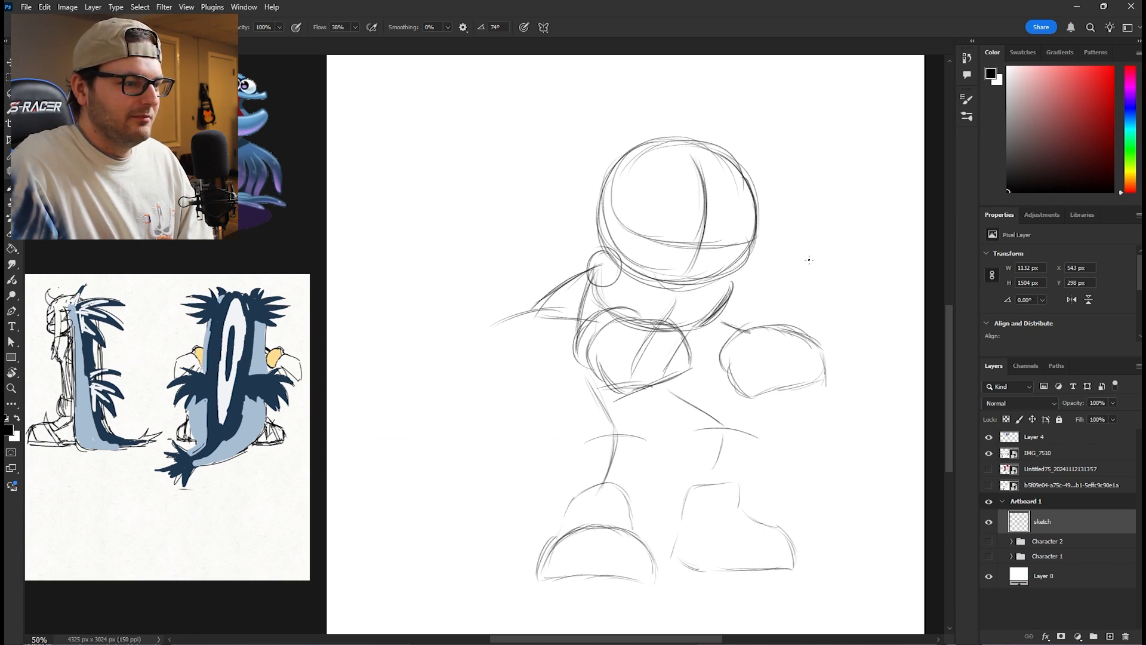
# - Fade the rough sketch and add a layer named back part directly above the sketch layer
pyautogui.moveTo(513, 274)
pyautogui.mouseDown()
pyautogui.moveTo(674, 304)
pyautogui.moveTo(651, 332)
pyautogui.mouseUp()
pyautogui.moveTo(630, 404); pyautogui.dragTo(582, 338)
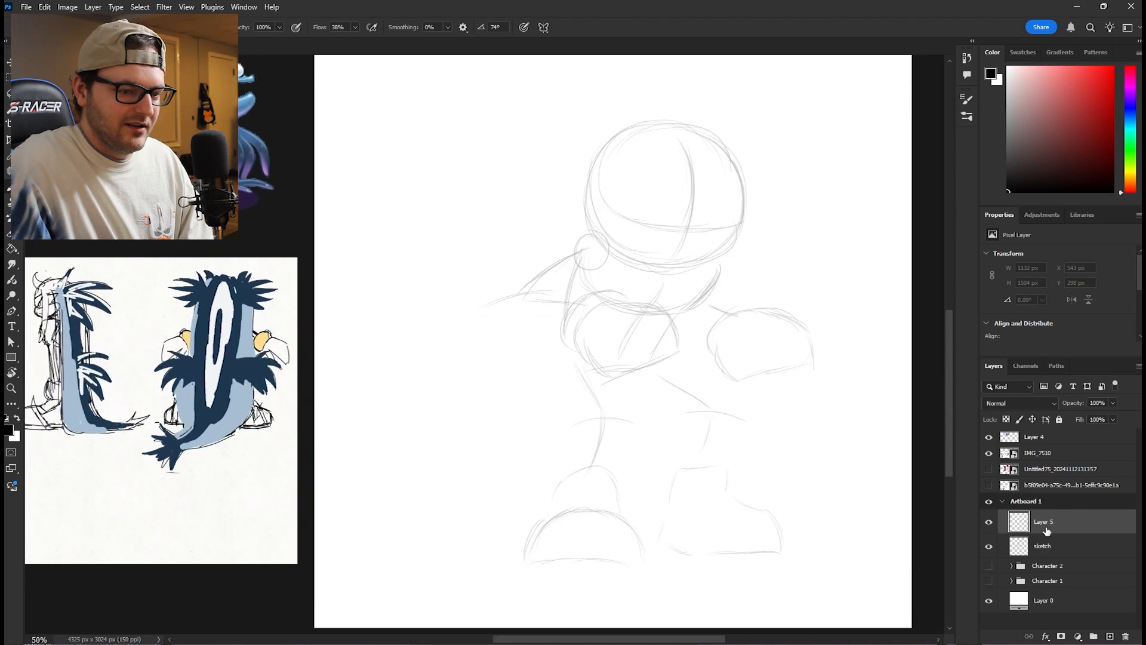
pyautogui.doubleClick(1045, 524)
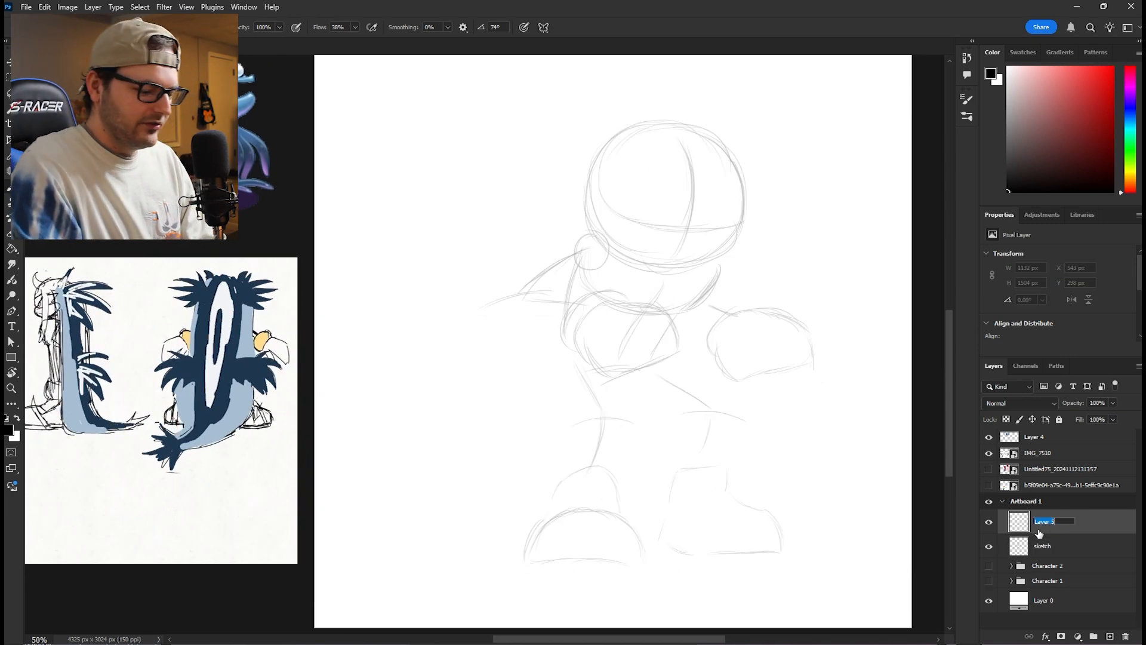
pyautogui.write('bad')
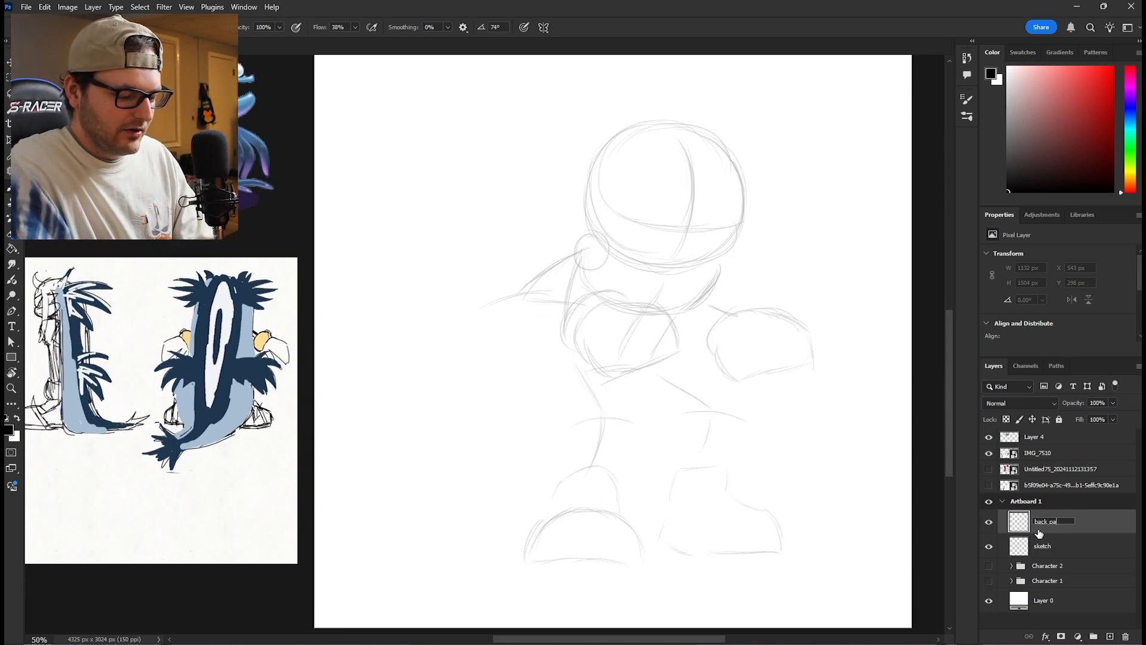
pyautogui.press('Return')
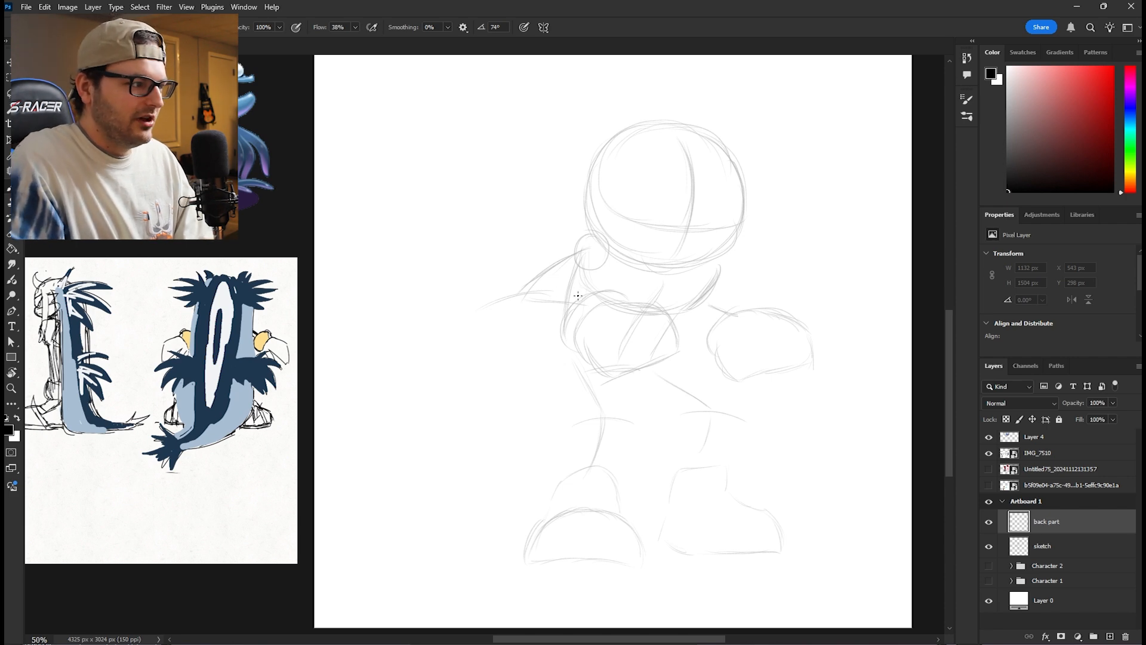
# - Draw the bent arm, the clenched fist and the raised open hand on layers named arms and hands, following the blue character's references
pyautogui.moveTo(485, 251); pyautogui.dragTo(786, 274)
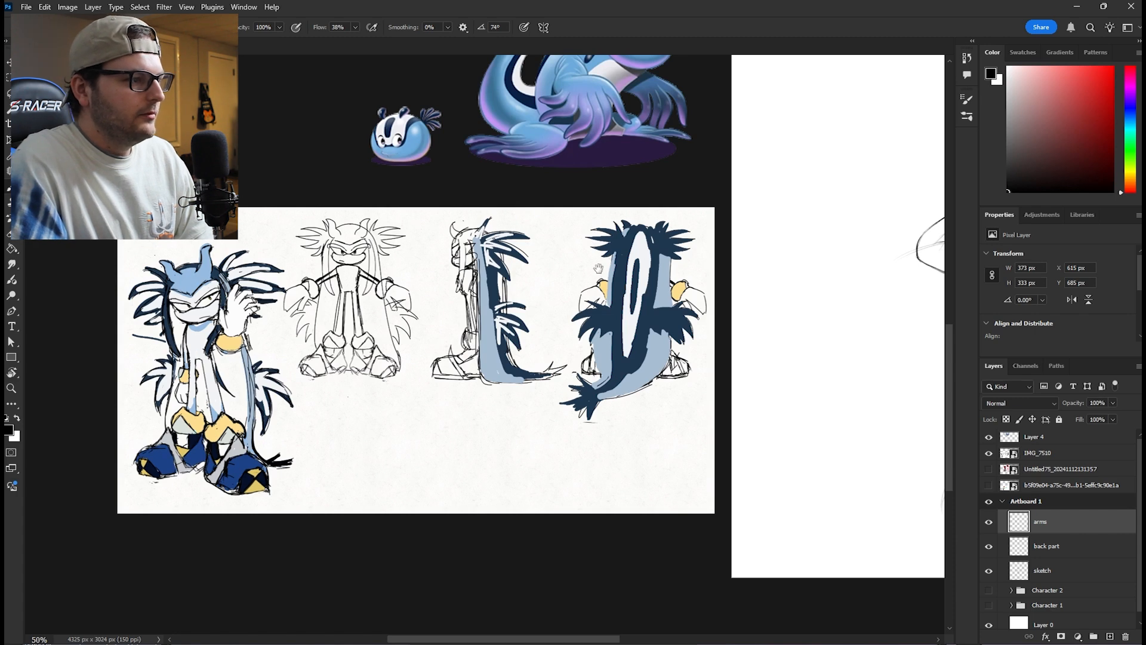
pyautogui.moveTo(597, 269); pyautogui.dragTo(618, 218)
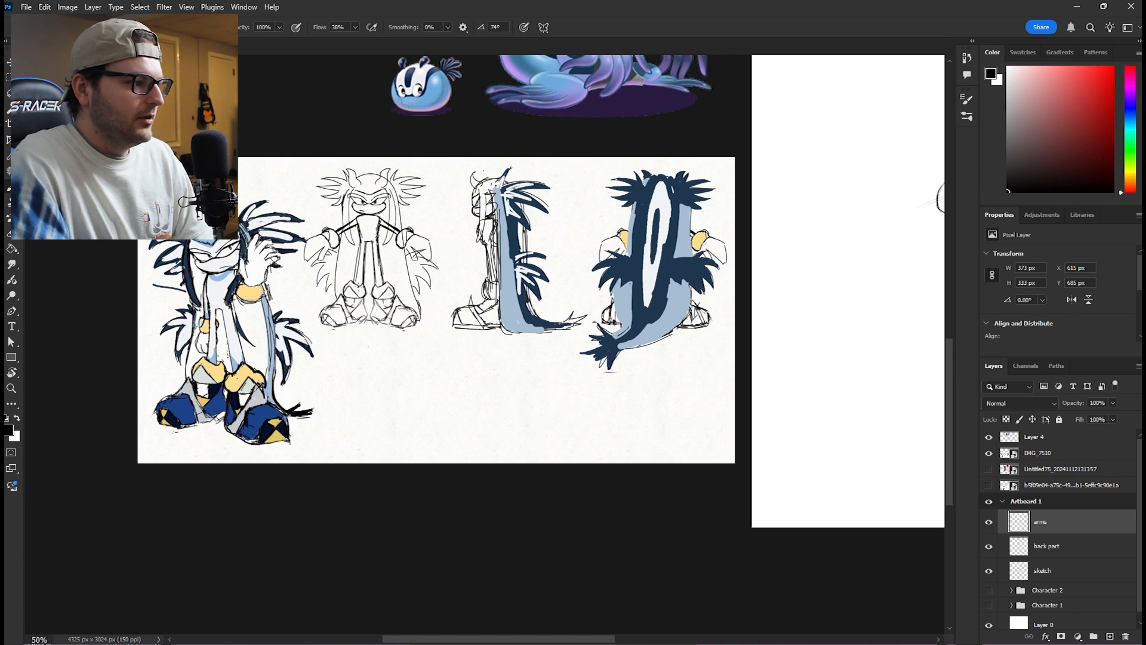
pyautogui.moveTo(512, 204); pyautogui.dragTo(444, 332)
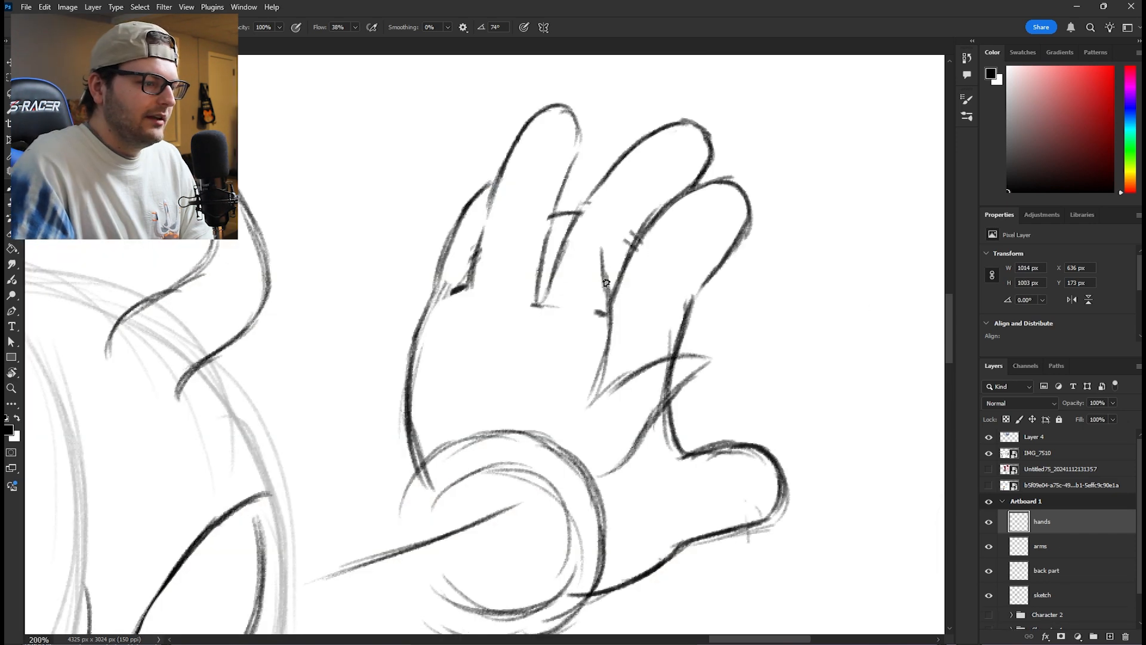
pyautogui.moveTo(600, 238)
pyautogui.mouseDown()
pyautogui.moveTo(558, 317)
pyautogui.moveTo(594, 238)
pyautogui.moveTo(580, 272)
pyautogui.moveTo(472, 371)
pyautogui.mouseUp()
pyautogui.moveTo(465, 326)
pyautogui.mouseDown()
pyautogui.moveTo(463, 365)
pyautogui.moveTo(496, 240)
pyautogui.mouseUp()
pyautogui.moveTo(469, 300)
pyautogui.mouseDown()
pyautogui.moveTo(505, 234)
pyautogui.moveTo(531, 392)
pyautogui.moveTo(532, 352)
pyautogui.moveTo(588, 248)
pyautogui.moveTo(562, 289)
pyautogui.moveTo(608, 292)
pyautogui.moveTo(593, 410)
pyautogui.moveTo(616, 389)
pyautogui.moveTo(701, 360)
pyautogui.moveTo(598, 478)
pyautogui.mouseUp()
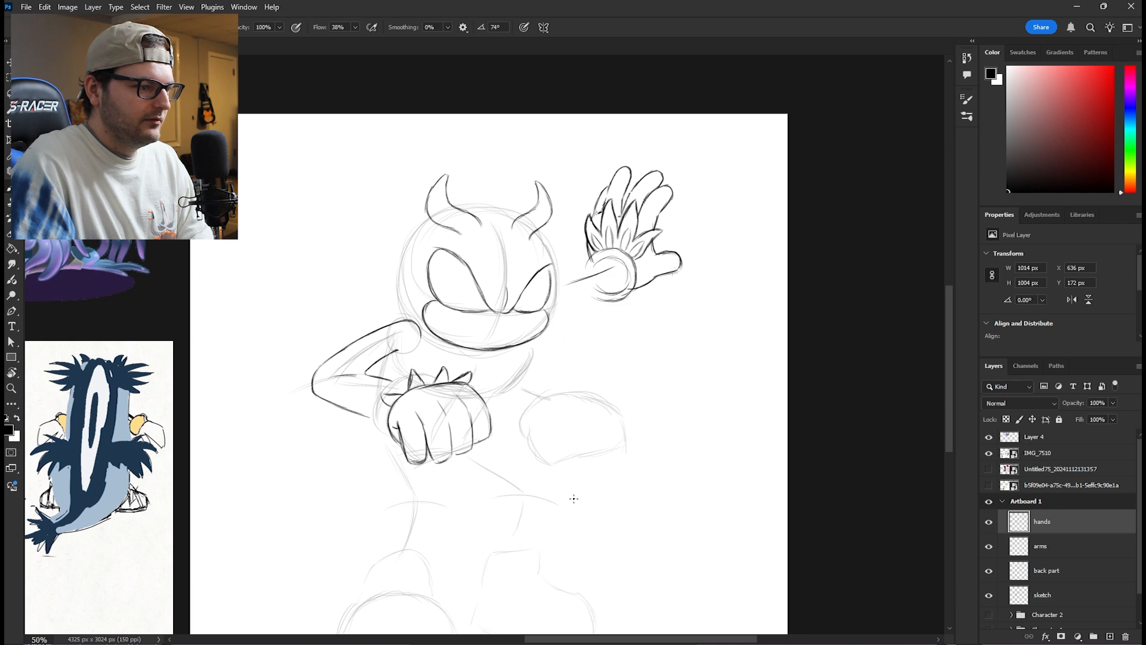
# - Draw the curved wristband behind the spikes on the clenched fist
pyautogui.moveTo(489, 401); pyautogui.dragTo(566, 356)
pyautogui.hotkey('ctrl', '+')
pyautogui.hotkey('ctrl', '+')
pyautogui.hotkey('ctrl', '+')
pyautogui.hotkey('ctrl', '+')
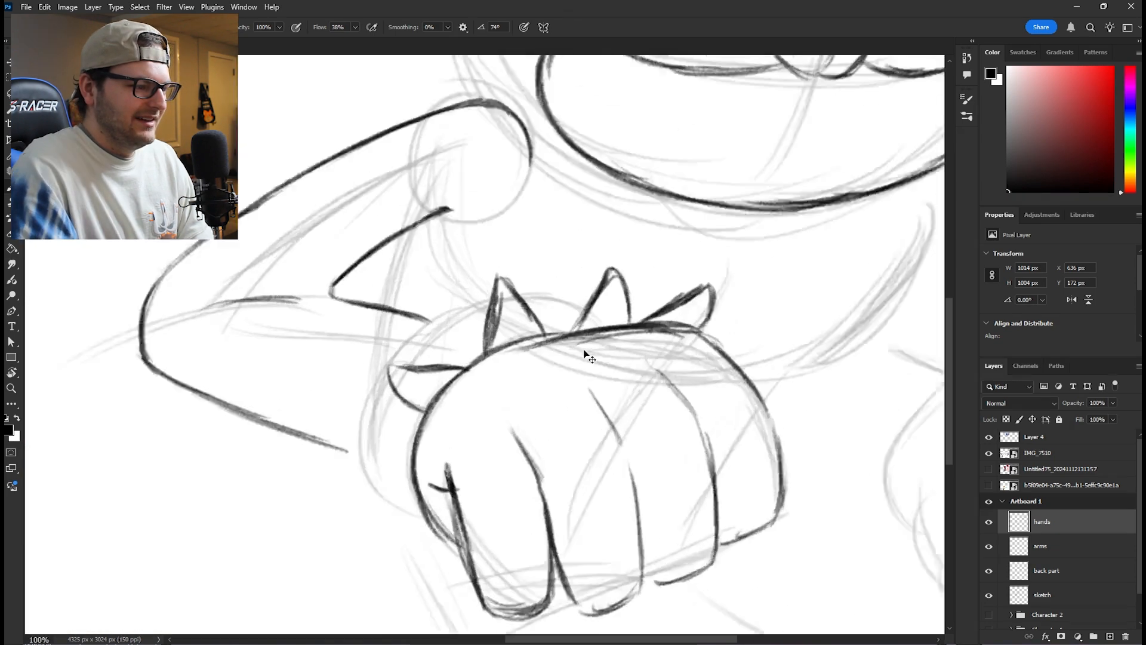
pyautogui.moveTo(655, 291)
pyautogui.mouseDown()
pyautogui.moveTo(561, 264)
pyautogui.moveTo(610, 271)
pyautogui.moveTo(595, 265)
pyautogui.moveTo(539, 267)
pyautogui.moveTo(378, 330)
pyautogui.moveTo(454, 287)
pyautogui.moveTo(323, 397)
pyautogui.mouseUp()
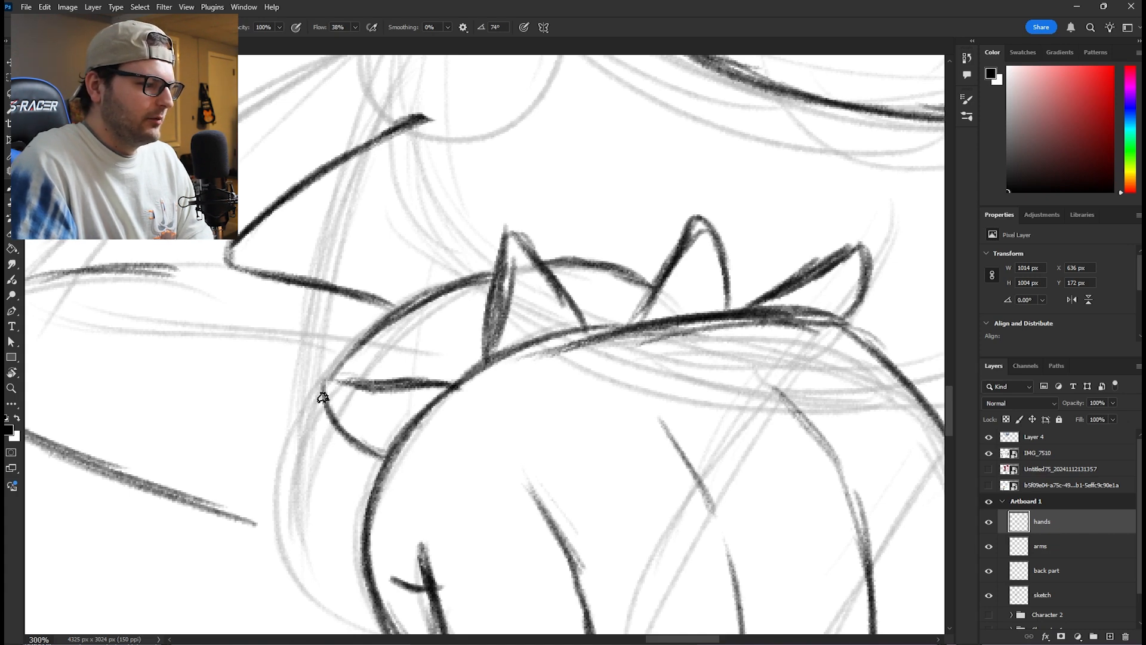
pyautogui.moveTo(373, 328); pyautogui.dragTo(327, 387)
# - Draw the lower body and leg lines on a layer named body
pyautogui.moveTo(312, 494); pyautogui.dragTo(445, 346)
pyautogui.moveTo(455, 245)
pyautogui.mouseDown()
pyautogui.moveTo(423, 312)
pyautogui.moveTo(418, 372)
pyautogui.mouseUp()
pyautogui.moveTo(440, 272); pyautogui.dragTo(415, 408)
pyautogui.moveTo(428, 344); pyautogui.dragTo(422, 353)
# - Outline the front-facing shoe's rounded toe cap, angular toe plate and sole edge on a layer named shoes
pyautogui.moveTo(319, 317)
pyautogui.mouseDown()
pyautogui.moveTo(274, 463)
pyautogui.moveTo(352, 289)
pyautogui.mouseUp()
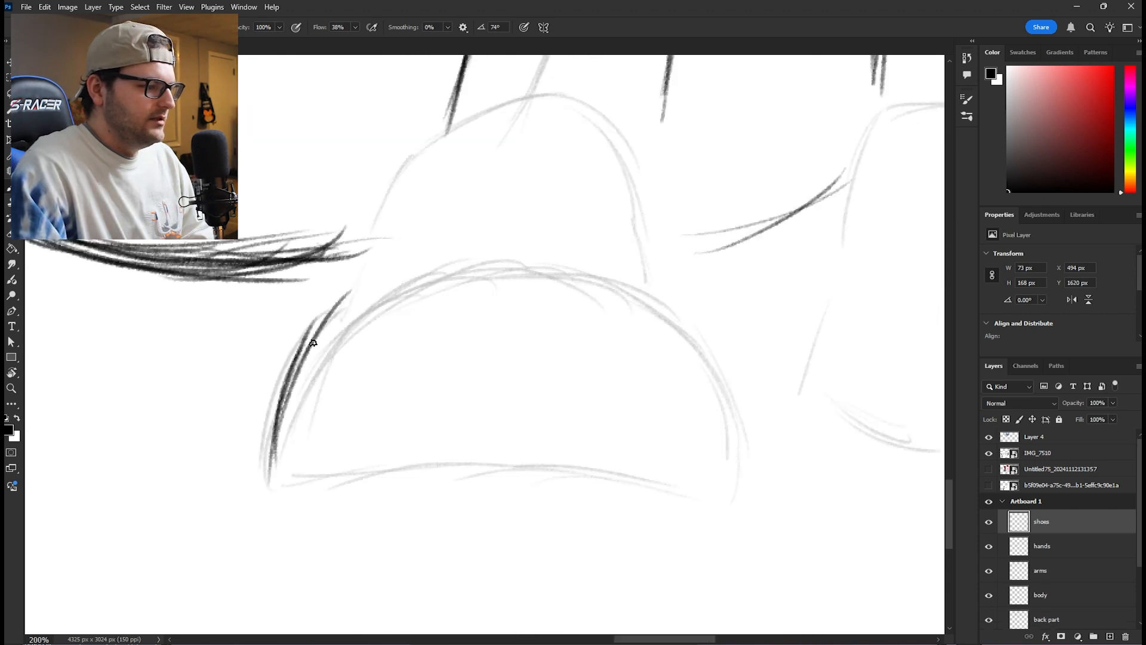
pyautogui.moveTo(312, 342)
pyautogui.mouseDown()
pyautogui.moveTo(401, 262)
pyautogui.moveTo(438, 244)
pyautogui.mouseUp()
pyautogui.moveTo(365, 281); pyautogui.dragTo(500, 234)
pyautogui.moveTo(385, 261); pyautogui.dragTo(531, 234)
pyautogui.moveTo(407, 255)
pyautogui.mouseDown()
pyautogui.moveTo(532, 231)
pyautogui.moveTo(597, 251)
pyautogui.mouseUp()
pyautogui.moveTo(532, 238); pyautogui.dragTo(633, 280)
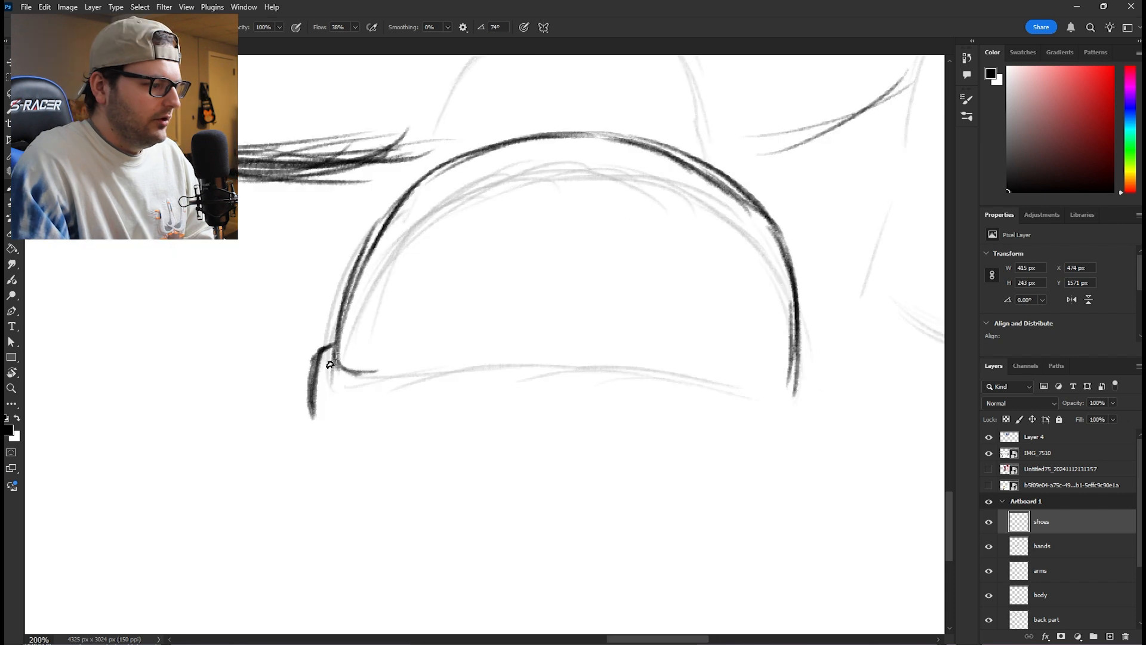
pyautogui.moveTo(330, 363); pyautogui.dragTo(403, 377)
pyautogui.moveTo(338, 366)
pyautogui.mouseDown()
pyautogui.moveTo(462, 369)
pyautogui.moveTo(537, 269)
pyautogui.moveTo(576, 256)
pyautogui.moveTo(657, 267)
pyautogui.moveTo(693, 358)
pyautogui.mouseUp()
pyautogui.moveTo(657, 274)
pyautogui.mouseDown()
pyautogui.moveTo(698, 353)
pyautogui.moveTo(770, 385)
pyautogui.mouseUp()
pyautogui.moveTo(709, 363); pyautogui.dragTo(790, 388)
pyautogui.moveTo(309, 384); pyautogui.dragTo(361, 428)
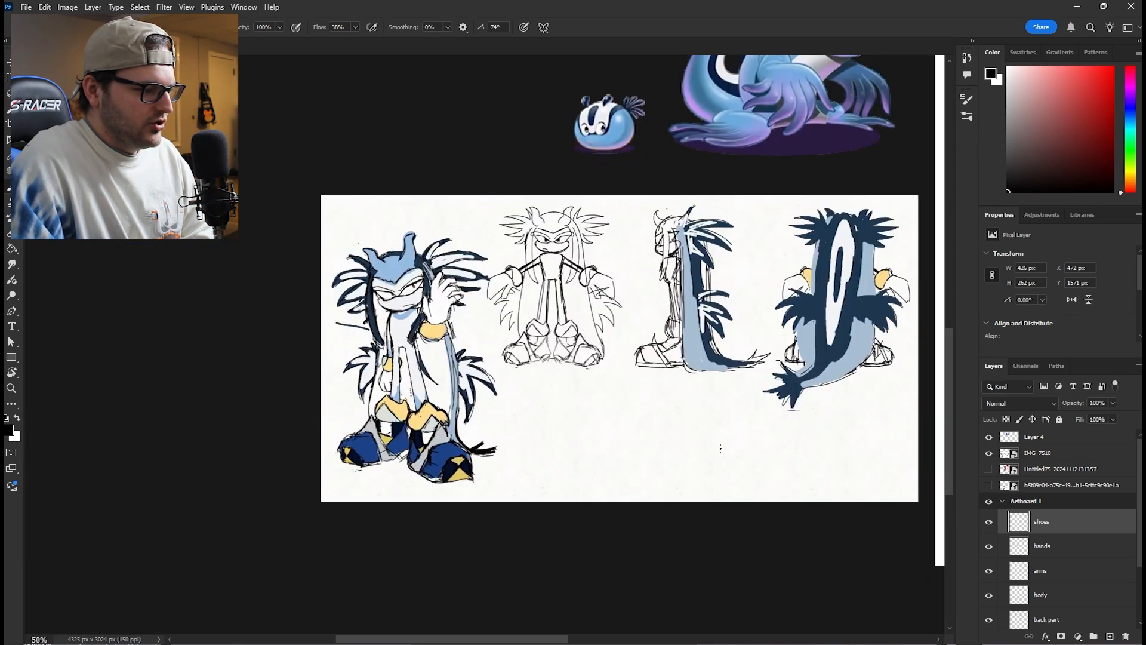
# - Finish the front shoe's hatched toe detail, then draw the pointed ankle cuffs and the side-facing shoe
pyautogui.moveTo(834, 440)
pyautogui.mouseDown()
pyautogui.moveTo(481, 371)
pyautogui.moveTo(208, 353)
pyautogui.mouseUp()
pyautogui.hotkey('ctrl', '+')
pyautogui.hotkey('ctrl', '+')
pyautogui.hotkey('ctrl', '+')
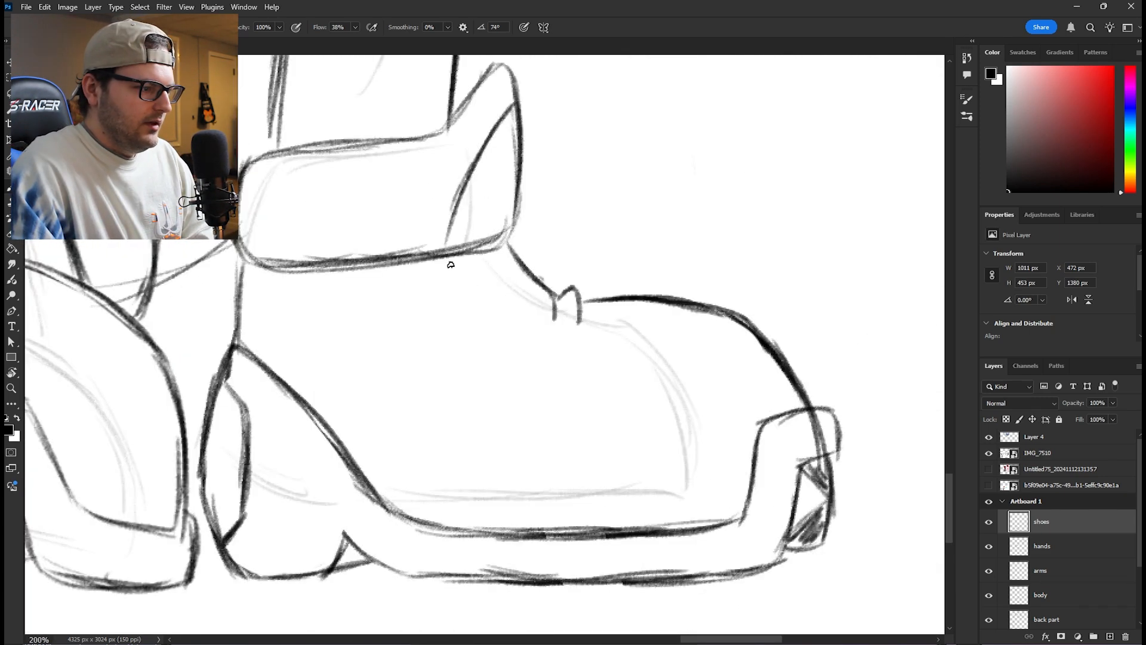
pyautogui.moveTo(454, 259)
pyautogui.mouseDown()
pyautogui.moveTo(496, 335)
pyautogui.moveTo(564, 357)
pyautogui.moveTo(695, 347)
pyautogui.moveTo(584, 354)
pyautogui.mouseUp()
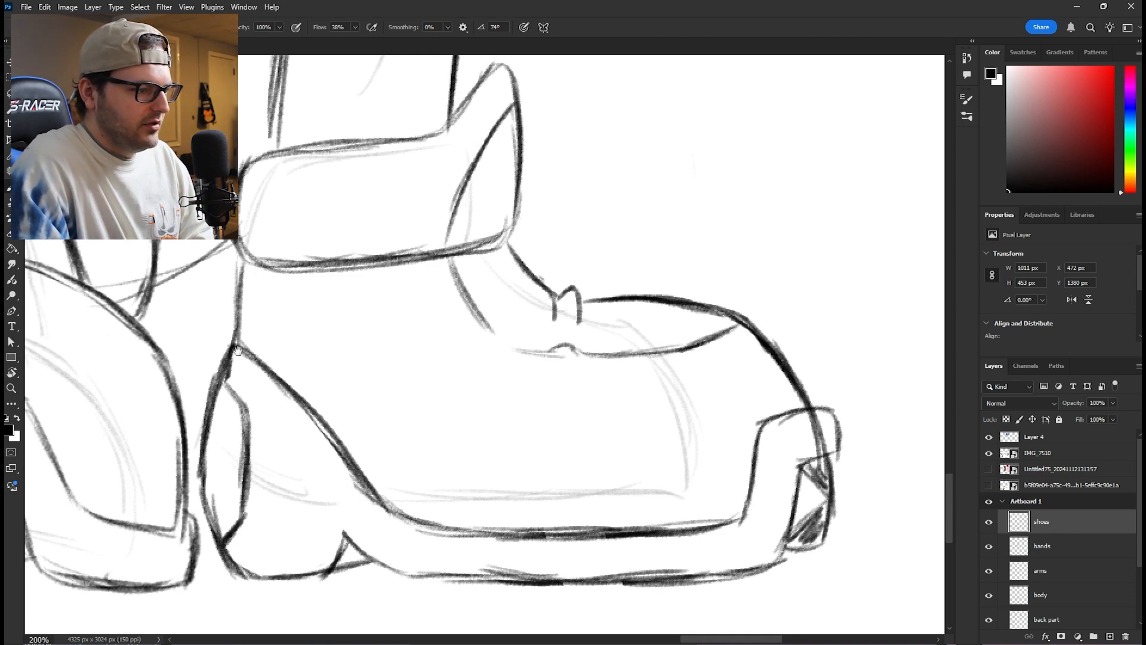
# - Draw a V-shaped notch at the top of the front-facing shoe's toe cap
pyautogui.moveTo(237, 351); pyautogui.dragTo(707, 369)
pyautogui.moveTo(357, 288); pyautogui.dragTo(428, 342)
pyautogui.moveTo(519, 299)
pyautogui.mouseDown()
pyautogui.moveTo(427, 343)
pyautogui.moveTo(527, 288)
pyautogui.moveTo(465, 325)
pyautogui.mouseUp()
pyautogui.moveTo(336, 275); pyautogui.dragTo(425, 344)
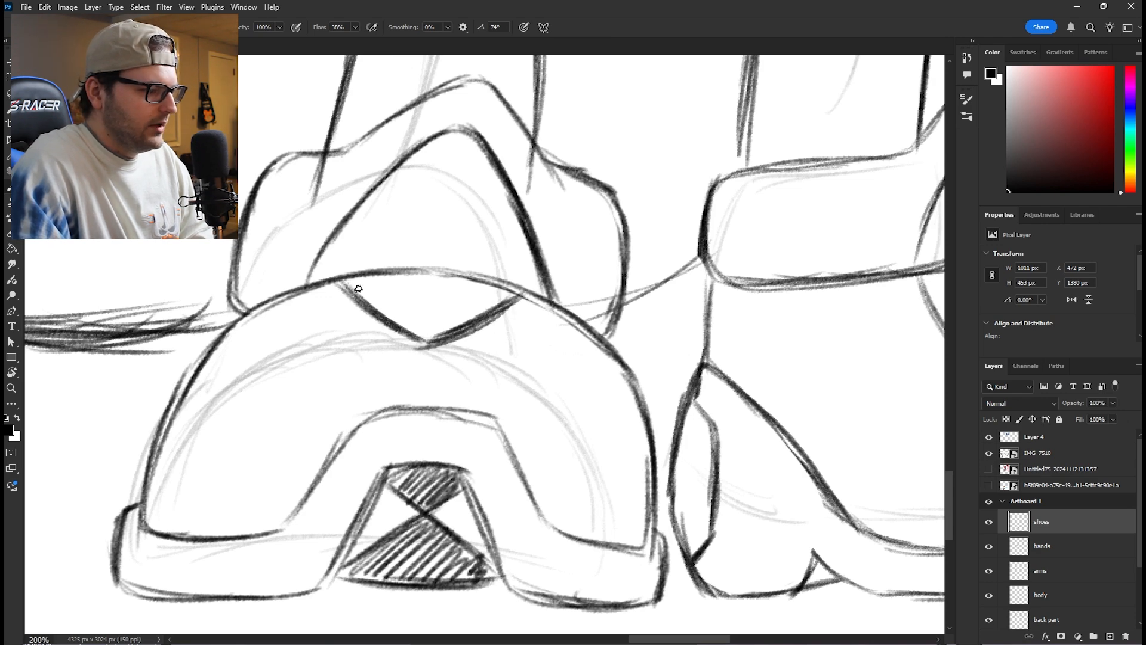
pyautogui.moveTo(354, 287); pyautogui.dragTo(429, 342)
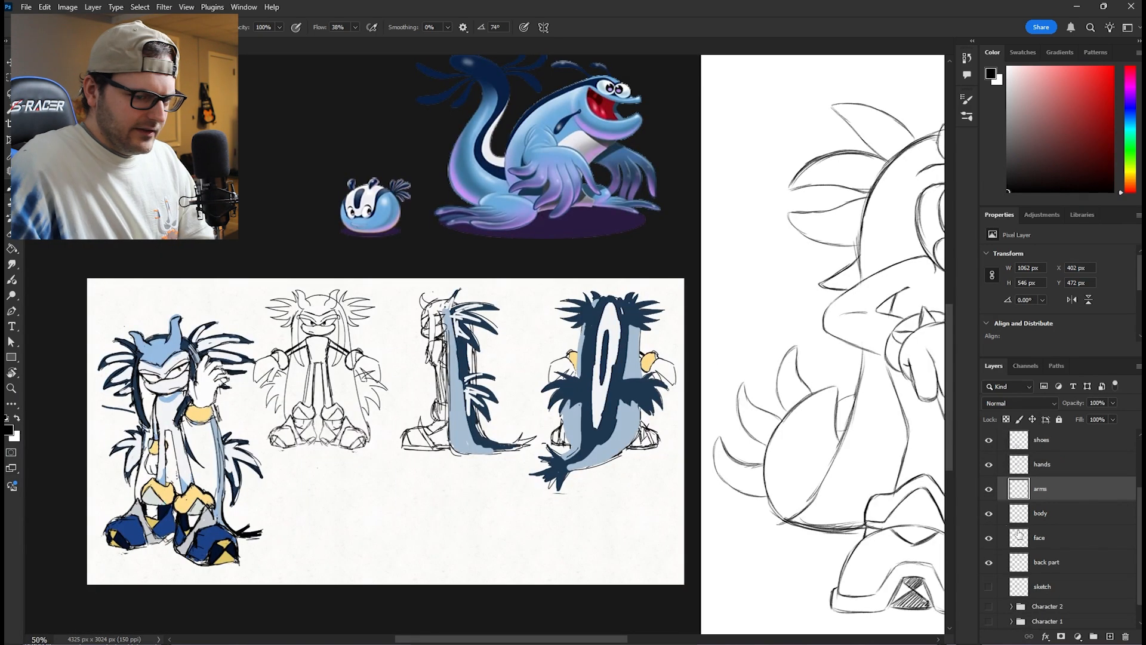
# - On the body layer, draw the curved neckline beneath the muzzle and the dividing line along the bent forearm
pyautogui.click(1034, 515)
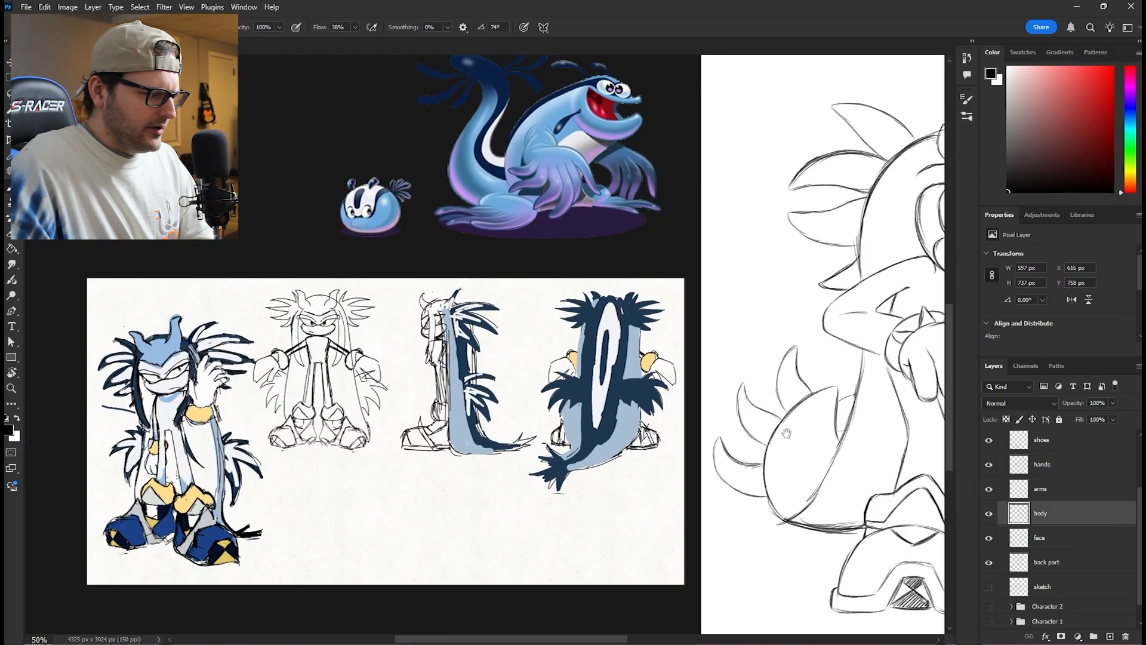
pyautogui.moveTo(786, 433); pyautogui.dragTo(365, 399)
pyautogui.hotkey('ctrl', '+')
pyautogui.hotkey('ctrl', '+')
pyautogui.hotkey('ctrl', '+')
pyautogui.moveTo(590, 232); pyautogui.dragTo(366, 511)
pyautogui.moveTo(556, 271)
pyautogui.mouseDown()
pyautogui.moveTo(604, 278)
pyautogui.moveTo(713, 245)
pyautogui.mouseUp()
pyautogui.moveTo(448, 222); pyautogui.dragTo(523, 302)
pyautogui.moveTo(452, 230)
pyautogui.mouseDown()
pyautogui.moveTo(523, 301)
pyautogui.moveTo(588, 326)
pyautogui.mouseUp()
pyautogui.moveTo(493, 275); pyautogui.dragTo(625, 328)
pyautogui.moveTo(532, 308); pyautogui.dragTo(654, 332)
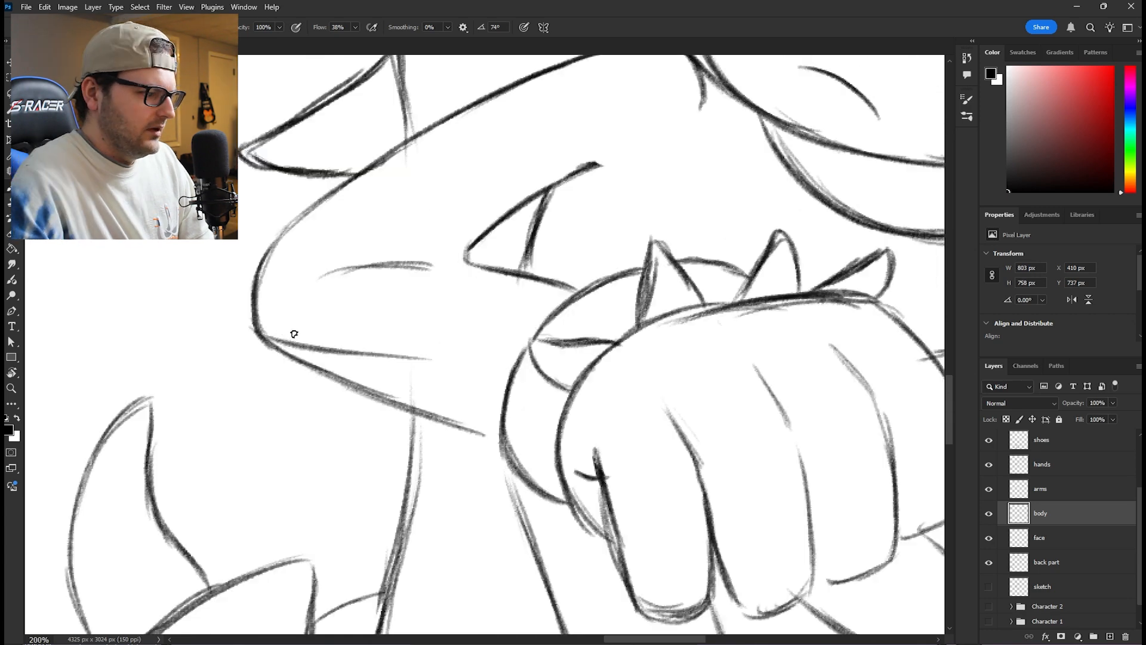
pyautogui.moveTo(292, 335); pyautogui.dragTo(484, 353)
pyautogui.moveTo(328, 343)
pyautogui.mouseDown()
pyautogui.moveTo(507, 351)
pyautogui.moveTo(261, 332)
pyautogui.mouseUp()
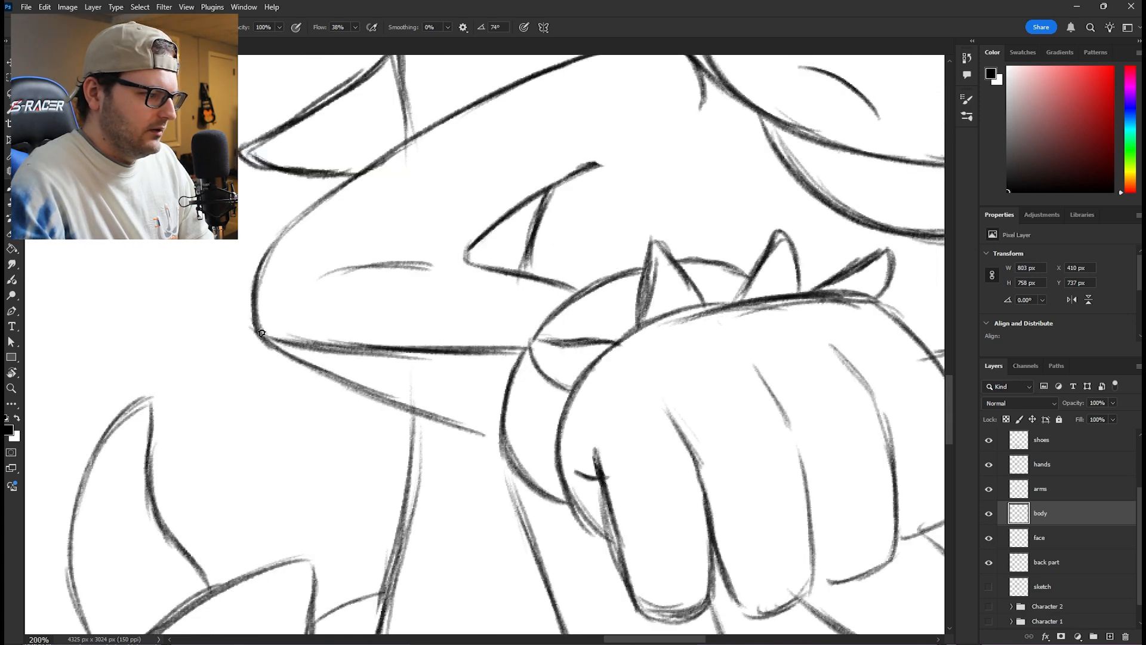
# - Fill the wristband section behind the fist's spikes with the pale yellow on the color layer
pyautogui.hscroll(8, 526, 341)
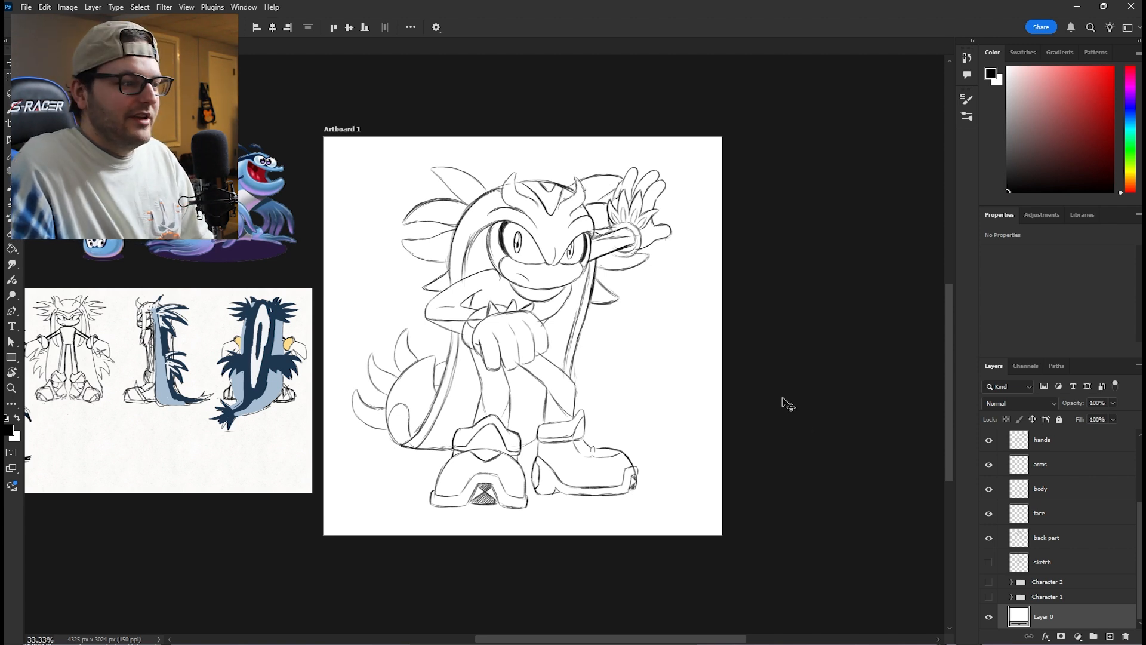
pyautogui.moveTo(785, 410); pyautogui.dragTo(842, 388)
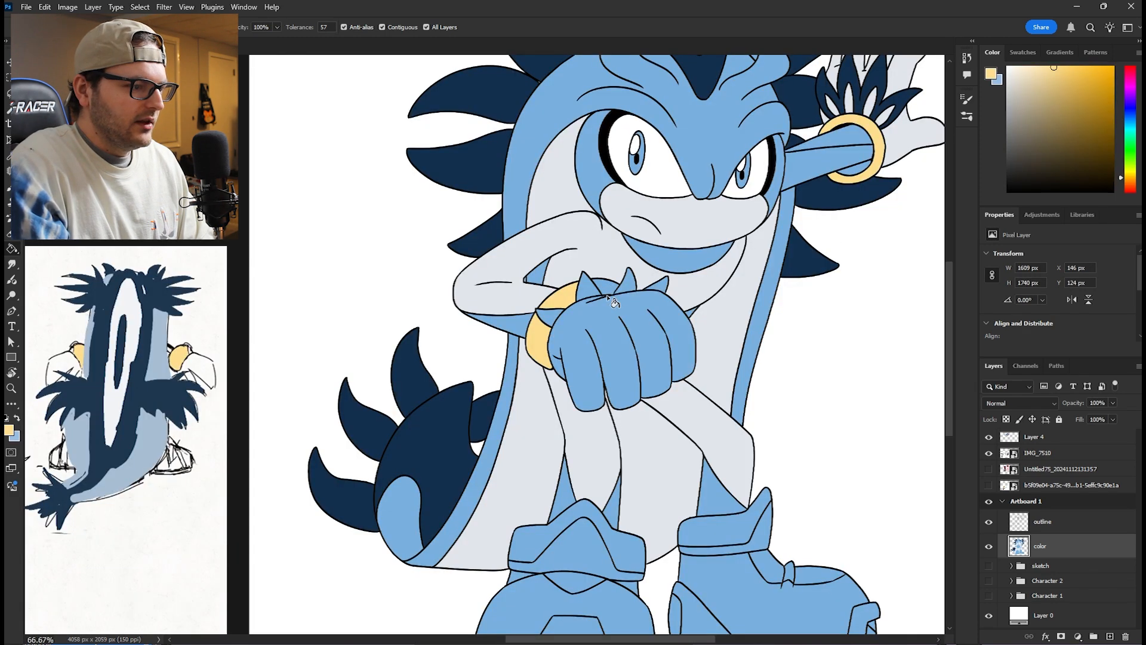
pyautogui.click(609, 297)
pyautogui.hscroll(2, 649, 371)
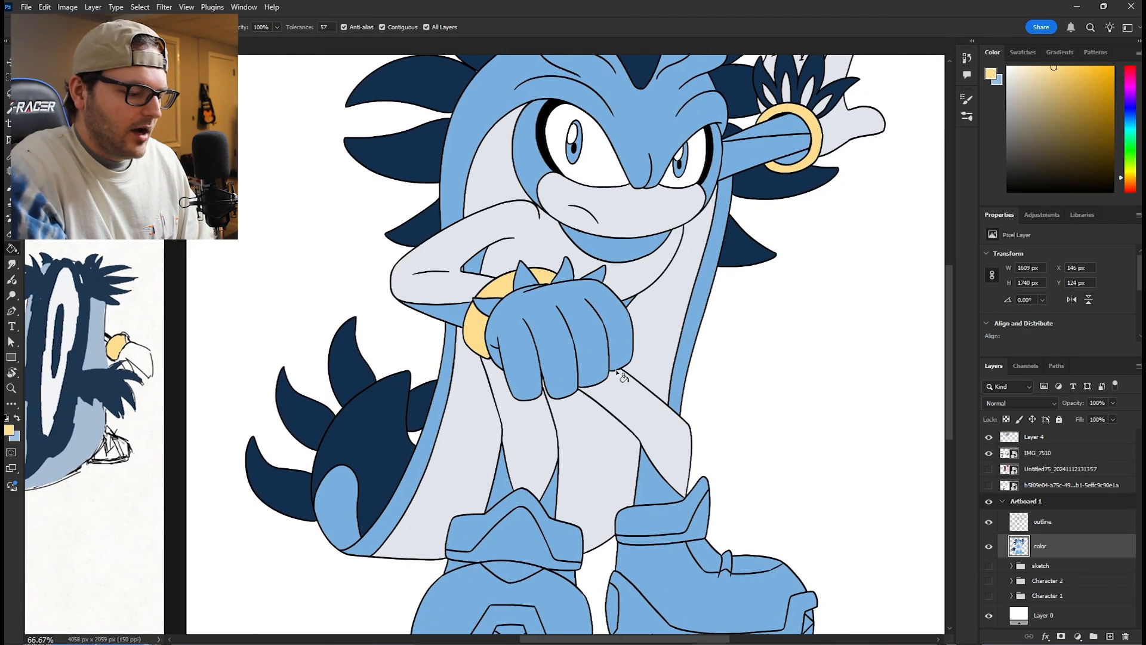
# - Fill the fist light grey, the wrist spikes navy, the boot cuffs and soles pale yellow, and the shoe uppers brown
pyautogui.press('x')
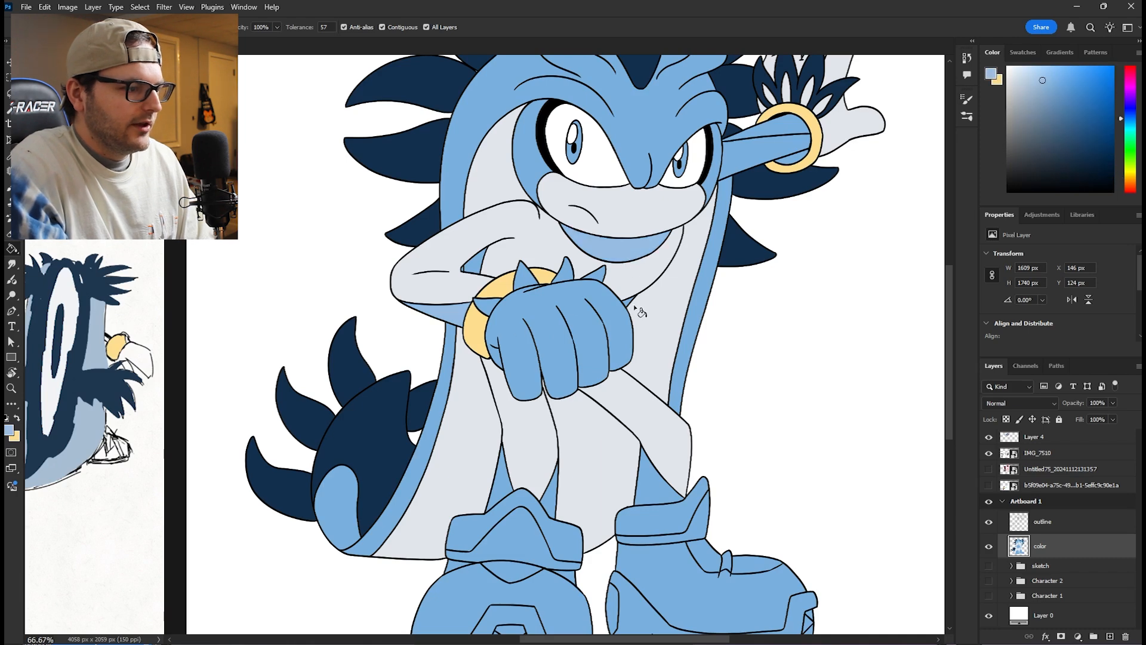
pyautogui.scroll(-3, 663, 353)
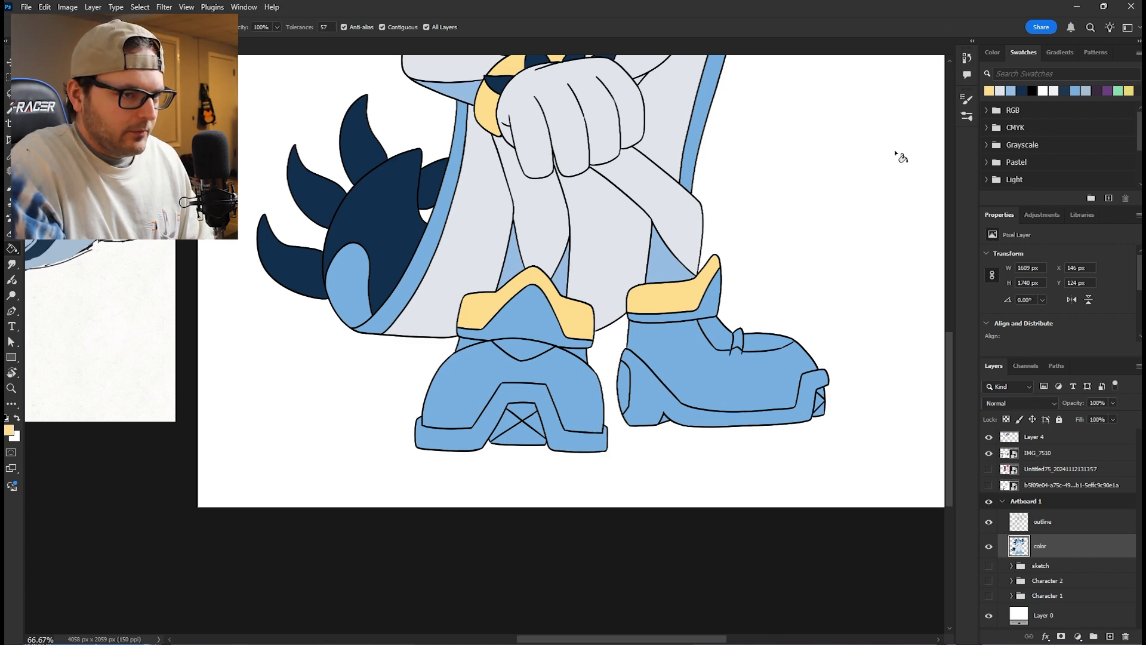
pyautogui.press('x')
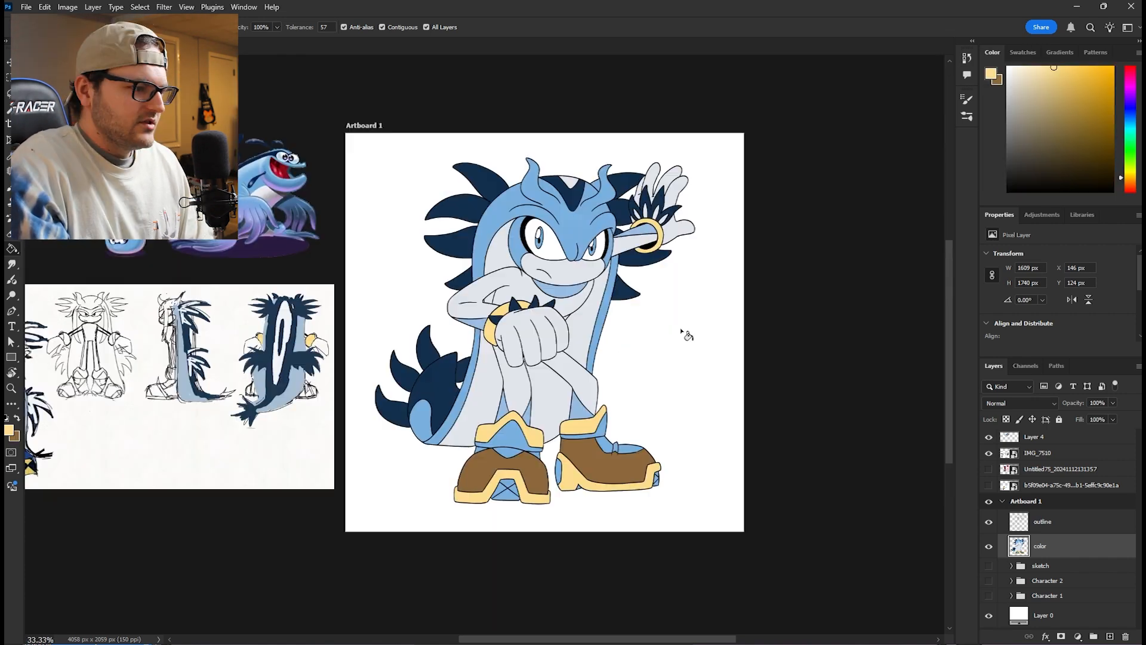
# - Following the reference sheet, recolor the skin lighter blue, hands and shoe details white, irises purple and inner cape markings navy, using a new layer above color
pyautogui.moveTo(275, 469); pyautogui.dragTo(560, 394)
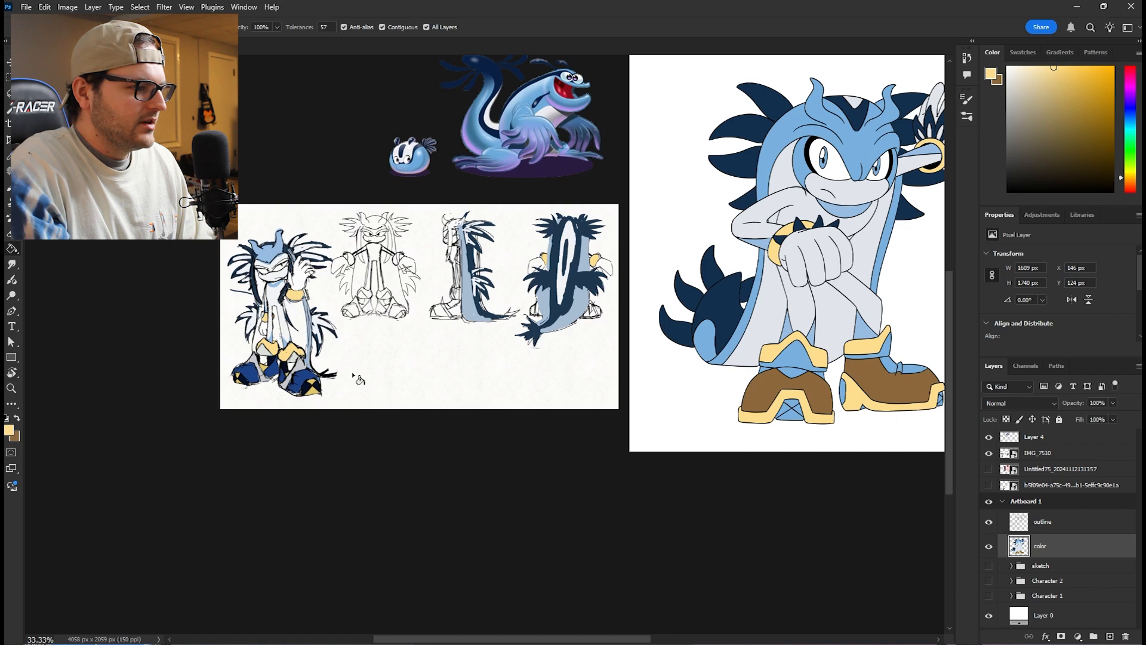
pyautogui.moveTo(836, 365); pyautogui.dragTo(583, 339)
pyautogui.moveTo(669, 348); pyautogui.dragTo(602, 372)
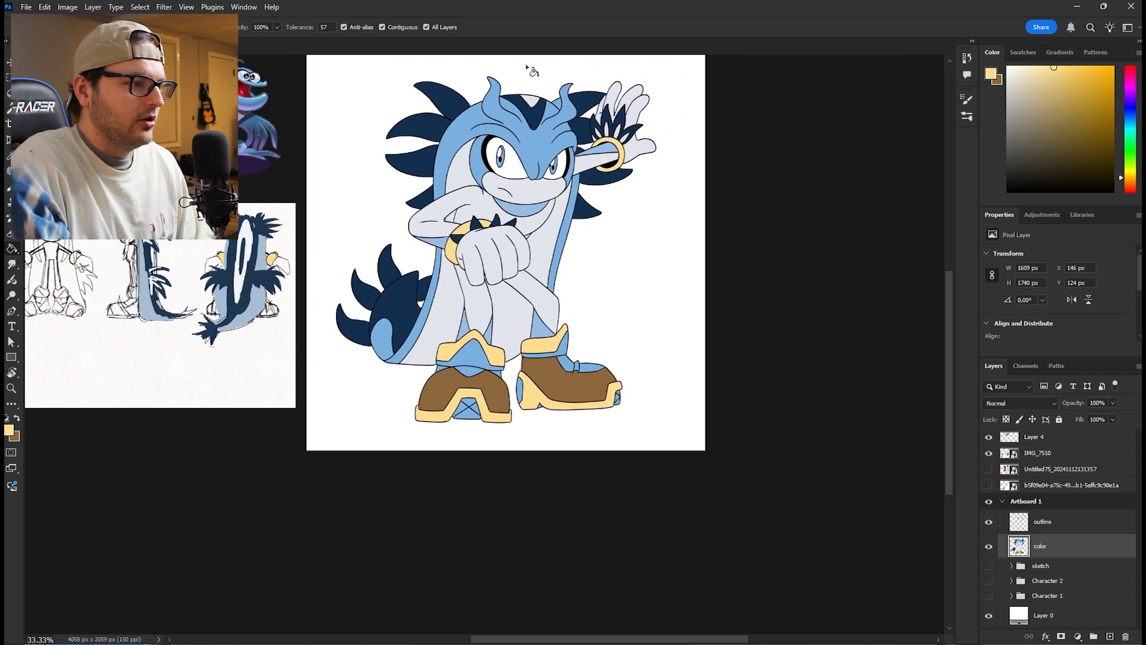
pyautogui.moveTo(545, 351); pyautogui.dragTo(604, 358)
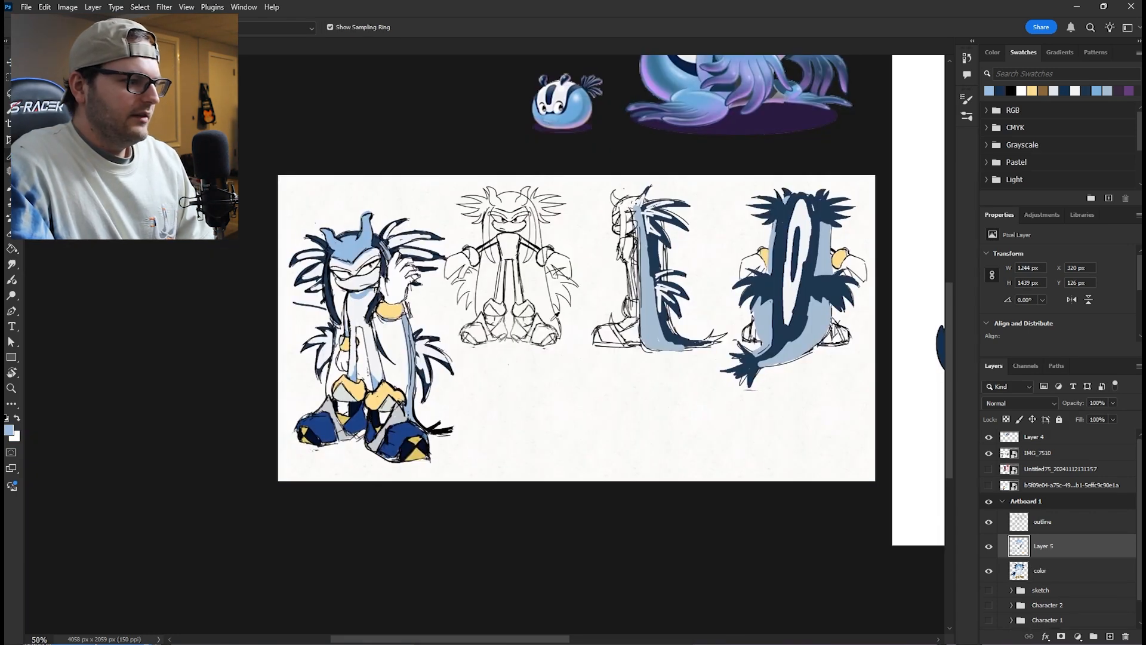
pyautogui.moveTo(736, 285); pyautogui.dragTo(197, 393)
pyautogui.moveTo(398, 304); pyautogui.dragTo(446, 387)
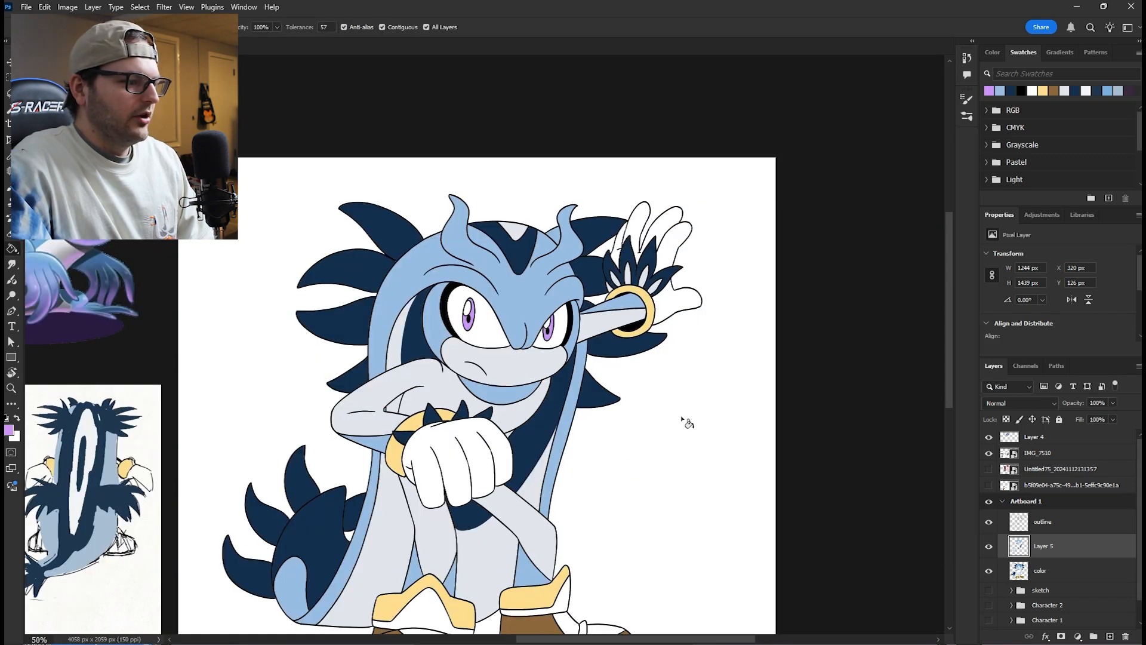
pyautogui.moveTo(616, 364); pyautogui.dragTo(705, 274)
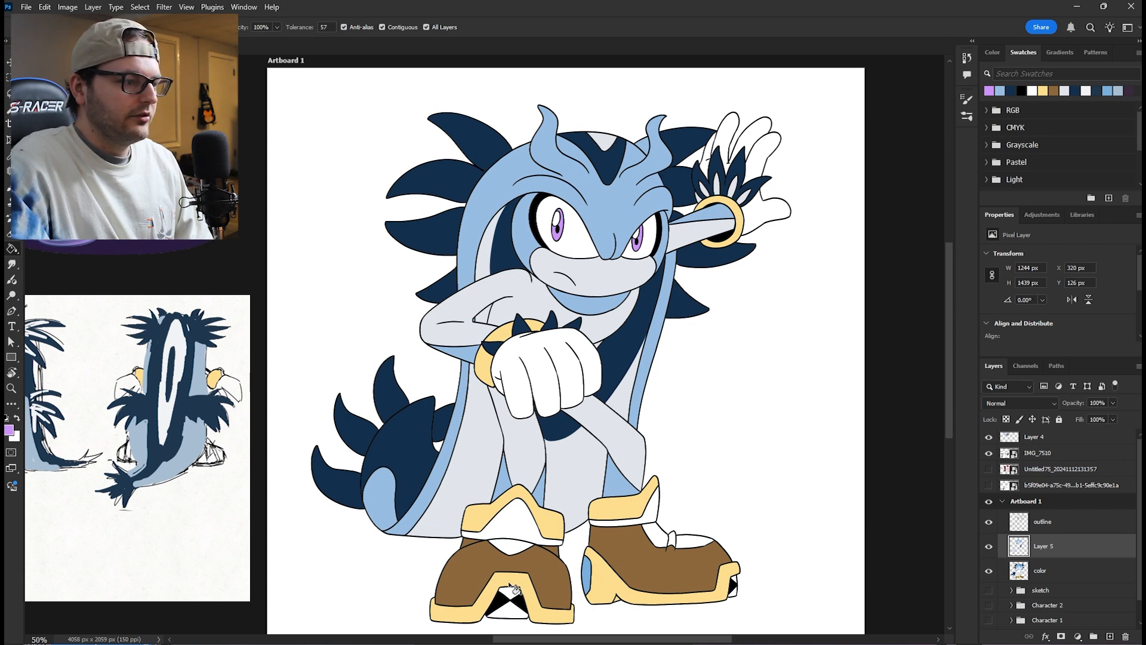
# - Compare the colored character with its reference sheet and select the dark navy swatch for filling
pyautogui.hscroll(-5, 696, 433)
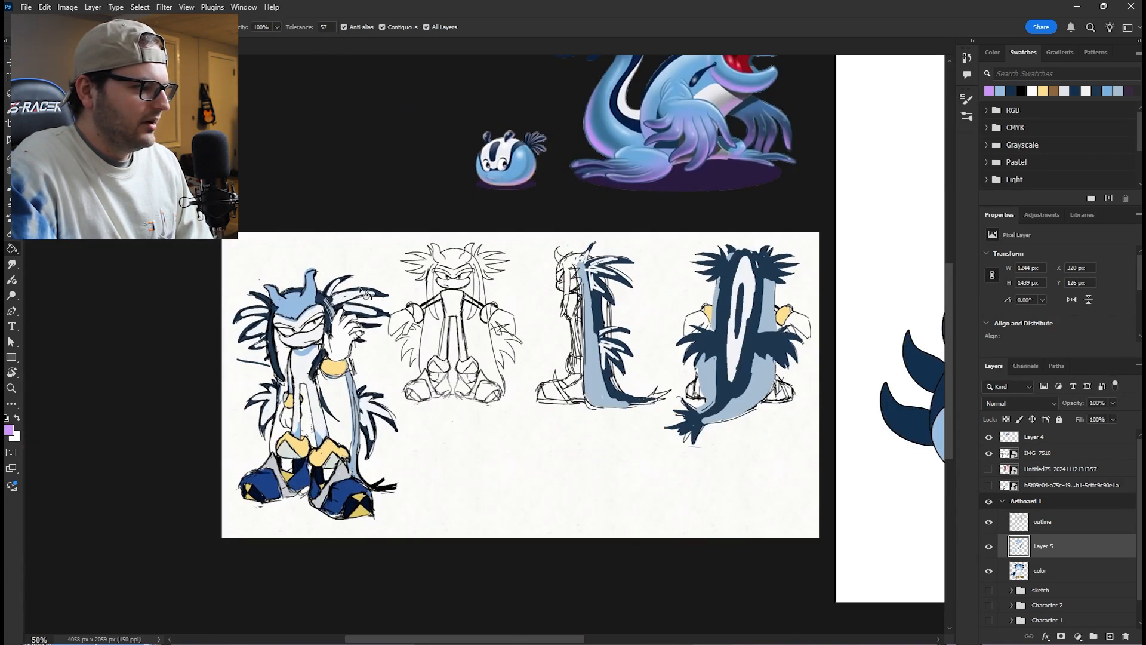
pyautogui.moveTo(782, 345)
pyautogui.mouseDown()
pyautogui.moveTo(587, 337)
pyautogui.moveTo(225, 450)
pyautogui.moveTo(152, 451)
pyautogui.mouseUp()
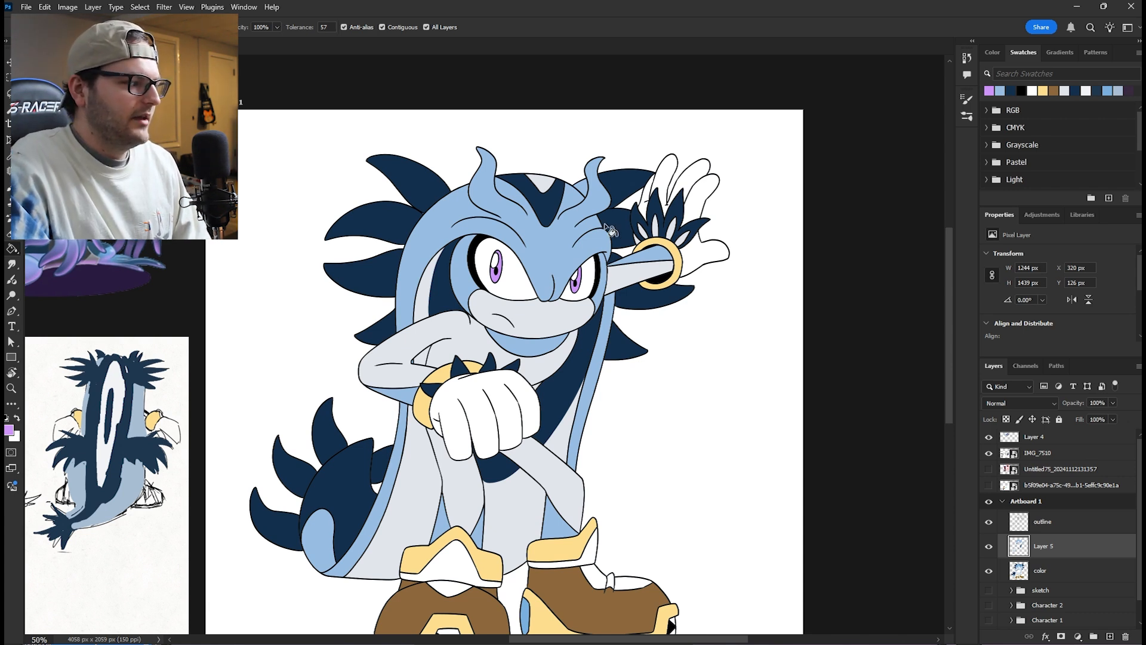
pyautogui.click(1011, 90)
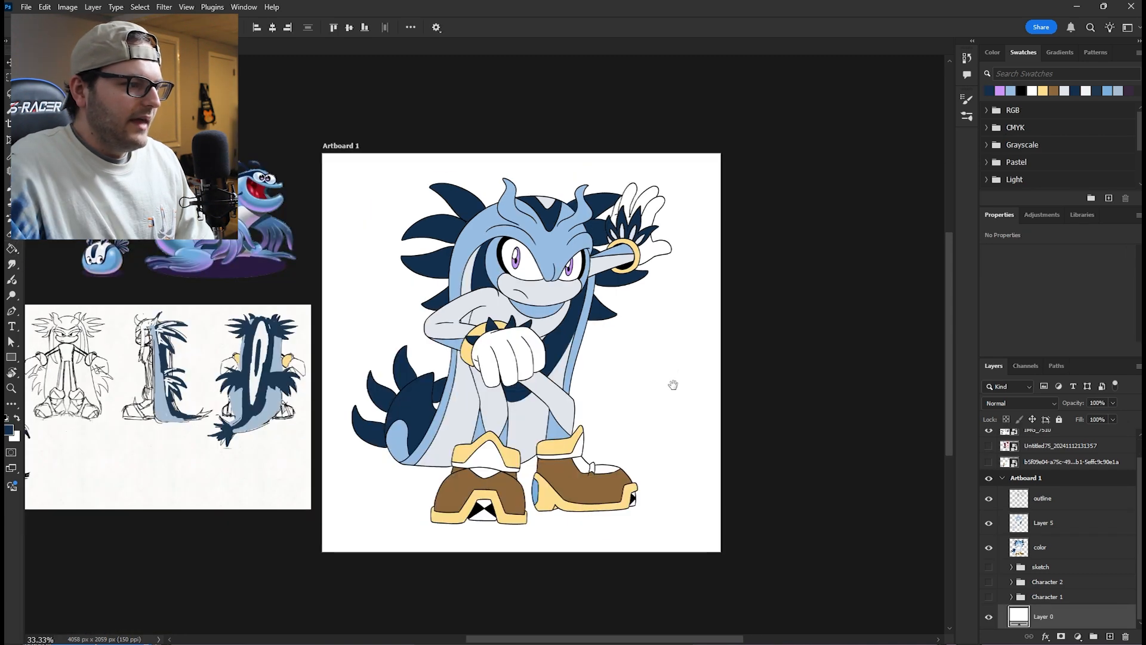
pyautogui.moveTo(675, 387); pyautogui.dragTo(814, 379)
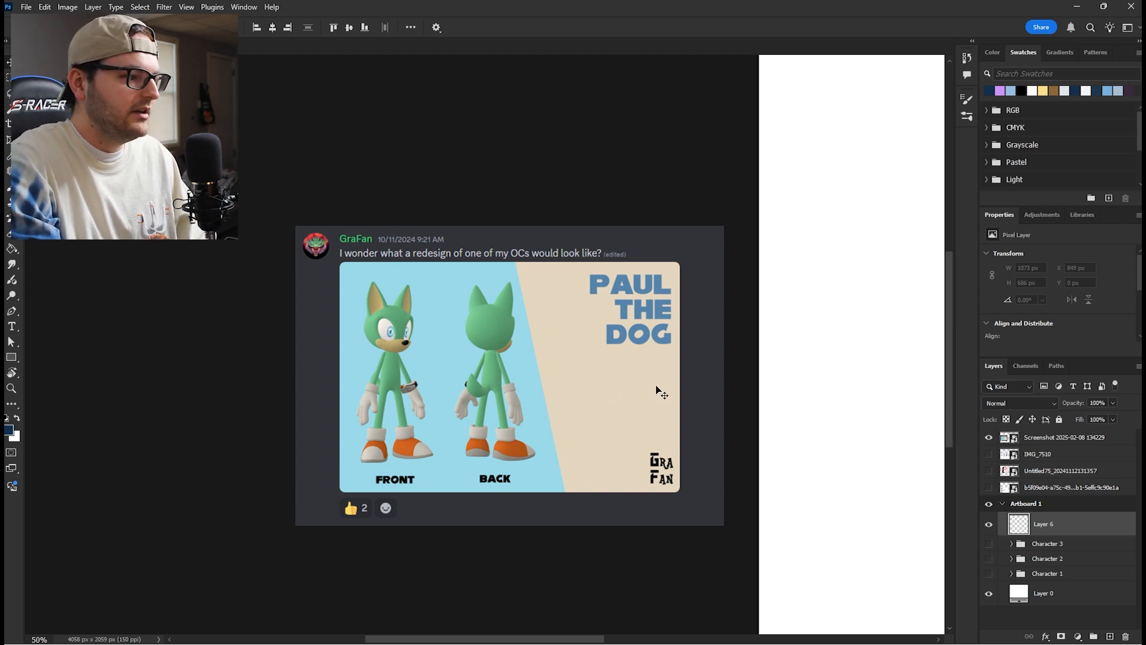
# - Paste a corgi photo onto the blank artboard as an extra reference for Paul the Dog
pyautogui.hotkey('ctrl', '-')
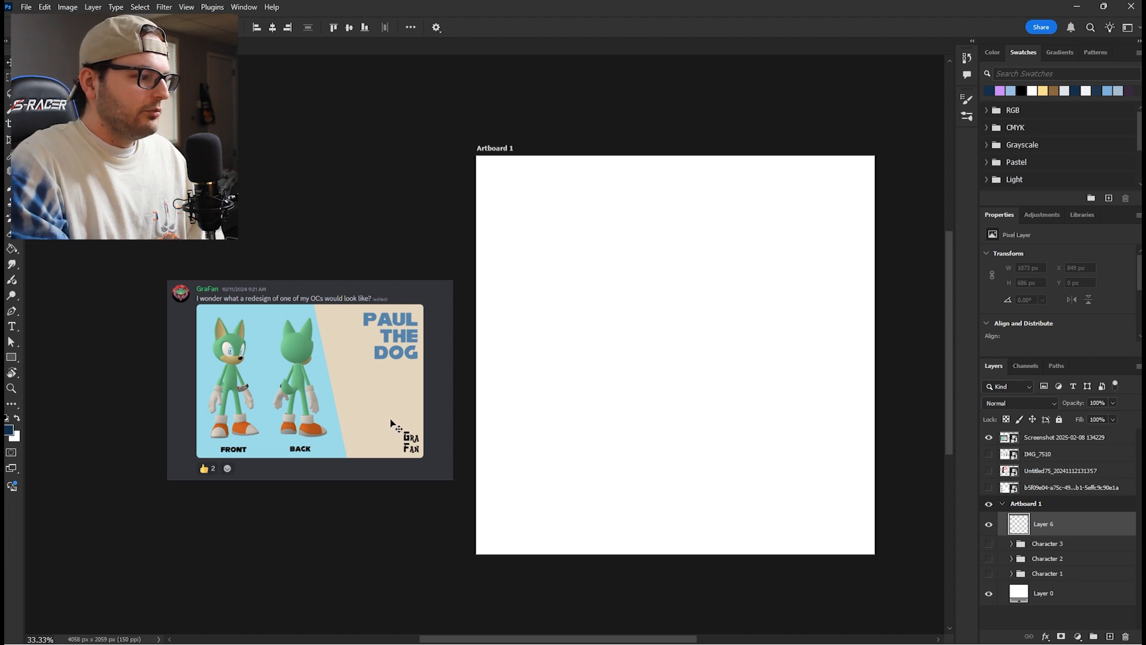
pyautogui.press('b')
pyautogui.moveTo(394, 425); pyautogui.dragTo(484, 407)
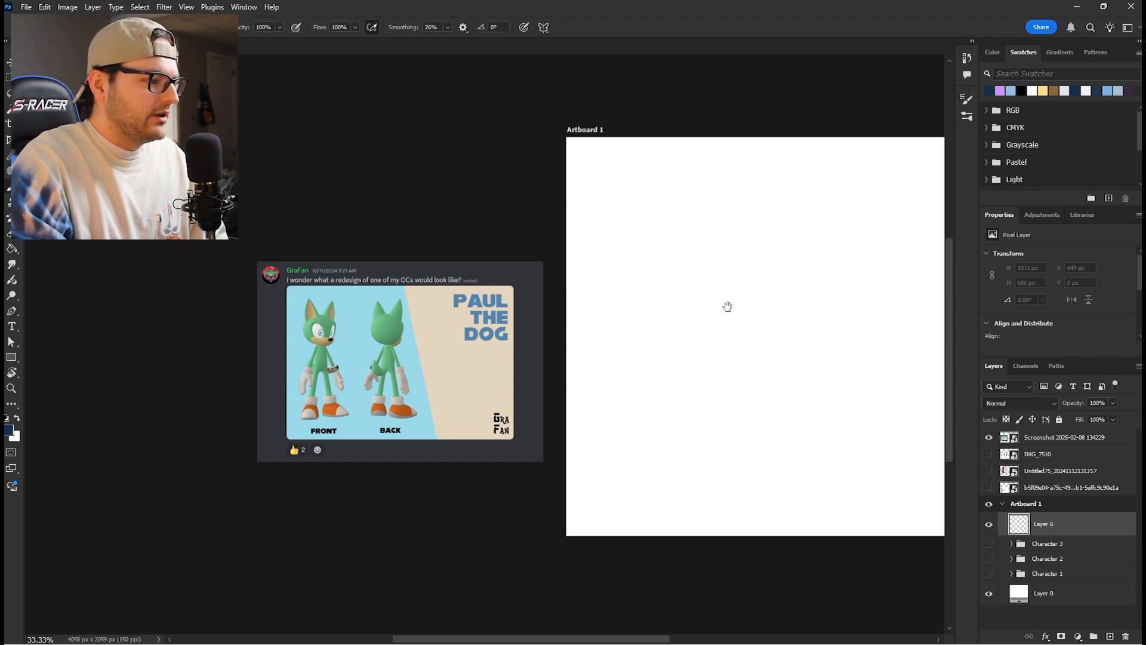
pyautogui.moveTo(727, 306); pyautogui.dragTo(510, 313)
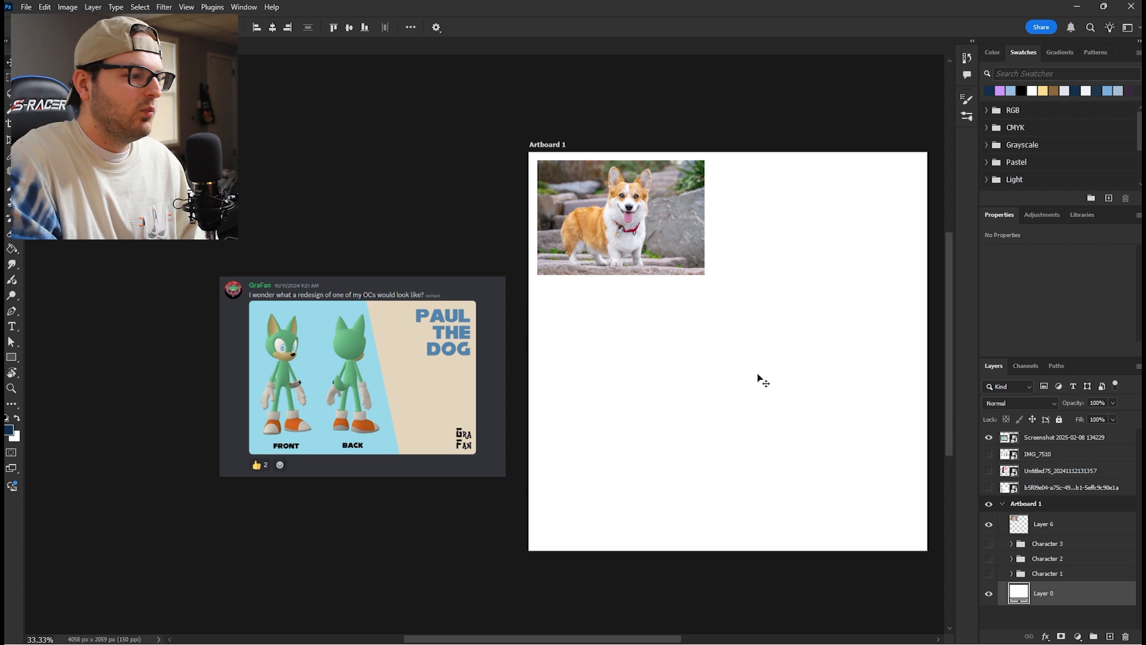
# - Rough out Paul the Dog's head, outstretched hand and large shoes as light construction lines on a sketch layer
pyautogui.moveTo(752, 381)
pyautogui.mouseDown()
pyautogui.moveTo(568, 340)
pyautogui.moveTo(576, 326)
pyautogui.mouseUp()
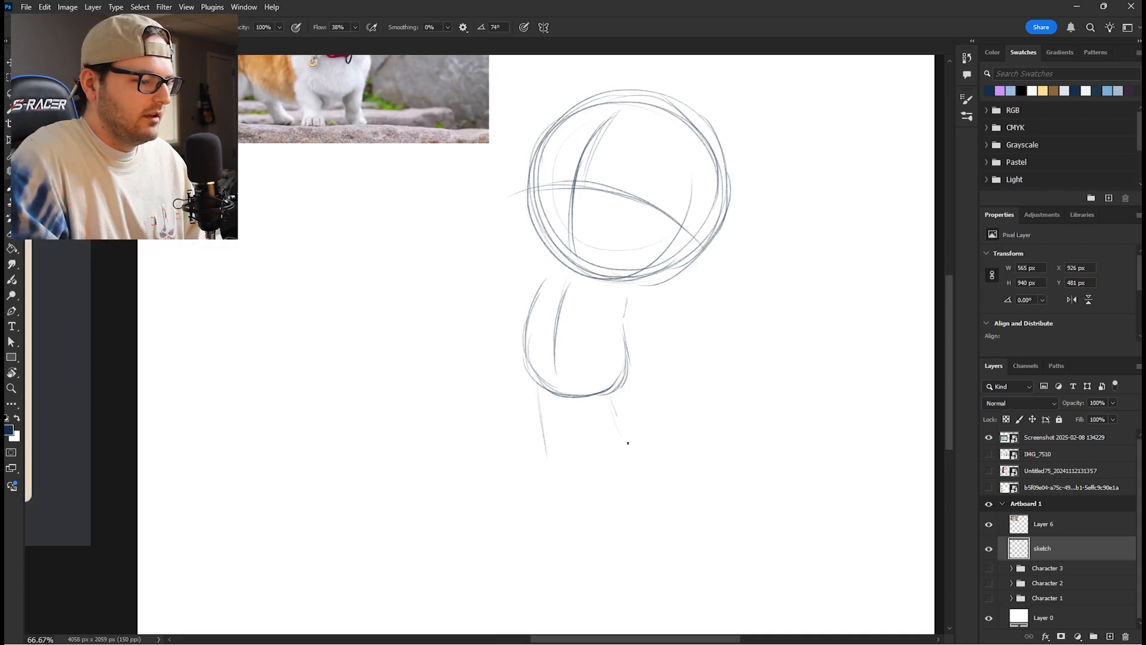
pyautogui.moveTo(612, 400); pyautogui.dragTo(627, 451)
pyautogui.moveTo(610, 397)
pyautogui.mouseDown()
pyautogui.moveTo(629, 454)
pyautogui.moveTo(570, 291)
pyautogui.mouseUp()
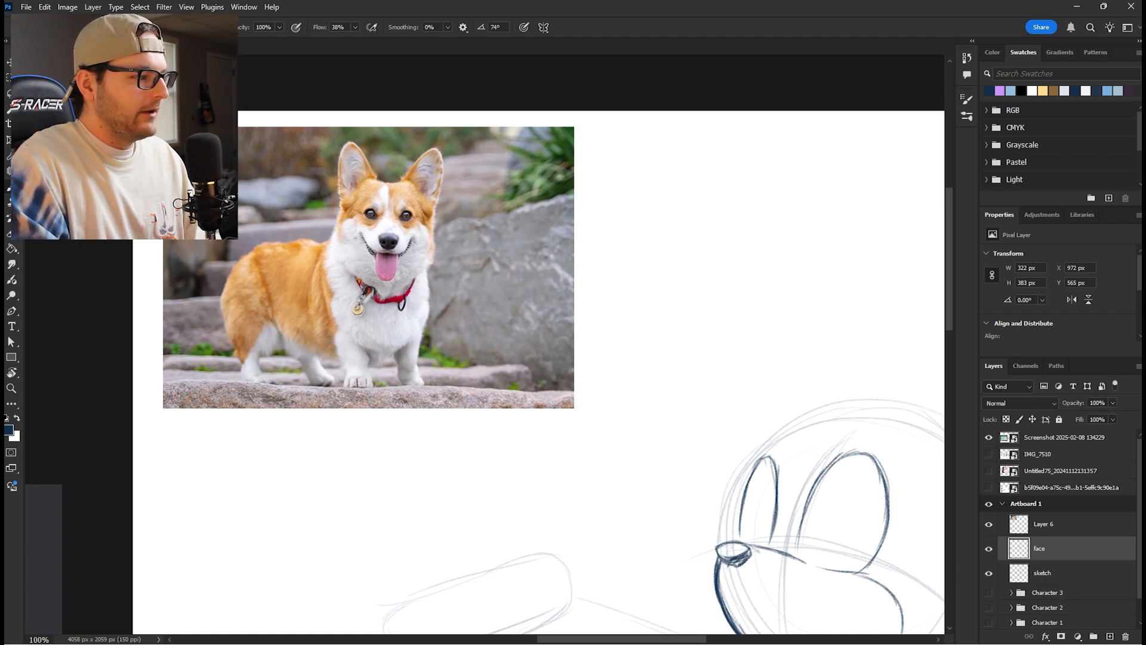
# - Sketch the forehead stripe lines running up between the eyes and firm up the eye outlines on the face layer
pyautogui.moveTo(737, 429); pyautogui.dragTo(468, 237)
pyautogui.hotkey('ctrl', '+')
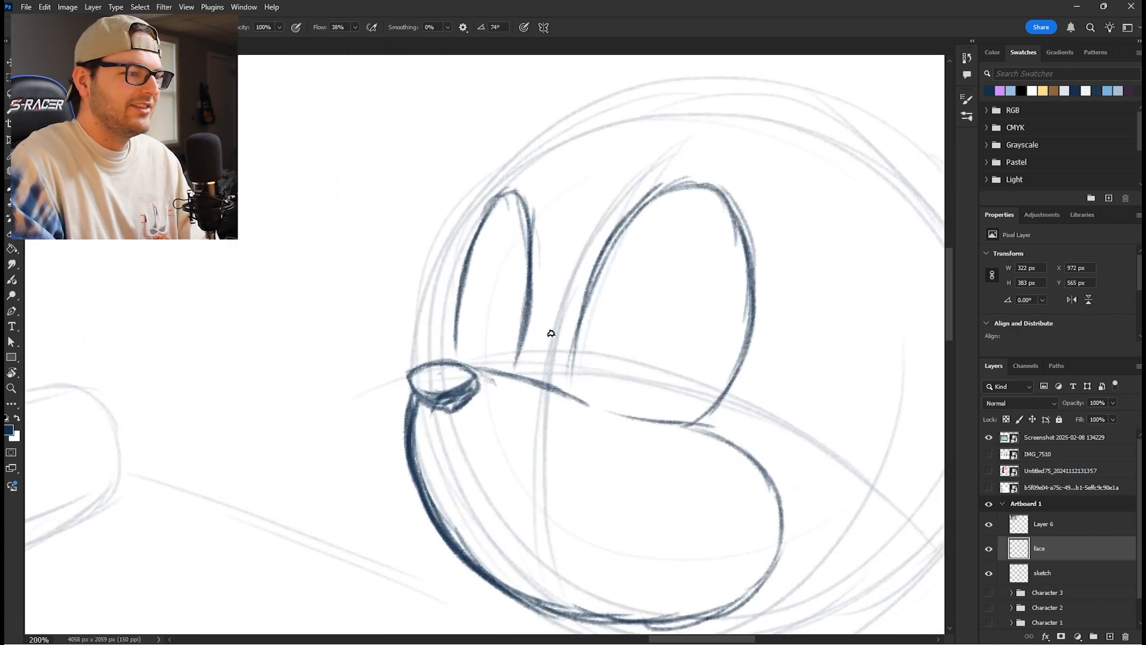
pyautogui.moveTo(610, 314); pyautogui.dragTo(439, 329)
pyautogui.moveTo(436, 254); pyautogui.dragTo(483, 186)
pyautogui.moveTo(450, 235); pyautogui.dragTo(559, 132)
pyautogui.moveTo(495, 183); pyautogui.dragTo(560, 136)
pyautogui.moveTo(361, 299)
pyautogui.mouseDown()
pyautogui.moveTo(350, 214)
pyautogui.moveTo(356, 317)
pyautogui.mouseUp()
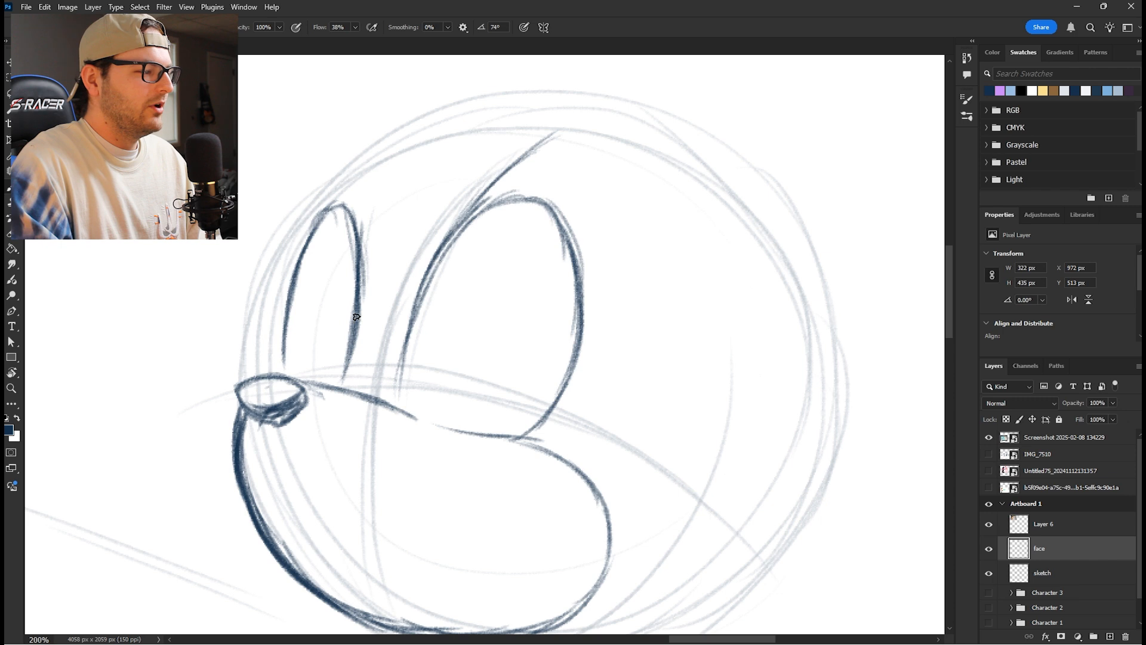
pyautogui.moveTo(363, 257); pyautogui.dragTo(395, 176)
pyautogui.moveTo(366, 245)
pyautogui.mouseDown()
pyautogui.moveTo(409, 156)
pyautogui.moveTo(362, 294)
pyautogui.mouseUp()
pyautogui.moveTo(356, 226)
pyautogui.mouseDown()
pyautogui.moveTo(360, 301)
pyautogui.moveTo(359, 272)
pyautogui.mouseUp()
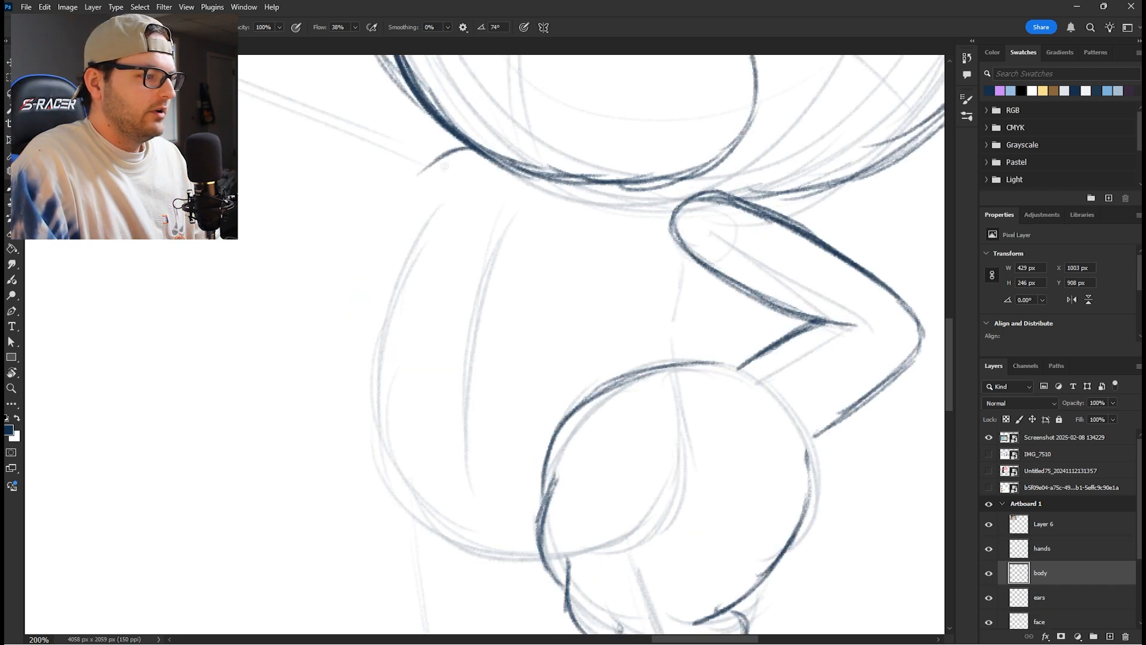
# - Sketch the tall pointed ears above the head on a separate ears layer
pyautogui.moveTo(410, 202)
pyautogui.mouseDown()
pyautogui.moveTo(466, 146)
pyautogui.moveTo(406, 205)
pyautogui.mouseUp()
pyautogui.moveTo(447, 148)
pyautogui.mouseDown()
pyautogui.moveTo(399, 257)
pyautogui.moveTo(402, 289)
pyautogui.moveTo(458, 394)
pyautogui.moveTo(624, 287)
pyautogui.mouseUp()
pyautogui.moveTo(664, 183)
pyautogui.mouseDown()
pyautogui.moveTo(648, 202)
pyautogui.moveTo(637, 260)
pyautogui.moveTo(651, 266)
pyautogui.moveTo(544, 330)
pyautogui.moveTo(473, 400)
pyautogui.moveTo(520, 375)
pyautogui.moveTo(637, 231)
pyautogui.moveTo(663, 203)
pyautogui.mouseUp()
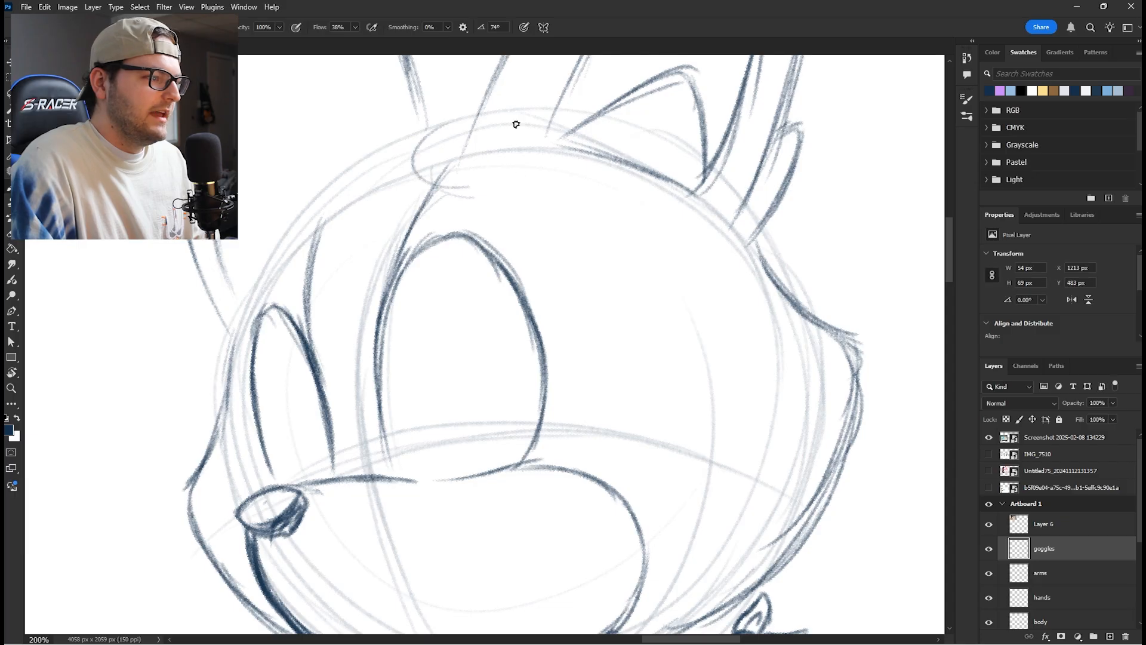
# - Sketch the body and arms, and draw goggles resting on the forehead on their own goggles layer
pyautogui.moveTo(517, 120)
pyautogui.mouseDown()
pyautogui.moveTo(417, 133)
pyautogui.moveTo(645, 133)
pyautogui.moveTo(603, 90)
pyautogui.moveTo(640, 173)
pyautogui.moveTo(573, 192)
pyautogui.moveTo(640, 176)
pyautogui.moveTo(454, 195)
pyautogui.moveTo(426, 155)
pyautogui.moveTo(513, 89)
pyautogui.moveTo(447, 116)
pyautogui.mouseUp()
pyautogui.moveTo(668, 166)
pyautogui.mouseDown()
pyautogui.moveTo(653, 202)
pyautogui.moveTo(567, 234)
pyautogui.mouseUp()
pyautogui.moveTo(672, 190)
pyautogui.mouseDown()
pyautogui.moveTo(507, 237)
pyautogui.moveTo(425, 215)
pyautogui.mouseUp()
pyautogui.moveTo(446, 222); pyautogui.dragTo(409, 195)
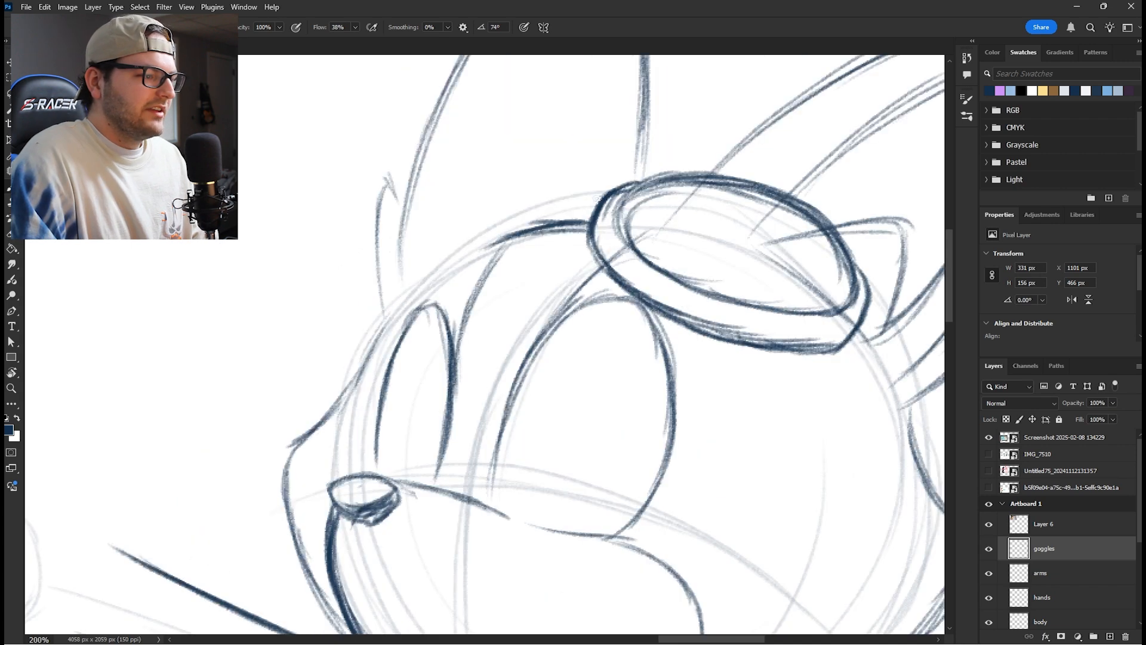
pyautogui.moveTo(600, 198)
pyautogui.mouseDown()
pyautogui.moveTo(520, 204)
pyautogui.moveTo(491, 222)
pyautogui.mouseUp()
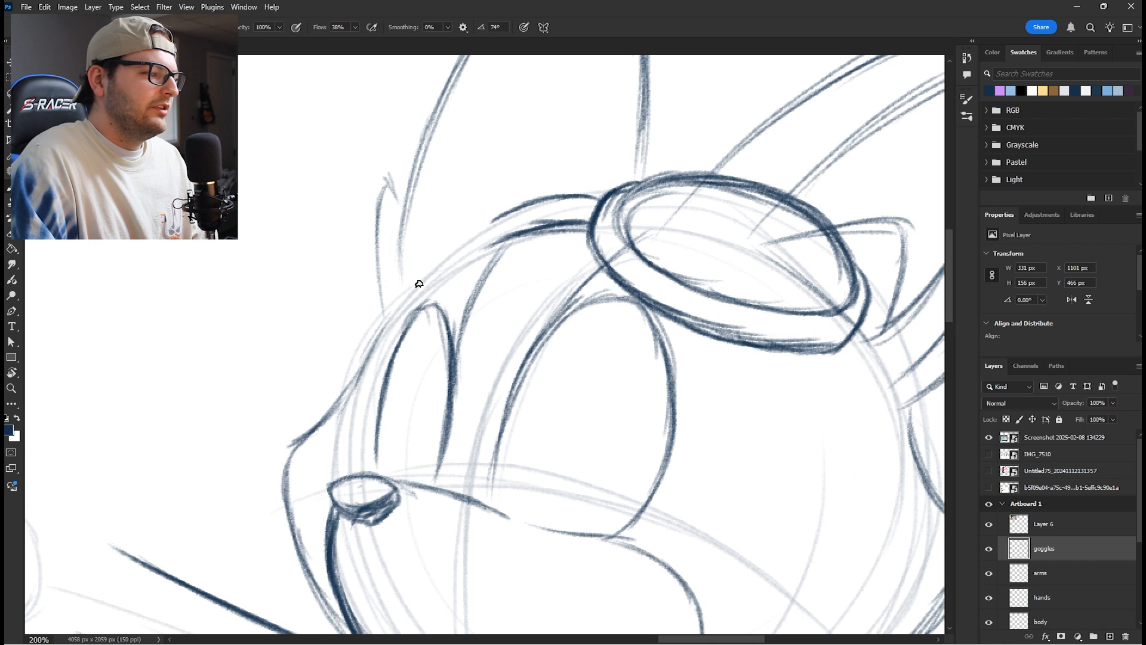
pyautogui.moveTo(485, 206)
pyautogui.mouseDown()
pyautogui.moveTo(371, 280)
pyautogui.moveTo(481, 195)
pyautogui.mouseUp()
pyautogui.moveTo(362, 275)
pyautogui.mouseDown()
pyautogui.moveTo(343, 296)
pyautogui.moveTo(347, 317)
pyautogui.moveTo(366, 307)
pyautogui.moveTo(358, 316)
pyautogui.mouseUp()
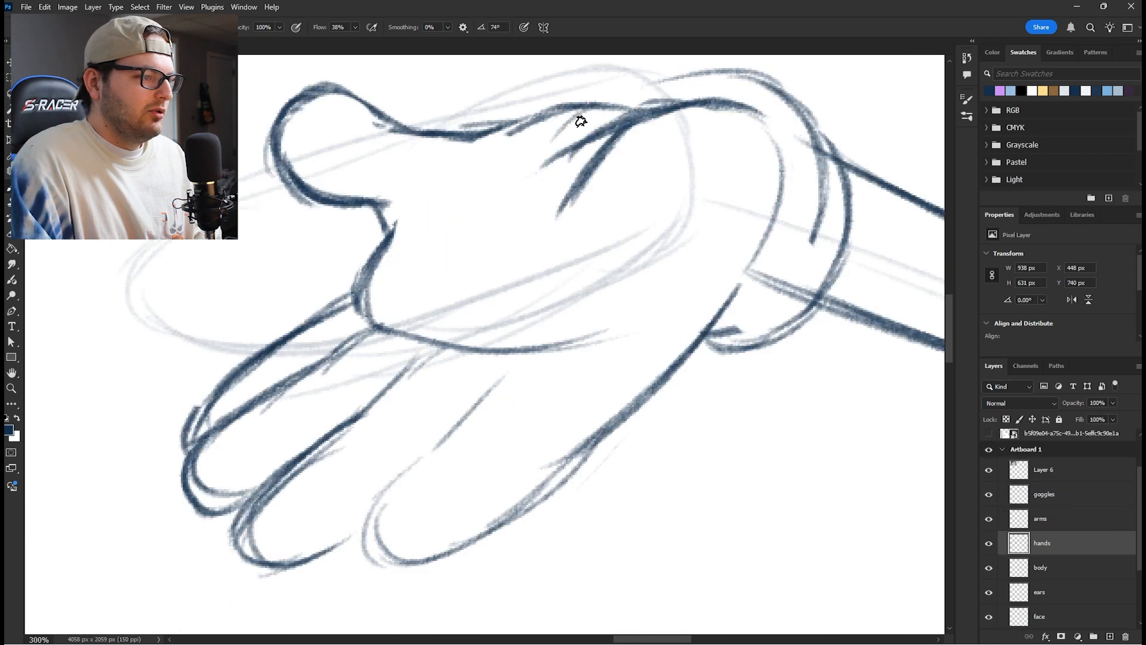
# - Draw a paw symbol with a central ring, connecting band and small toe pads on the outstretched palm
pyautogui.moveTo(580, 121)
pyautogui.mouseDown()
pyautogui.moveTo(540, 146)
pyautogui.moveTo(593, 107)
pyautogui.moveTo(504, 198)
pyautogui.mouseUp()
pyautogui.moveTo(540, 144)
pyautogui.mouseDown()
pyautogui.moveTo(507, 194)
pyautogui.moveTo(442, 215)
pyautogui.moveTo(537, 308)
pyautogui.mouseUp()
pyautogui.moveTo(573, 182)
pyautogui.mouseDown()
pyautogui.moveTo(600, 254)
pyautogui.moveTo(565, 302)
pyautogui.moveTo(530, 312)
pyautogui.mouseUp()
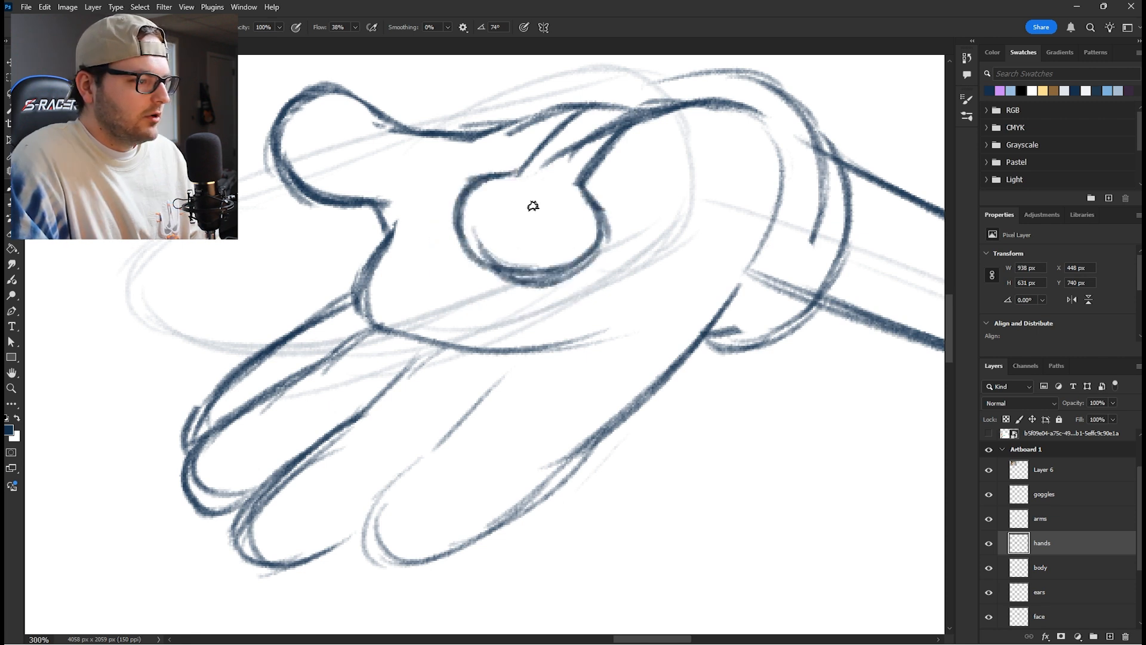
pyautogui.moveTo(540, 196)
pyautogui.mouseDown()
pyautogui.moveTo(497, 213)
pyautogui.moveTo(518, 193)
pyautogui.moveTo(565, 221)
pyautogui.moveTo(505, 251)
pyautogui.moveTo(499, 200)
pyautogui.mouseUp()
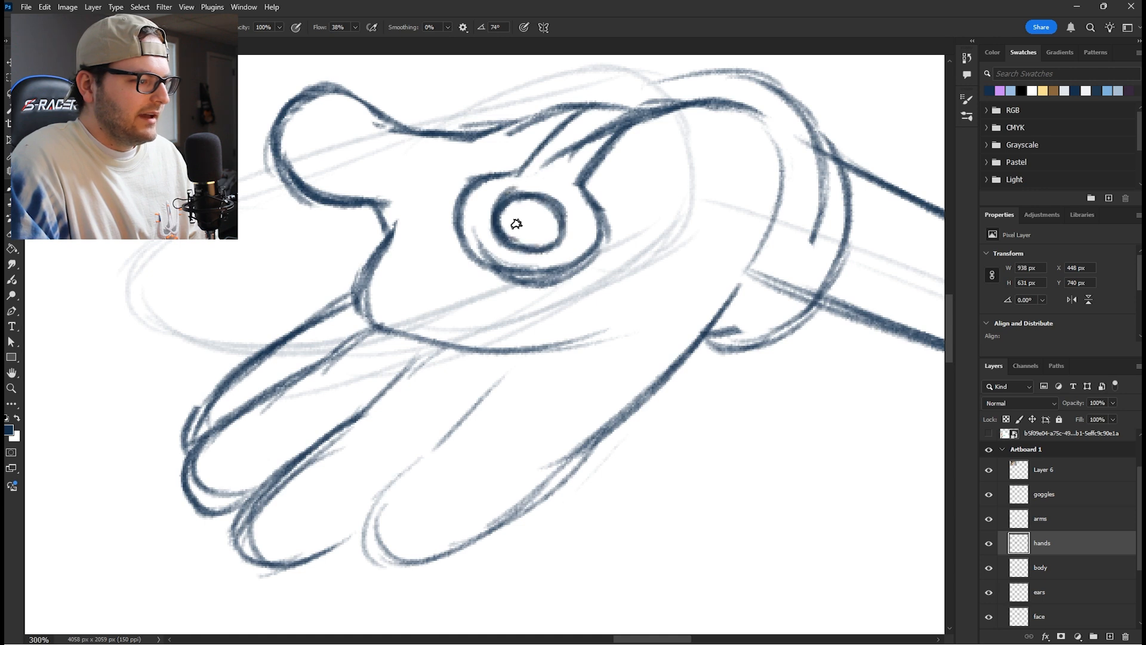
pyautogui.moveTo(432, 228)
pyautogui.mouseDown()
pyautogui.moveTo(436, 259)
pyautogui.moveTo(431, 227)
pyautogui.mouseUp()
pyautogui.moveTo(458, 286)
pyautogui.mouseDown()
pyautogui.moveTo(475, 312)
pyautogui.moveTo(491, 300)
pyautogui.mouseUp()
pyautogui.moveTo(573, 293); pyautogui.dragTo(565, 294)
pyautogui.moveTo(634, 251)
pyautogui.mouseDown()
pyautogui.moveTo(622, 264)
pyautogui.moveTo(636, 278)
pyautogui.mouseUp()
pyautogui.moveTo(478, 291); pyautogui.dragTo(479, 309)
# - Draw a matching paw symbol on the glove at the hip and sketch the back leg
pyautogui.hotkey('ctrl', '-')
pyautogui.hotkey('ctrl', '-')
pyautogui.hotkey('ctrl', '-')
pyautogui.moveTo(667, 370); pyautogui.dragTo(602, 304)
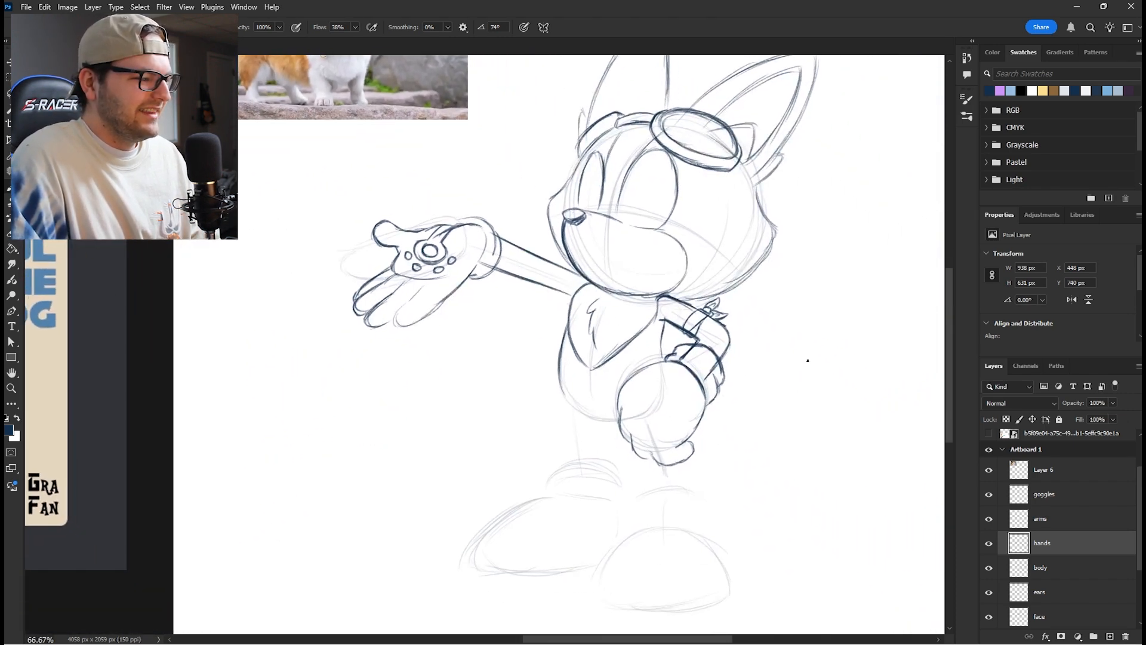
pyautogui.moveTo(724, 398); pyautogui.dragTo(643, 283)
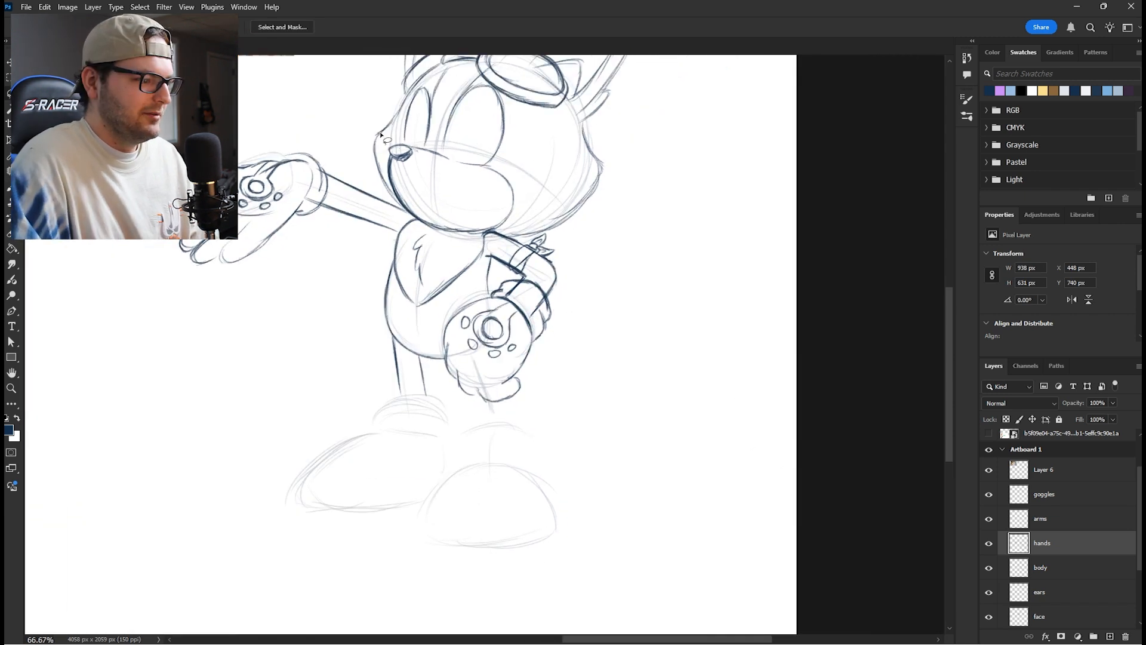
pyautogui.moveTo(596, 333); pyautogui.dragTo(694, 351)
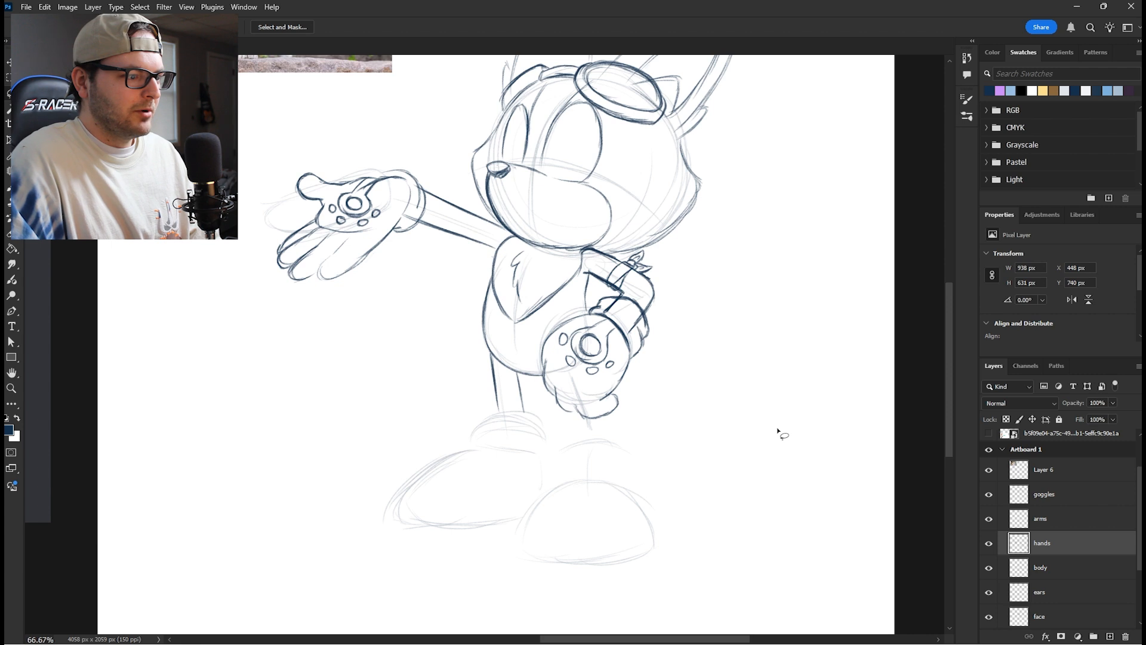
# - Add a shoes layer above goggles and sketch the back shoe's toe, tongue, buttoned cuff and lower edge
pyautogui.click(1046, 528)
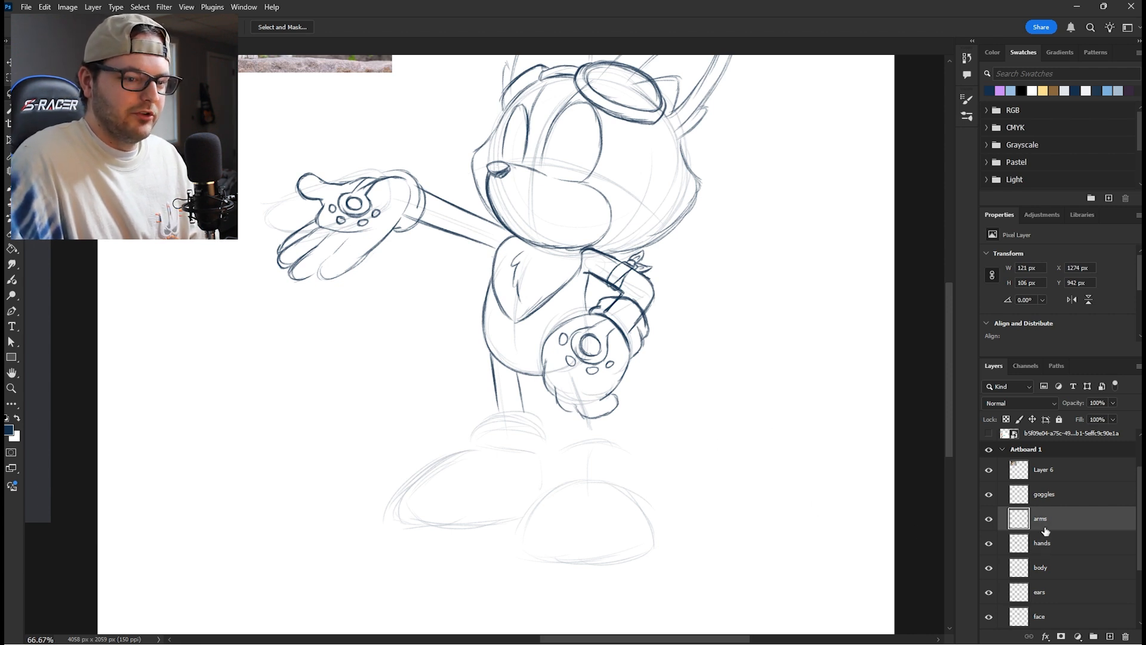
pyautogui.click(1054, 504)
pyautogui.moveTo(1112, 639)
pyautogui.moveTo(469, 239)
pyautogui.mouseDown()
pyautogui.moveTo(333, 263)
pyautogui.moveTo(295, 299)
pyautogui.mouseUp()
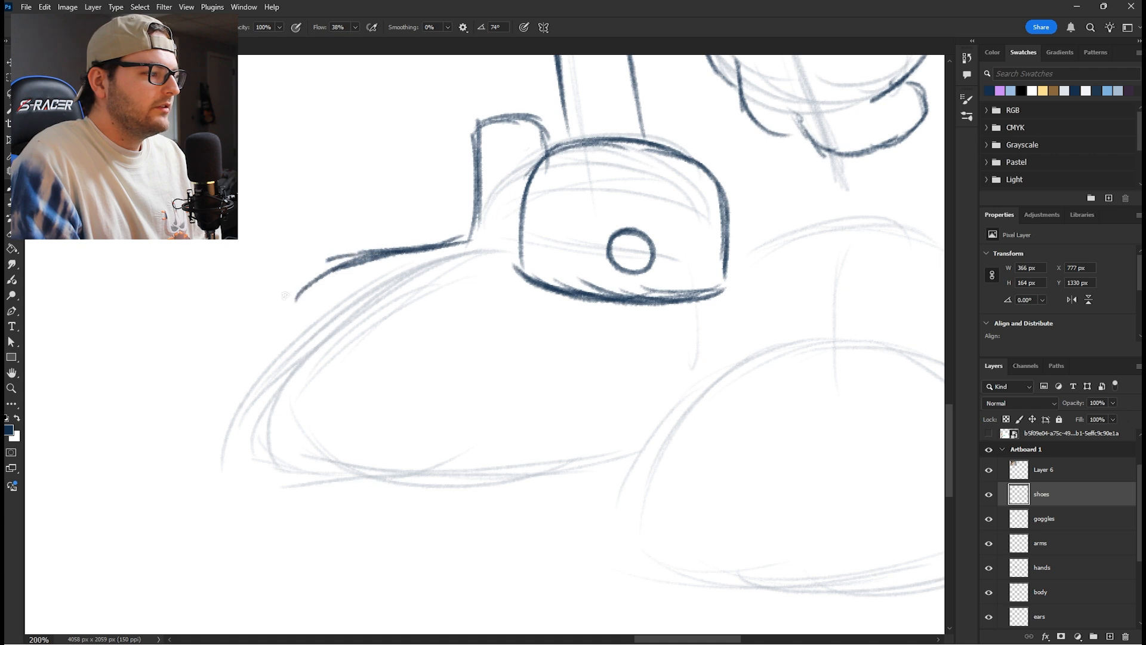
pyautogui.moveTo(349, 260)
pyautogui.mouseDown()
pyautogui.moveTo(259, 324)
pyautogui.moveTo(243, 435)
pyautogui.mouseUp()
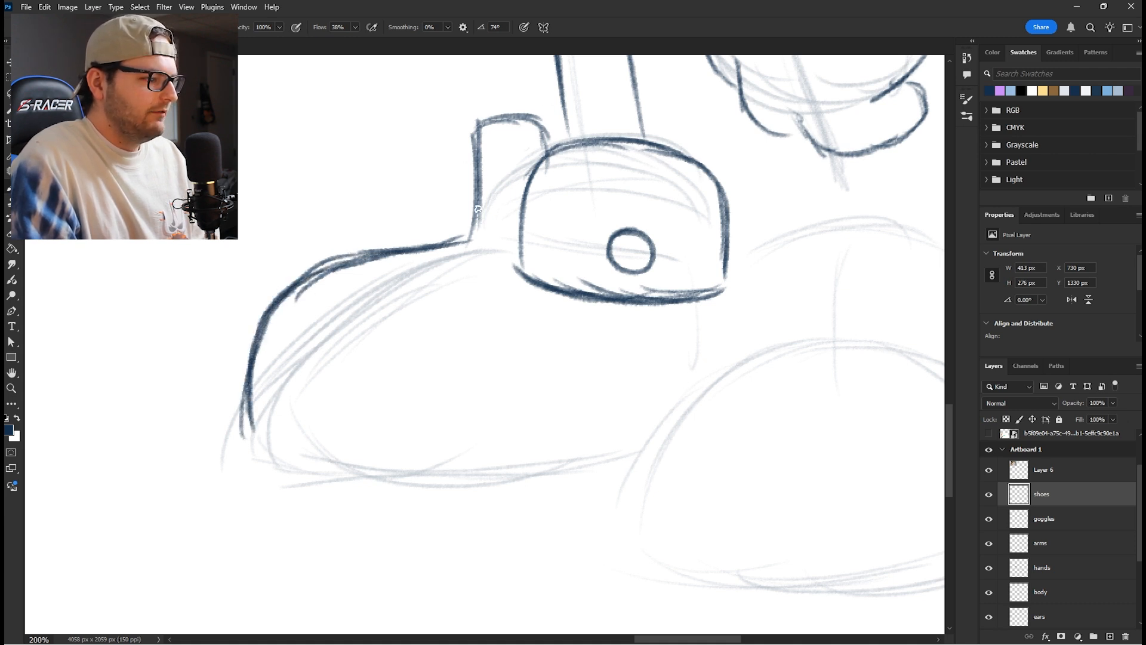
pyautogui.moveTo(245, 417)
pyautogui.mouseDown()
pyautogui.moveTo(638, 445)
pyautogui.moveTo(243, 427)
pyautogui.moveTo(228, 402)
pyautogui.moveTo(238, 422)
pyautogui.mouseUp()
pyautogui.press('e')
pyautogui.press('b')
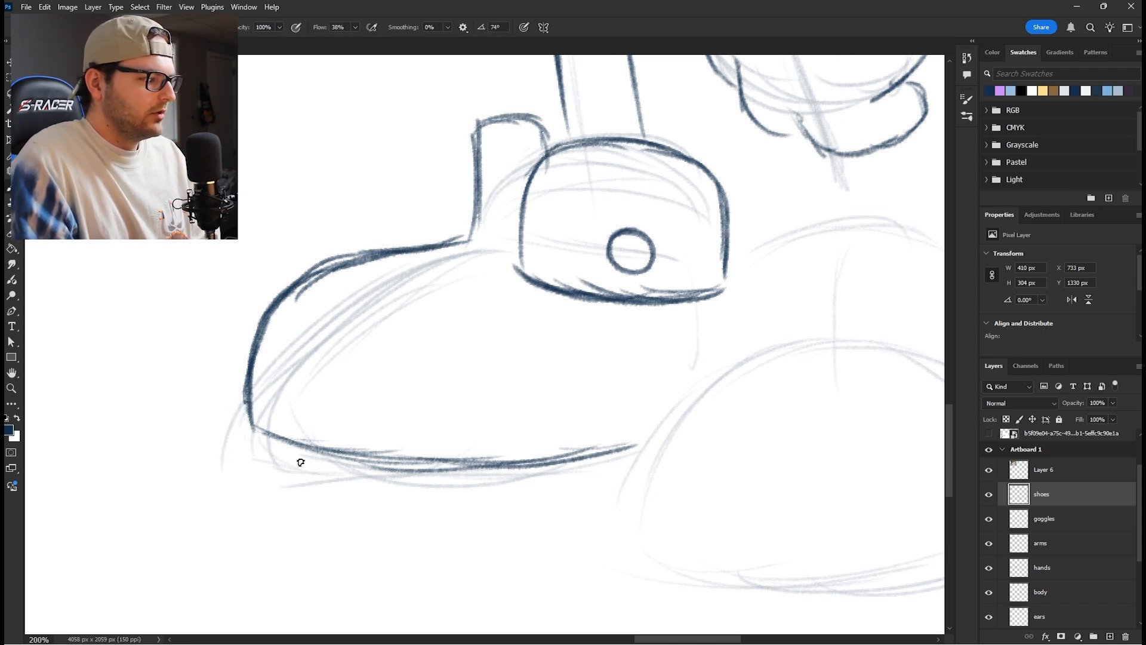
pyautogui.moveTo(422, 478)
pyautogui.mouseDown()
pyautogui.moveTo(458, 432)
pyautogui.moveTo(500, 435)
pyautogui.mouseUp()
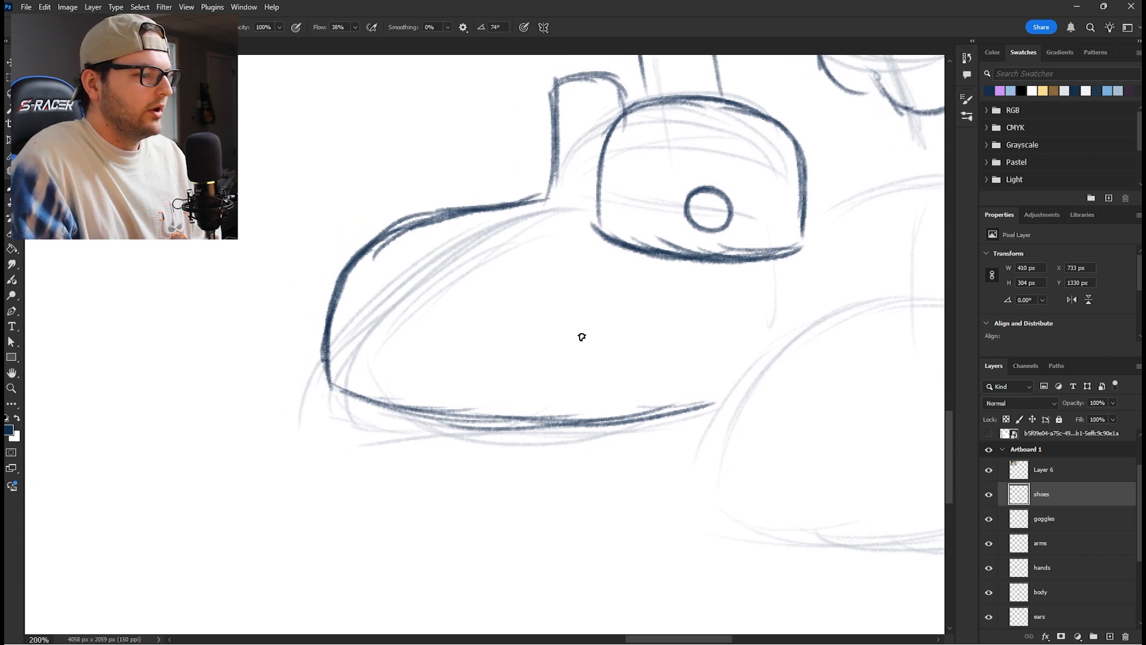
# - Sketch the front shoe on its own layer and draw paw prints on the tongues of both shoes
pyautogui.moveTo(760, 357); pyautogui.dragTo(471, 343)
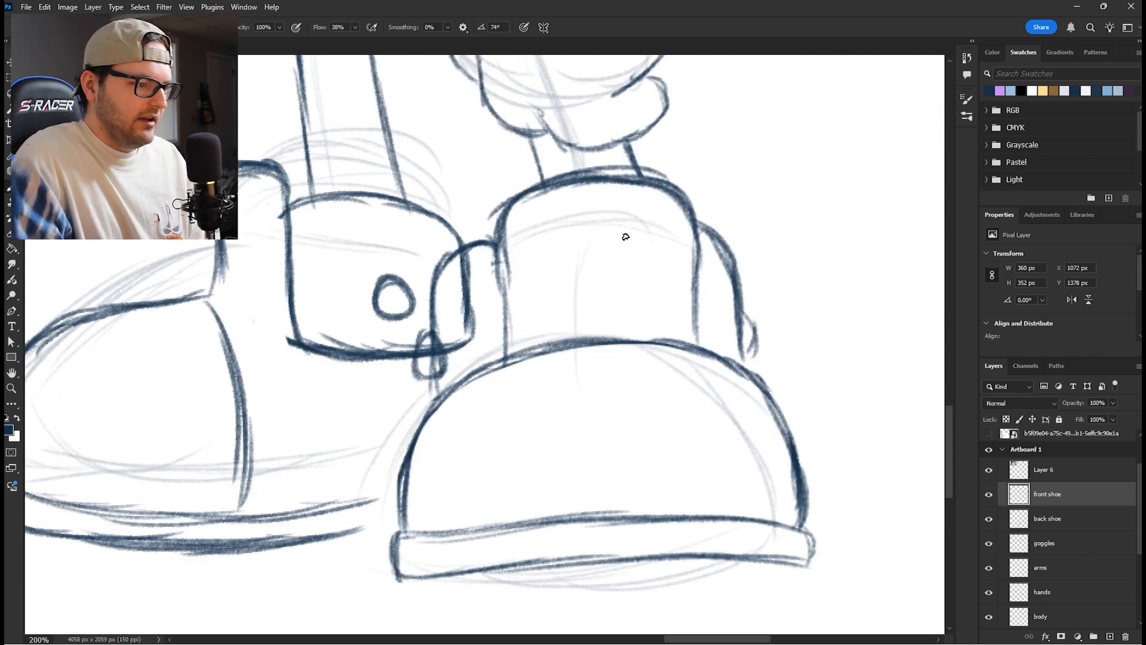
pyautogui.moveTo(624, 227)
pyautogui.mouseDown()
pyautogui.moveTo(584, 226)
pyautogui.moveTo(541, 266)
pyautogui.moveTo(550, 295)
pyautogui.moveTo(620, 297)
pyautogui.mouseUp()
pyautogui.moveTo(579, 237)
pyautogui.mouseDown()
pyautogui.moveTo(652, 253)
pyautogui.moveTo(655, 281)
pyautogui.moveTo(603, 302)
pyautogui.moveTo(636, 239)
pyautogui.moveTo(572, 253)
pyautogui.moveTo(570, 276)
pyautogui.moveTo(637, 255)
pyautogui.mouseUp()
pyautogui.moveTo(532, 251)
pyautogui.mouseDown()
pyautogui.moveTo(536, 226)
pyautogui.moveTo(531, 250)
pyautogui.mouseUp()
pyautogui.moveTo(564, 198)
pyautogui.mouseDown()
pyautogui.moveTo(570, 215)
pyautogui.moveTo(567, 198)
pyautogui.mouseUp()
pyautogui.moveTo(620, 196); pyautogui.dragTo(627, 194)
pyautogui.moveTo(662, 220); pyautogui.dragTo(664, 240)
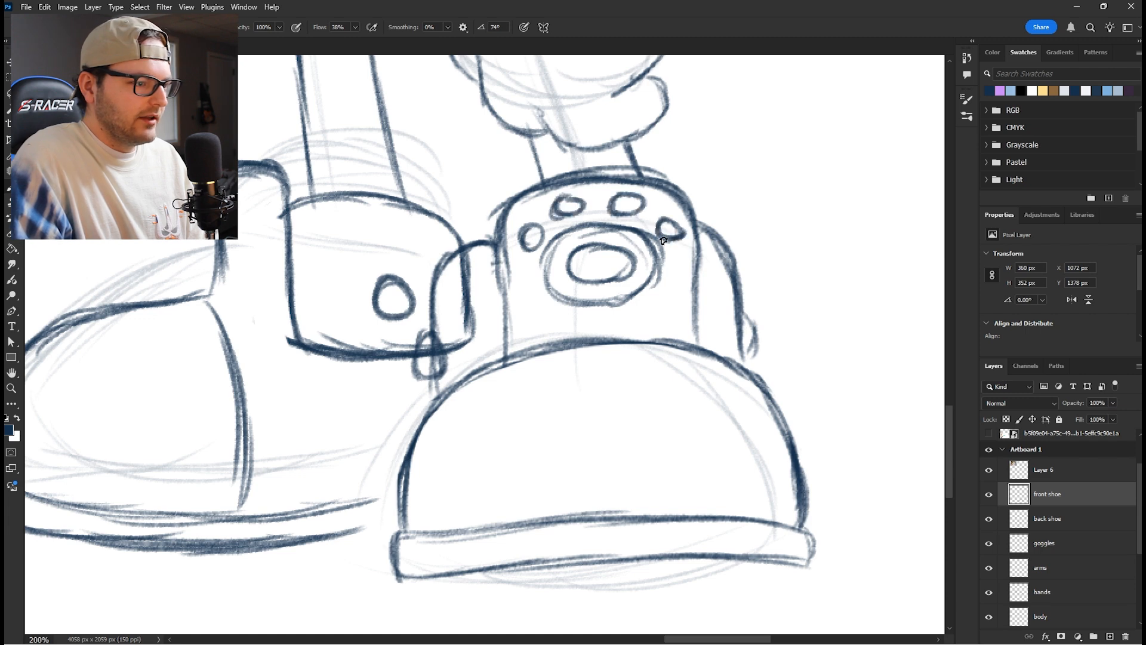
pyautogui.moveTo(394, 290); pyautogui.dragTo(611, 297)
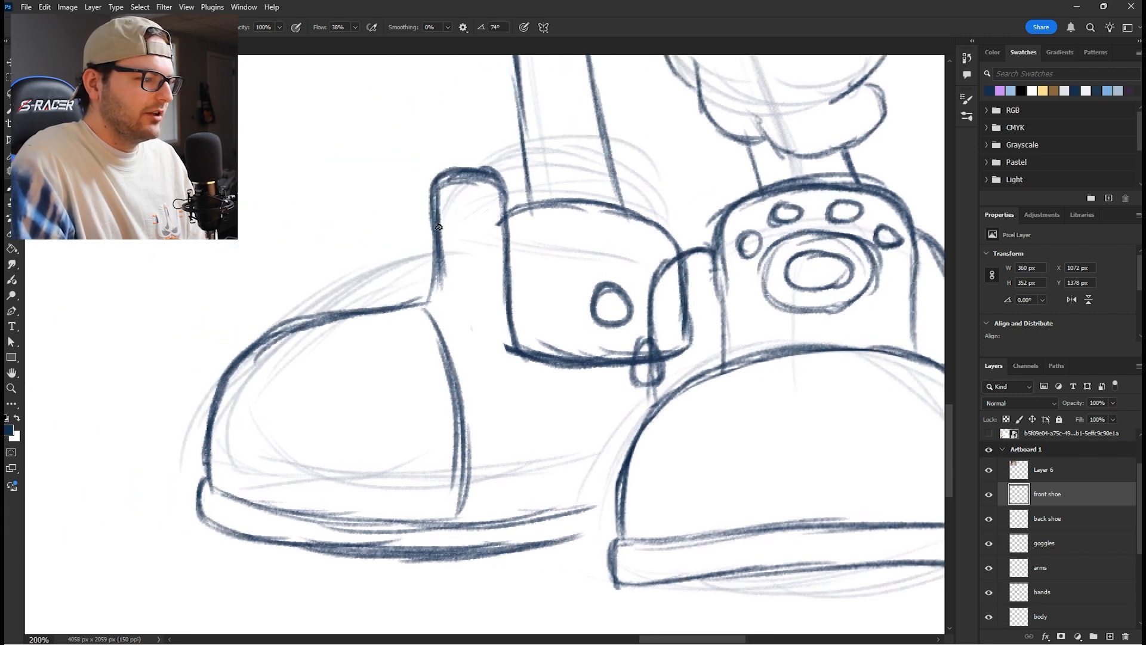
pyautogui.moveTo(439, 226); pyautogui.dragTo(465, 246)
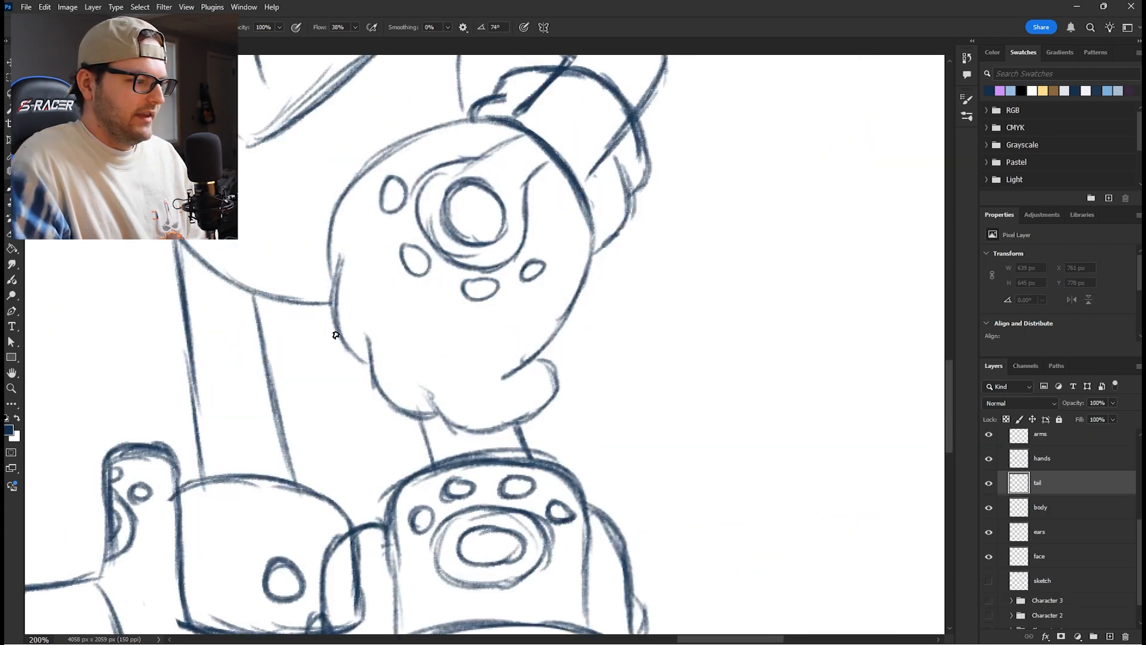
# - Sketch the tail behind the hip and hand on a separate tail layer
pyautogui.moveTo(293, 310); pyautogui.dragTo(361, 350)
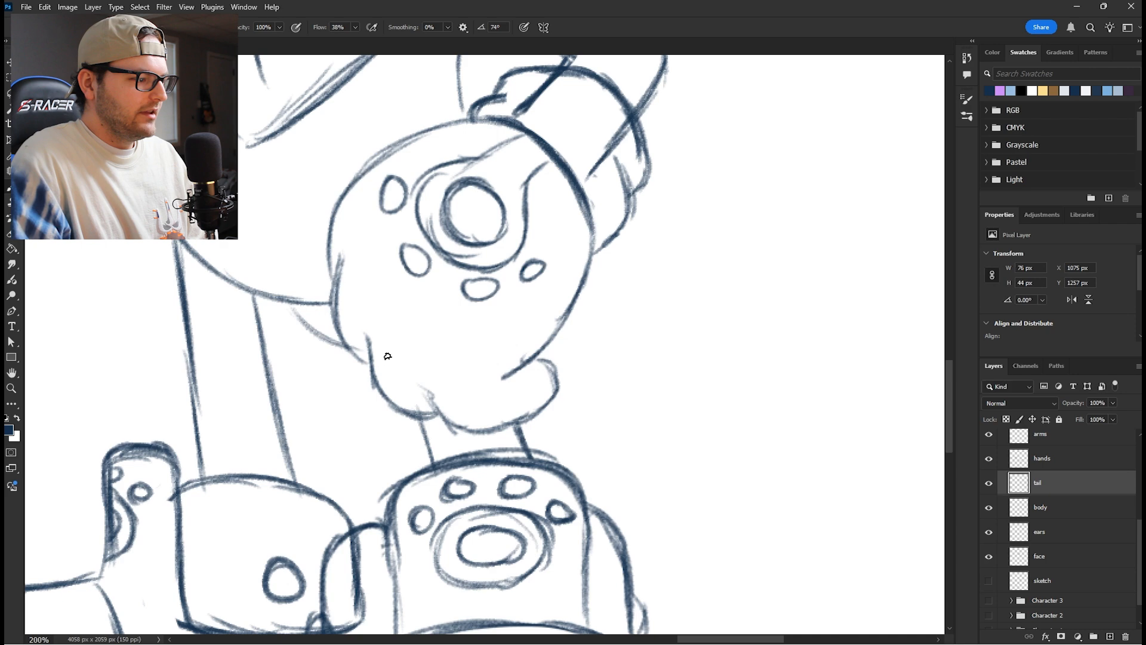
pyautogui.moveTo(553, 357); pyautogui.dragTo(652, 282)
pyautogui.moveTo(624, 330)
pyautogui.mouseDown()
pyautogui.moveTo(665, 270)
pyautogui.moveTo(671, 234)
pyautogui.moveTo(633, 248)
pyautogui.mouseUp()
pyautogui.moveTo(665, 233); pyautogui.dragTo(614, 258)
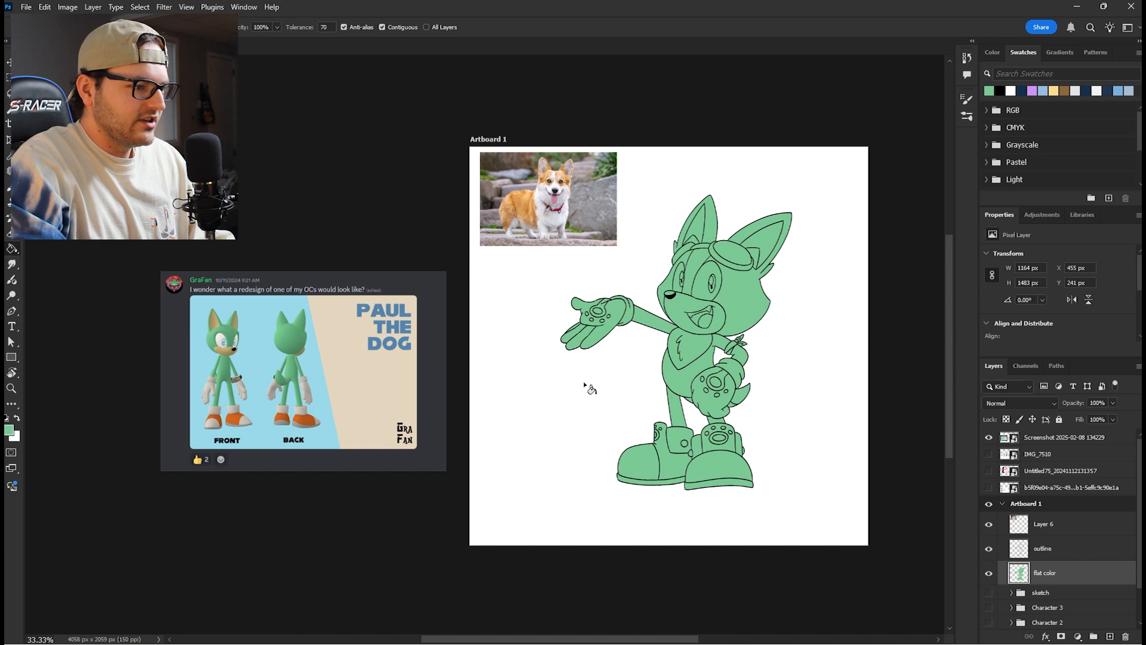
# - Sample the orange from the reference shoes and fill the shoe uppers and tongues with it
pyautogui.hotkey('ctrl', '+')
pyautogui.hotkey('ctrl', '+')
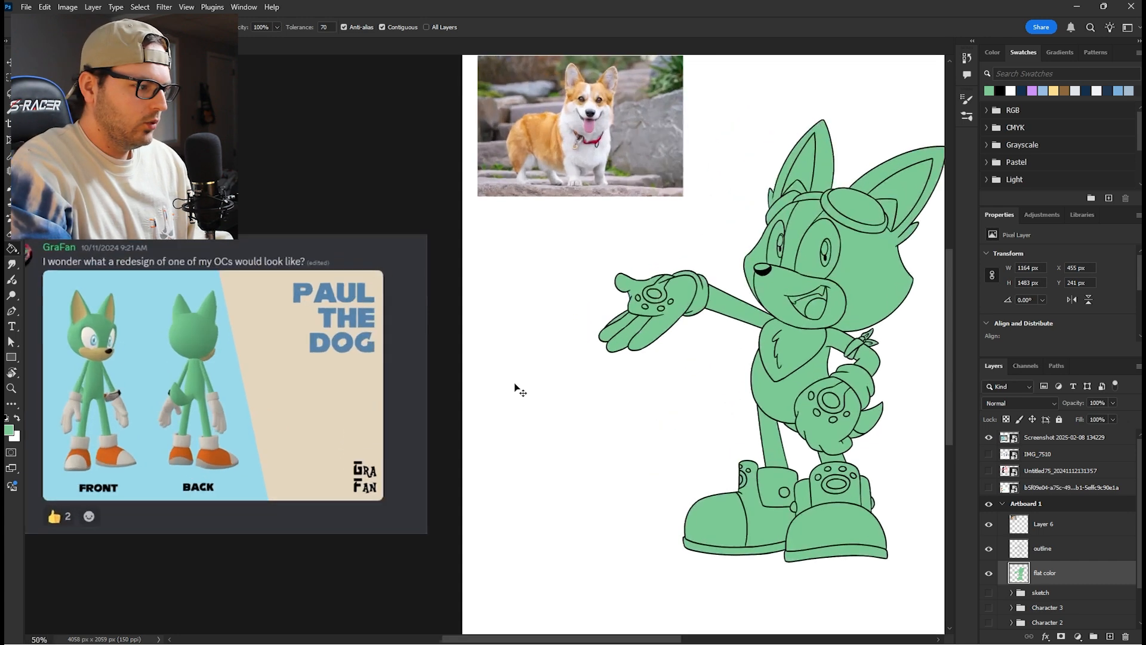
pyautogui.moveTo(315, 442); pyautogui.dragTo(513, 334)
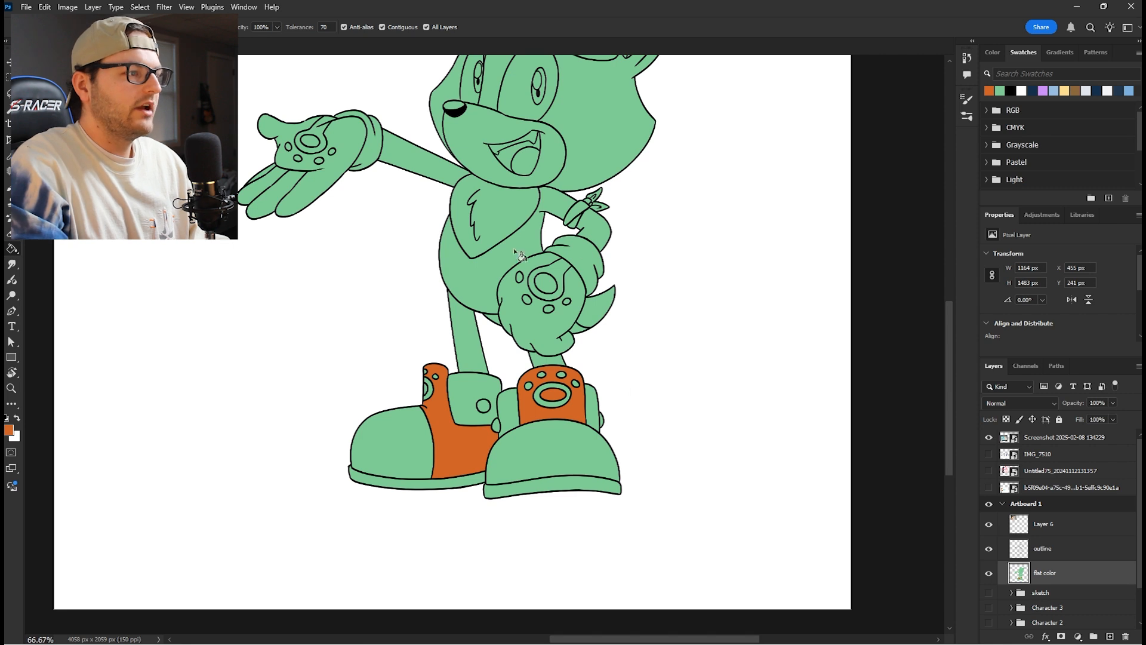
pyautogui.moveTo(502, 265); pyautogui.dragTo(532, 394)
# - Fill the muzzle and eyes white and the forehead stripe pale green
pyautogui.press('x')
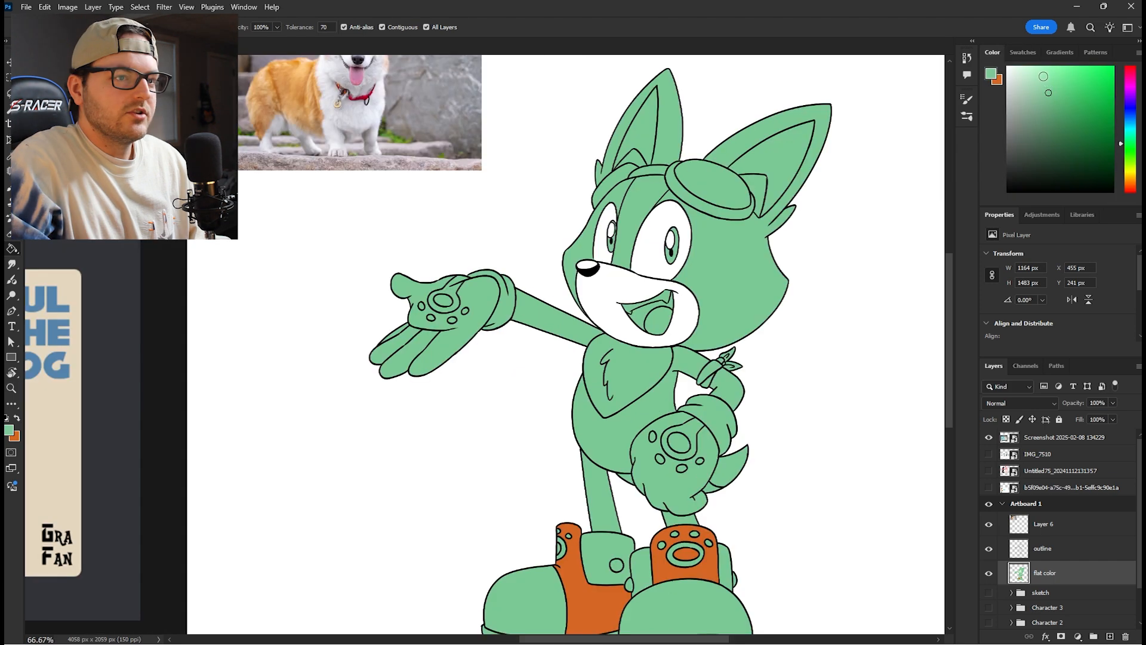
pyautogui.moveTo(1044, 77); pyautogui.dragTo(1041, 74)
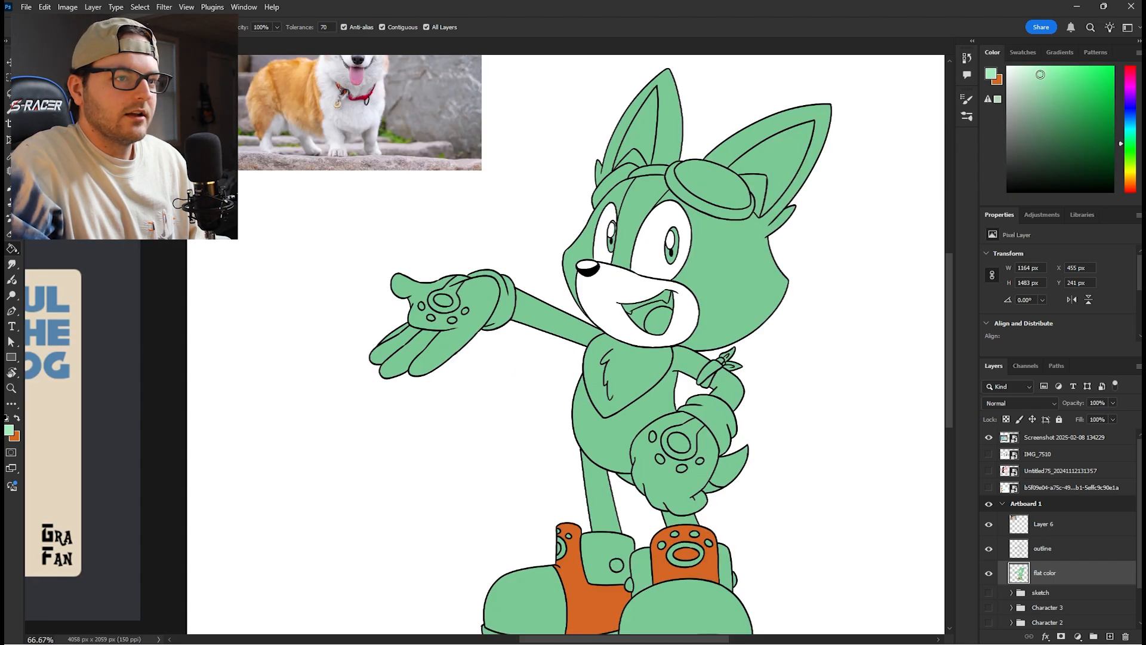
pyautogui.click(637, 203)
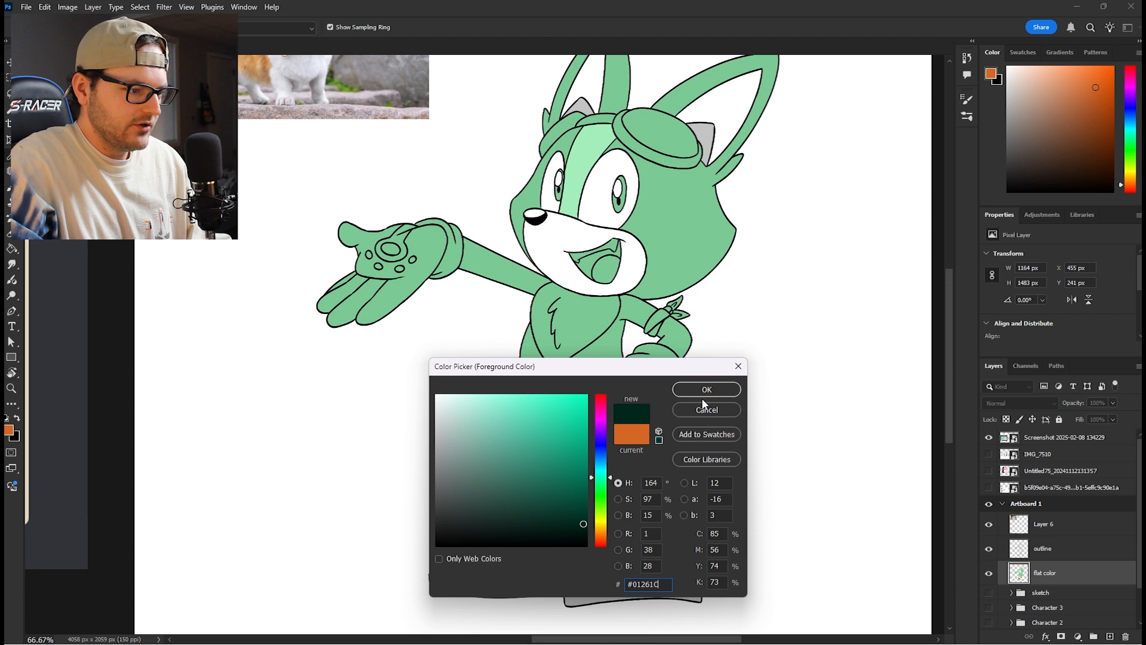
# - Fill the chest, gloves, inner ears, cuffs and toe caps white, the paw symbols near-black and the soles grey
pyautogui.click(704, 389)
pyautogui.press('g')
pyautogui.click(642, 397)
pyautogui.click(630, 418)
pyautogui.click(607, 408)
pyautogui.click(601, 387)
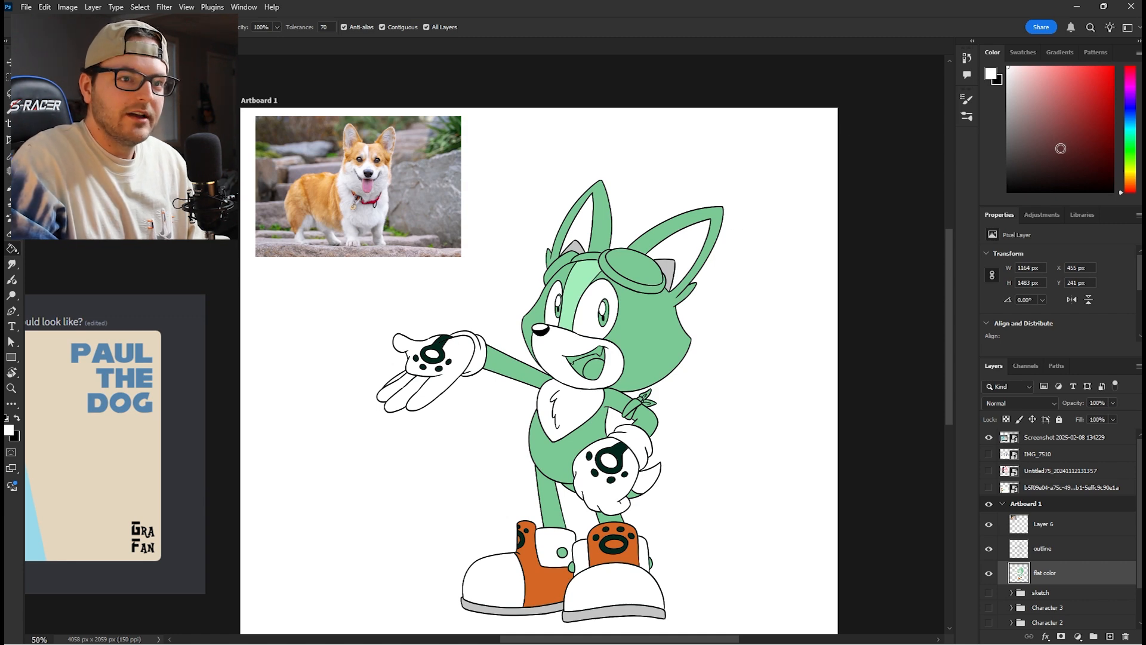
# - Fill the goggle lens and shoe buttons yellow and both irises cyan
pyautogui.click(1133, 172)
pyautogui.click(1103, 78)
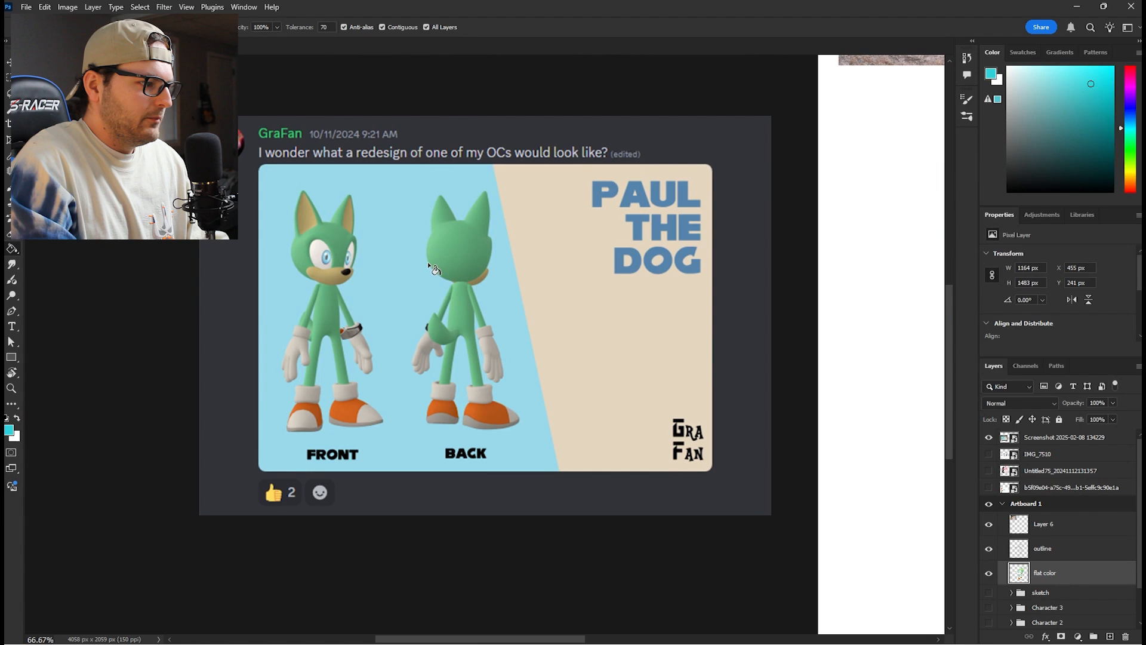
pyautogui.moveTo(823, 290); pyautogui.dragTo(514, 409)
pyautogui.hotkey('ctrl', '+')
pyautogui.hotkey('ctrl', '+')
pyautogui.hotkey('ctrl', '+')
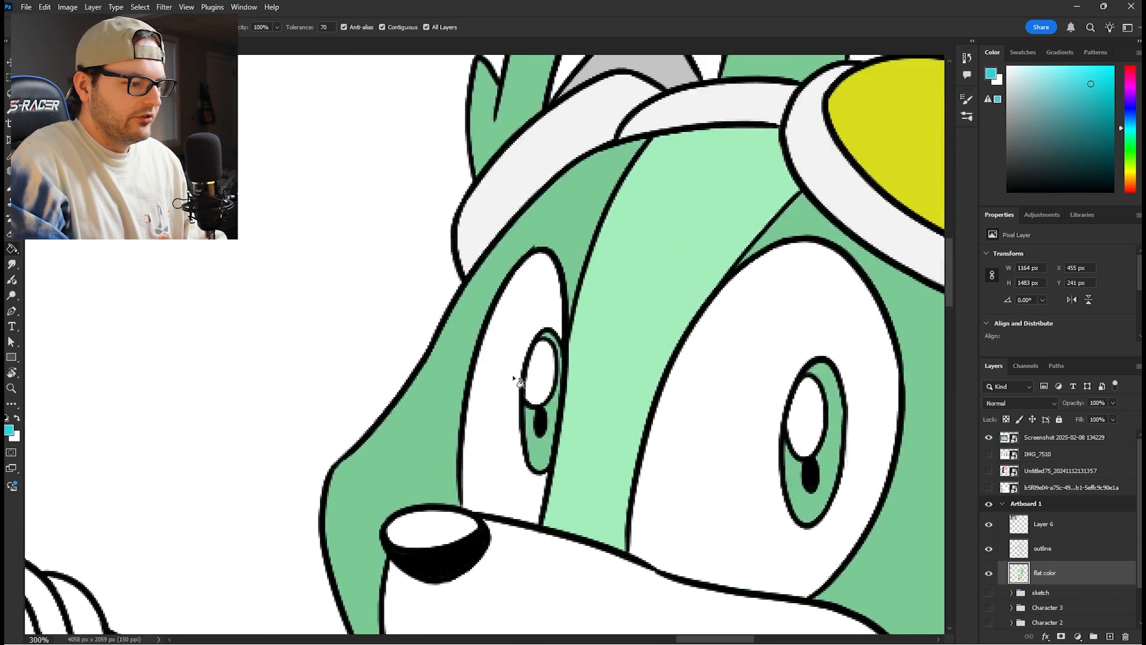
pyautogui.click(540, 449)
pyautogui.scroll(-2, 585, 418)
pyautogui.hscroll(3, 585, 418)
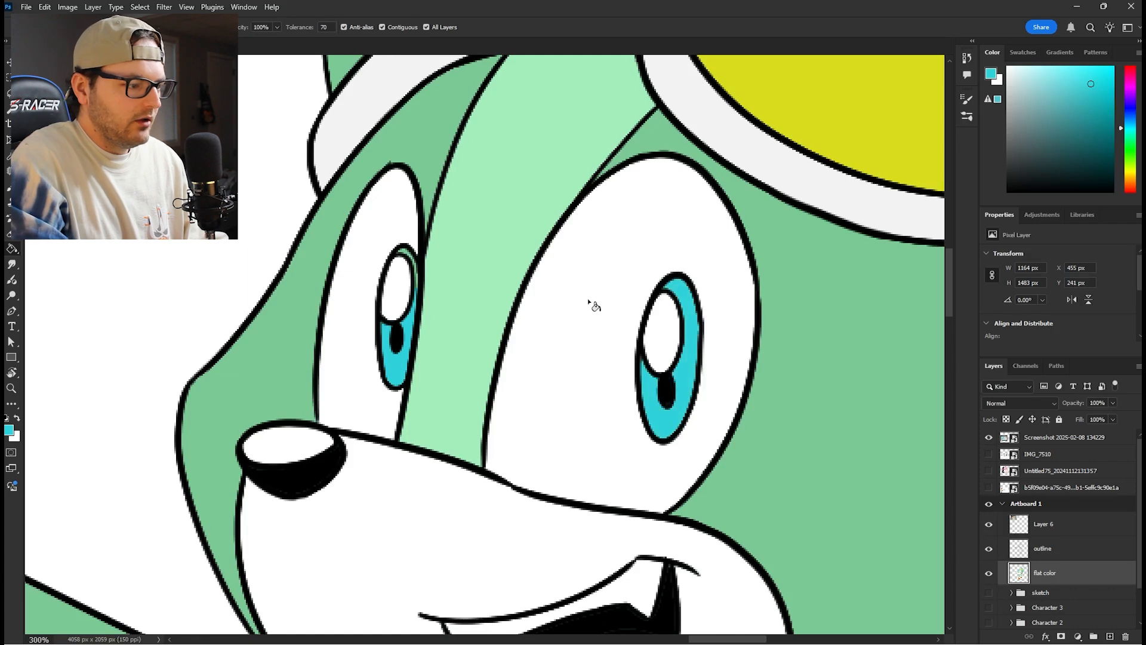
pyautogui.press('b')
pyautogui.hotkey('ctrl', '-')
pyautogui.hotkey('ctrl', '-')
pyautogui.hotkey('ctrl', '-')
pyautogui.hotkey('ctrl', '-')
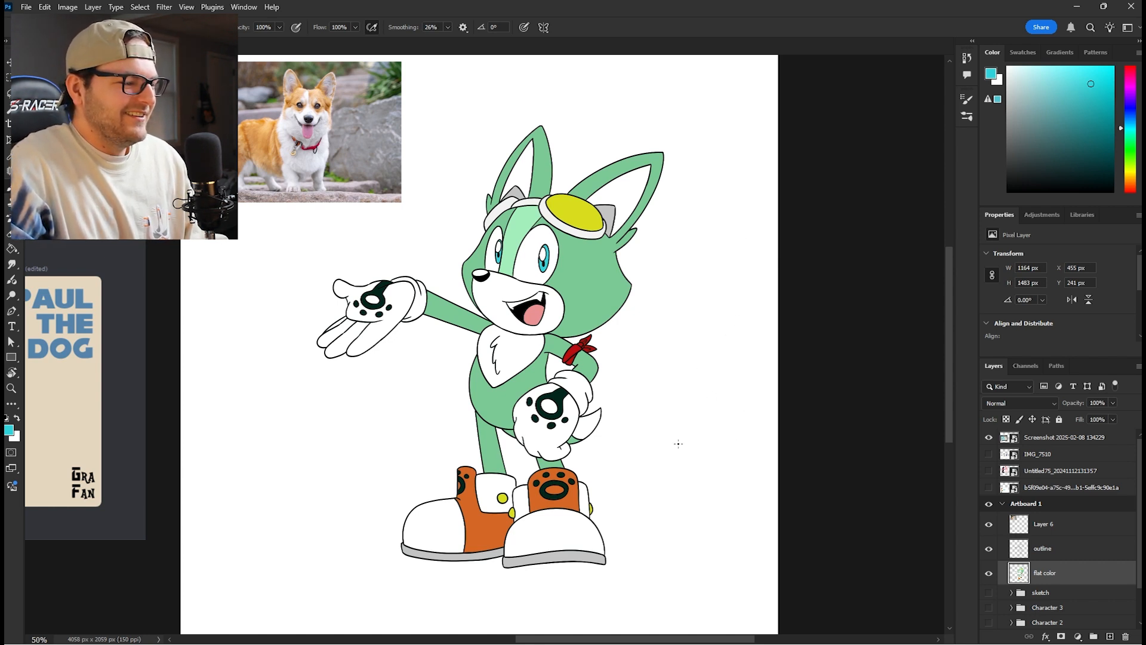
pyautogui.moveTo(682, 425); pyautogui.dragTo(770, 427)
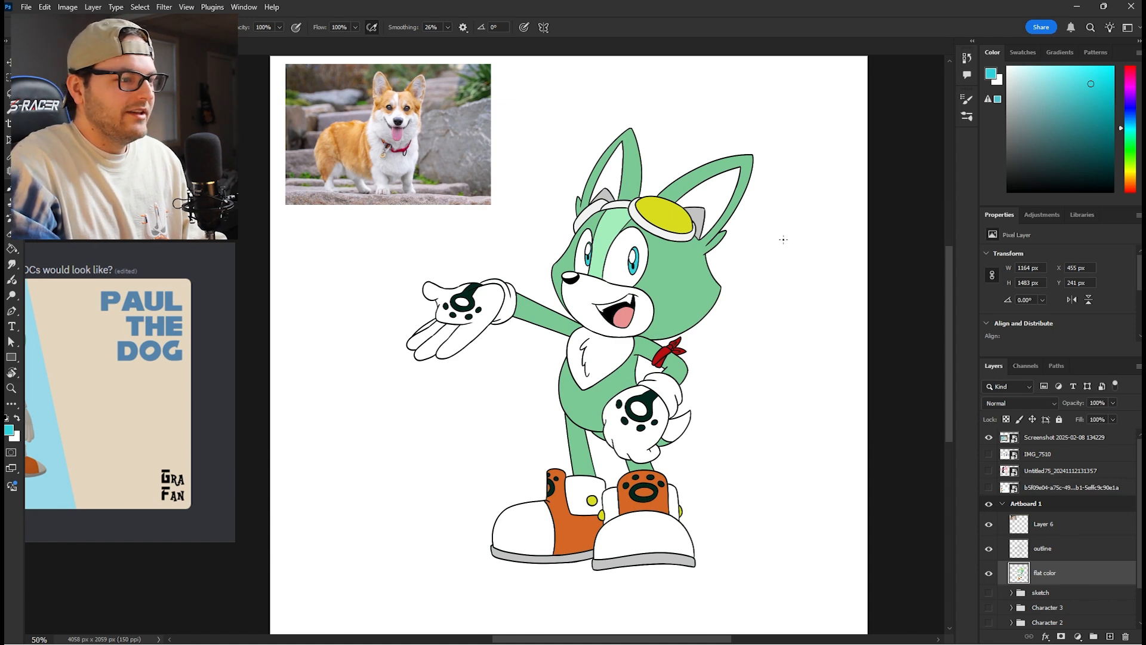
pyautogui.scroll(-1, 859, 333)
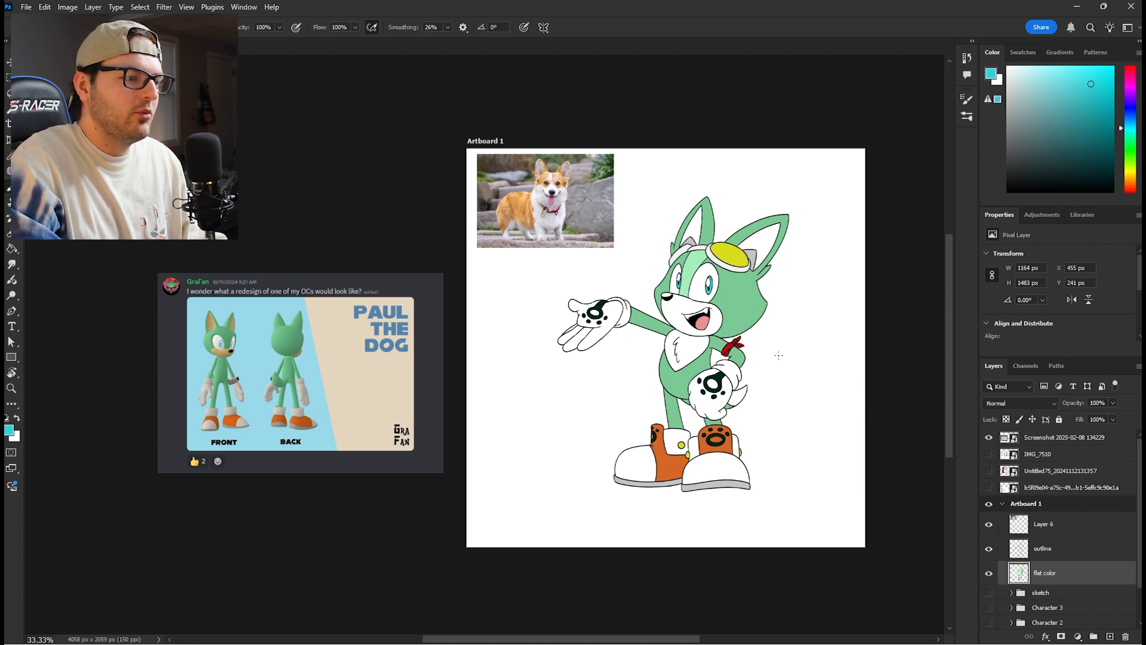
pyautogui.moveTo(839, 445); pyautogui.dragTo(823, 423)
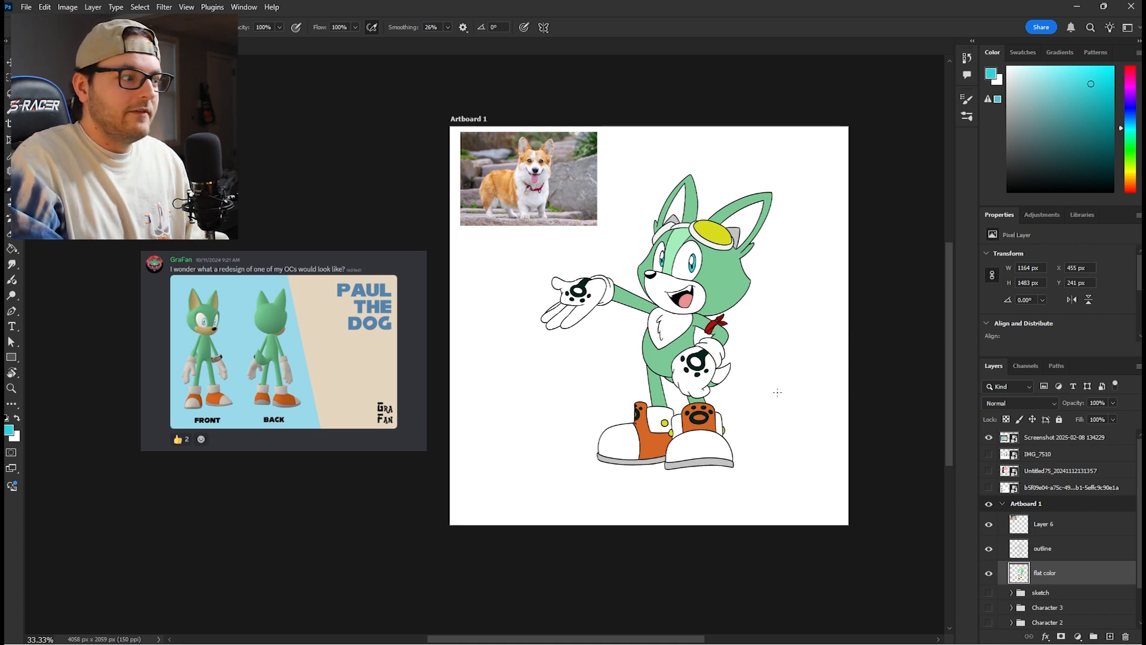